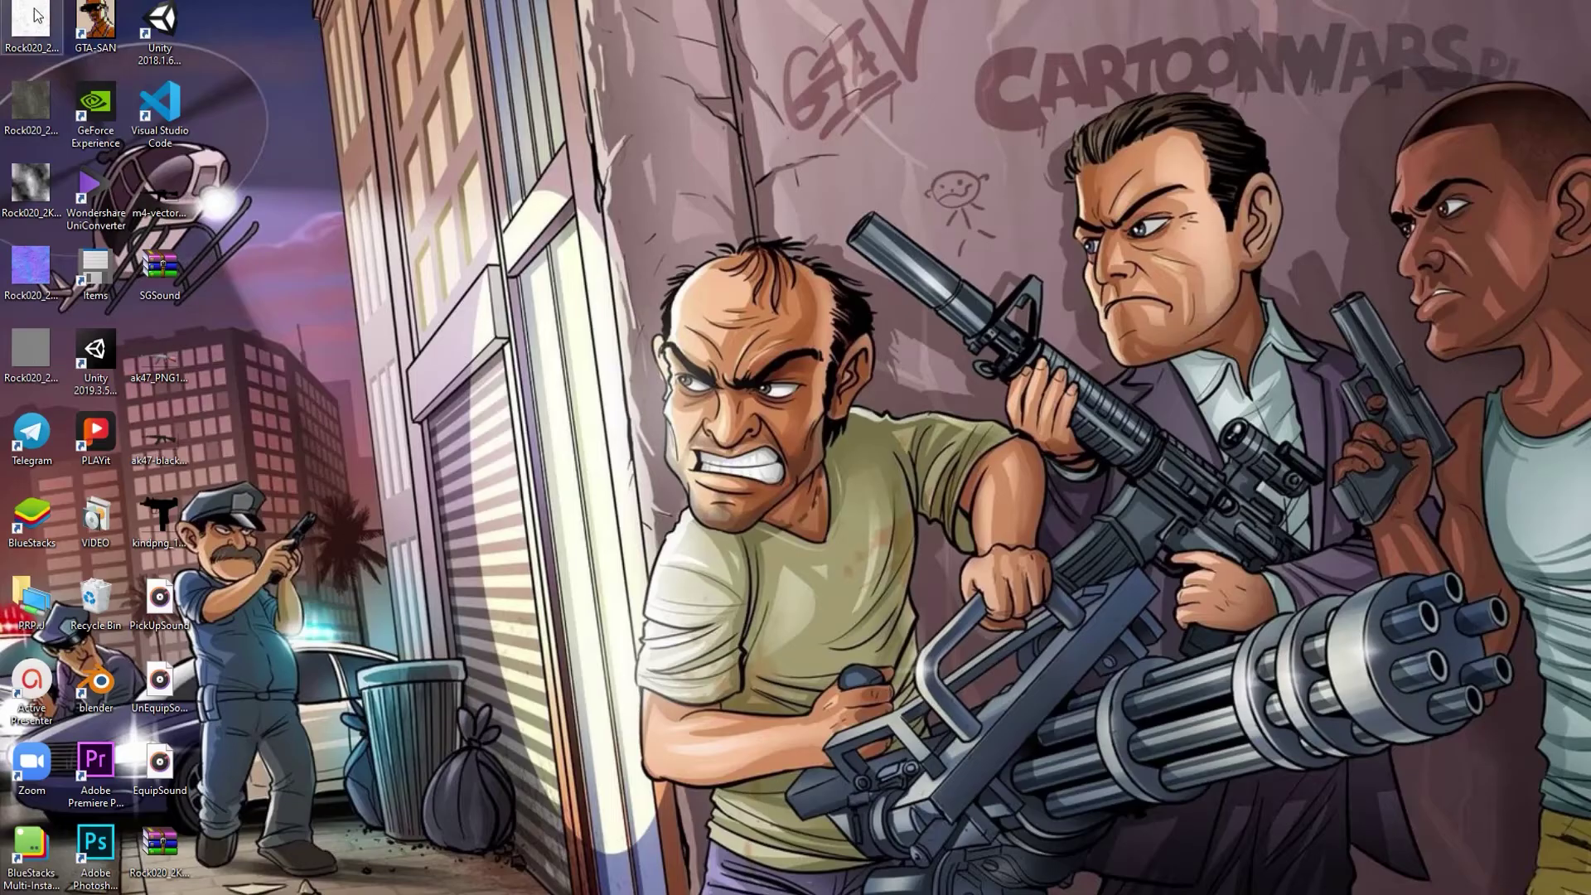
- Look over the Rock020 displacement and occlusion texture files, then launch Blender
left_click(31, 186)
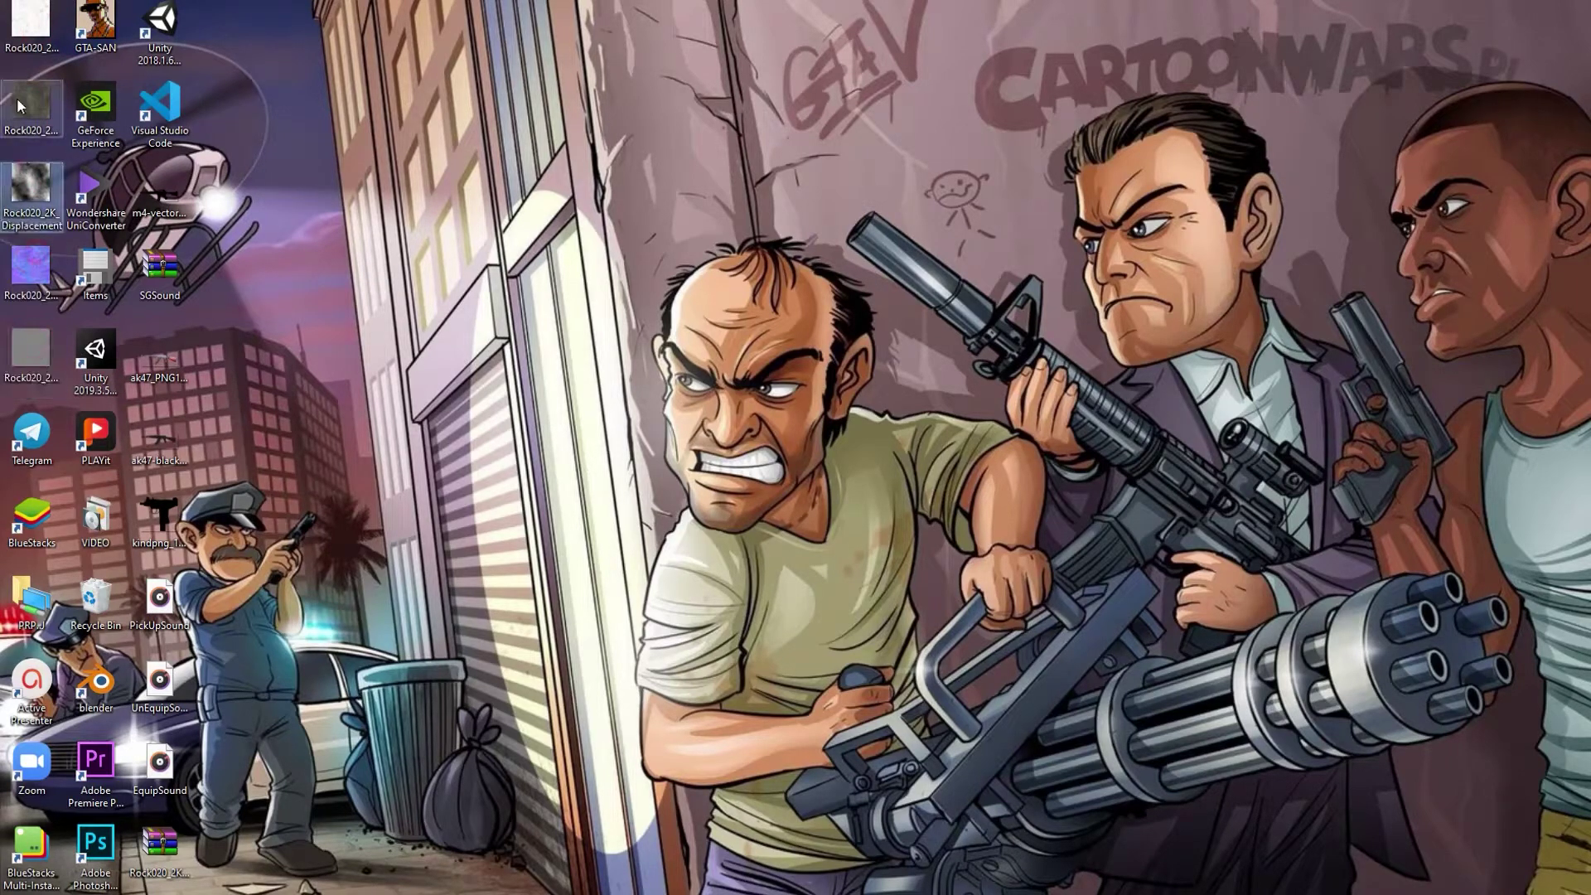
left_click(30, 25)
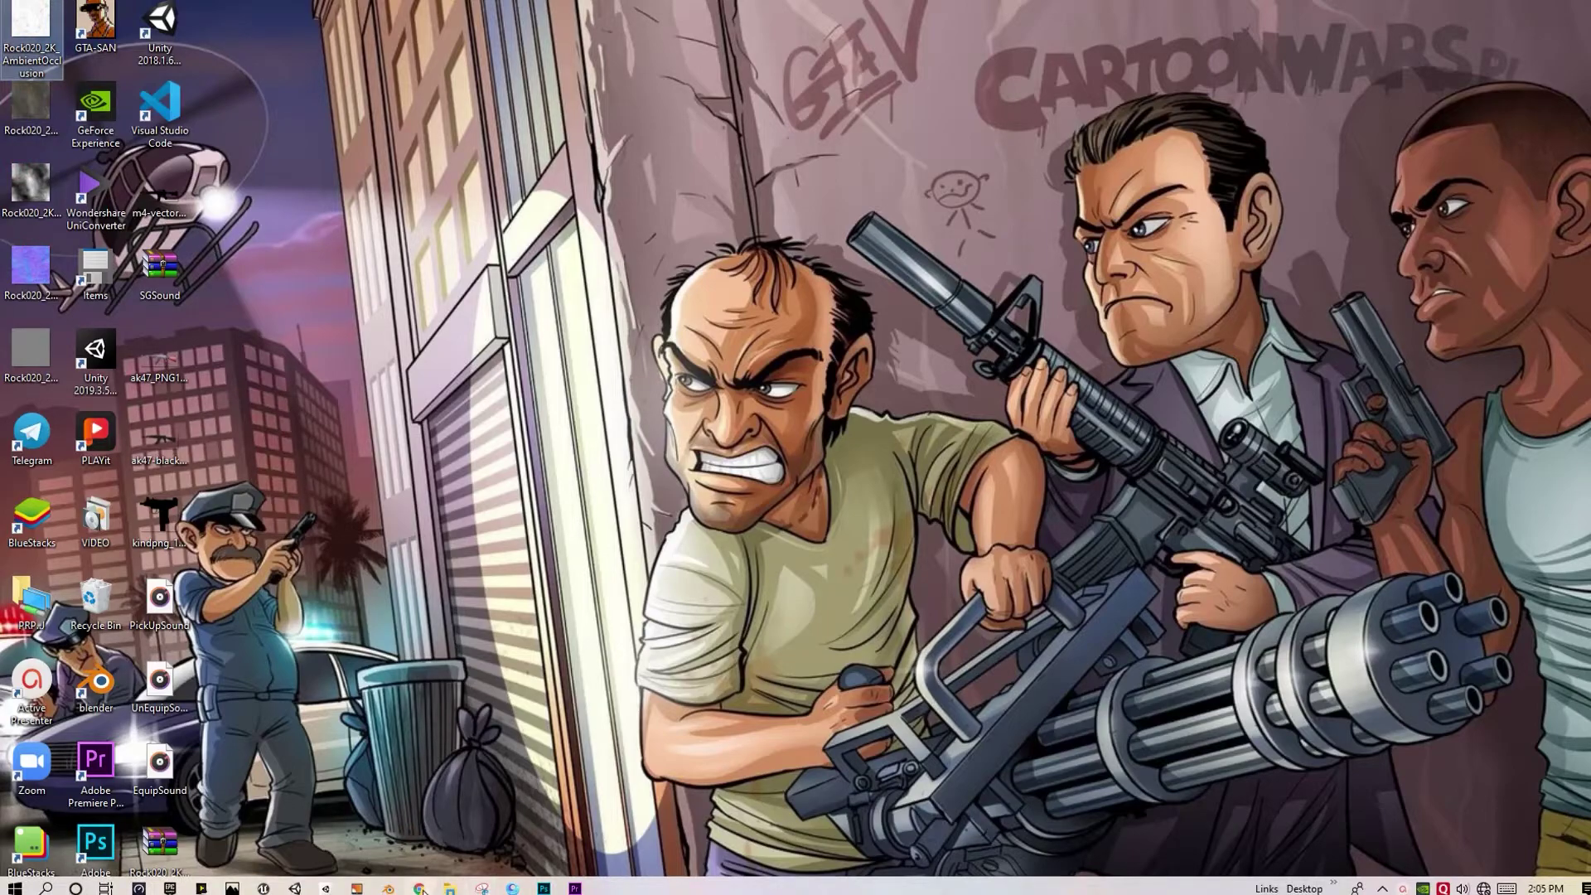
left_click(388, 888)
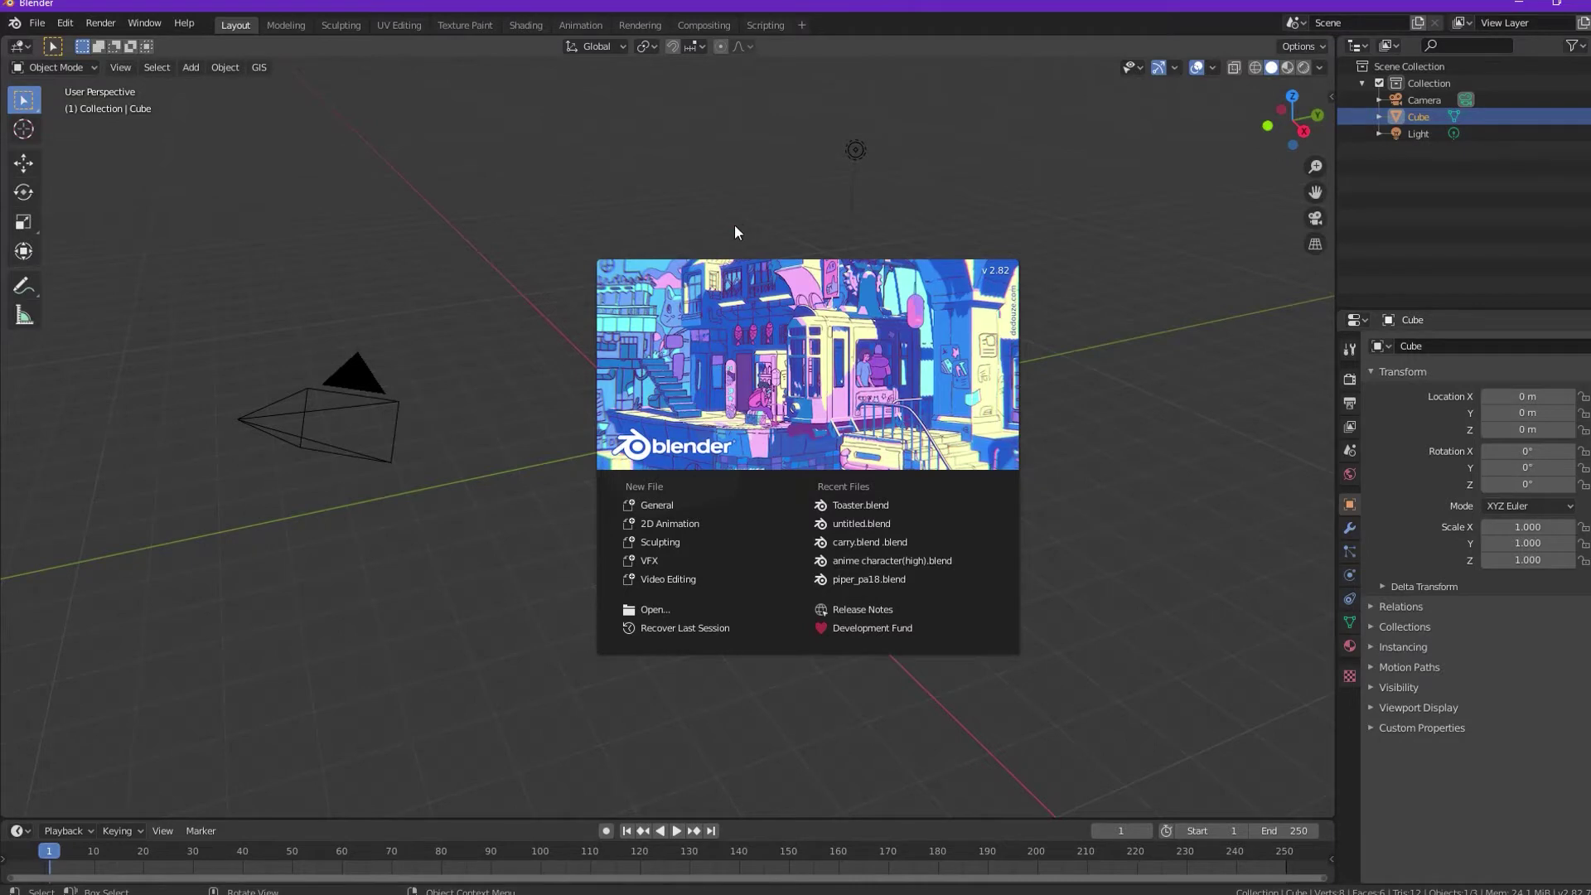
- Give the default cube a Subdivision Surface modifier with 5 viewport subdivisions
left_click(734, 225)
mouse_move(737, 440)
middle_mouse_down()
mouse_move(549, 426)
mouse_move(938, 428)
middle_mouse_up()
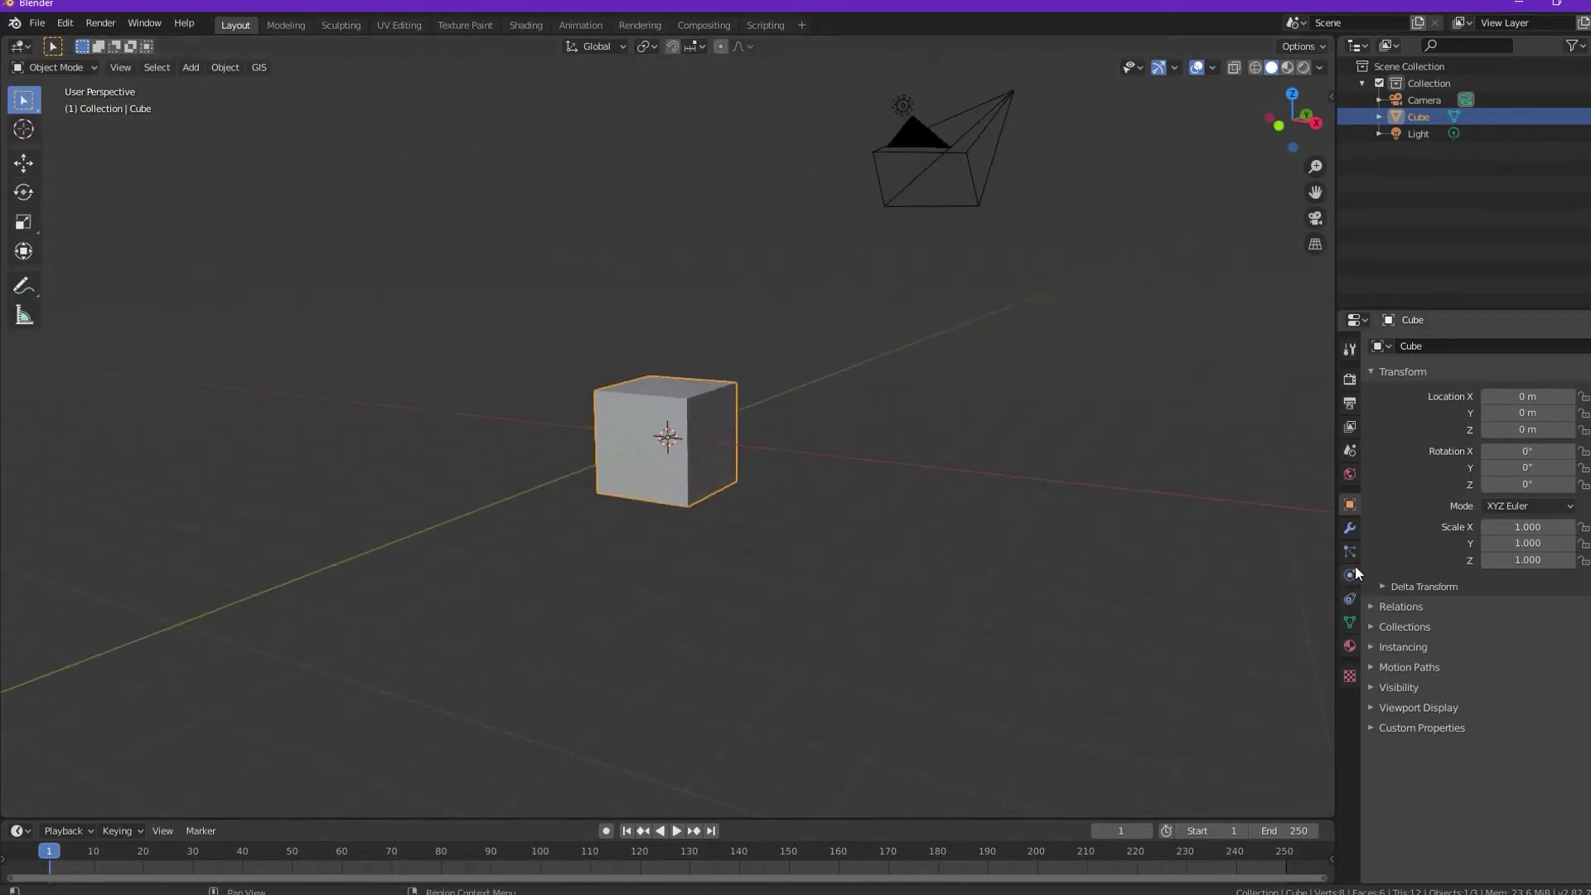
left_click(1349, 527)
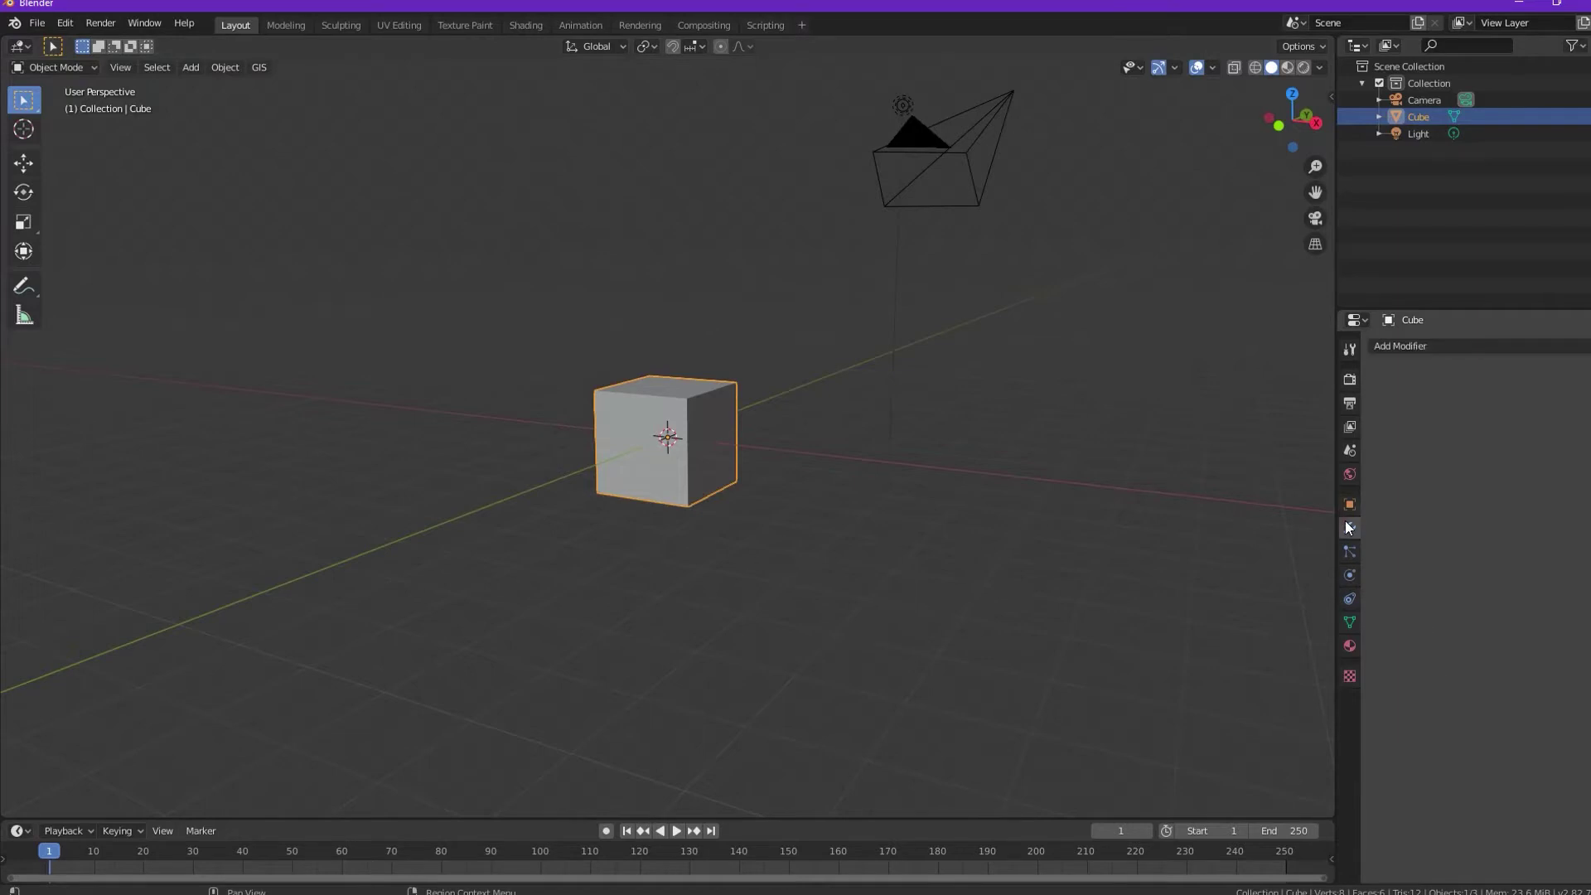
left_click(1409, 346)
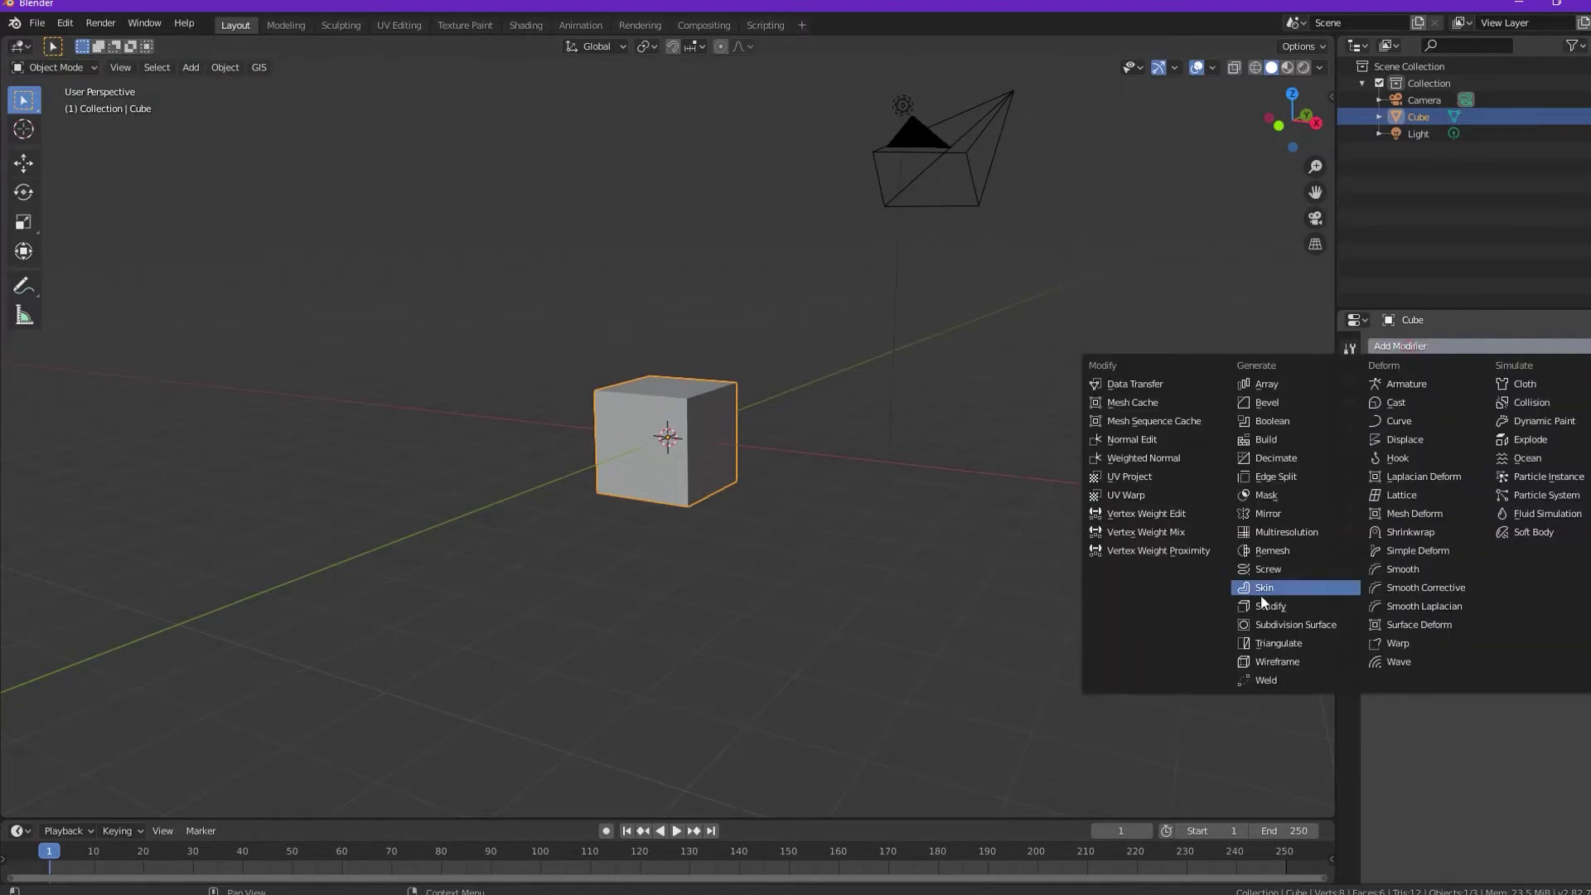
left_click(1297, 627)
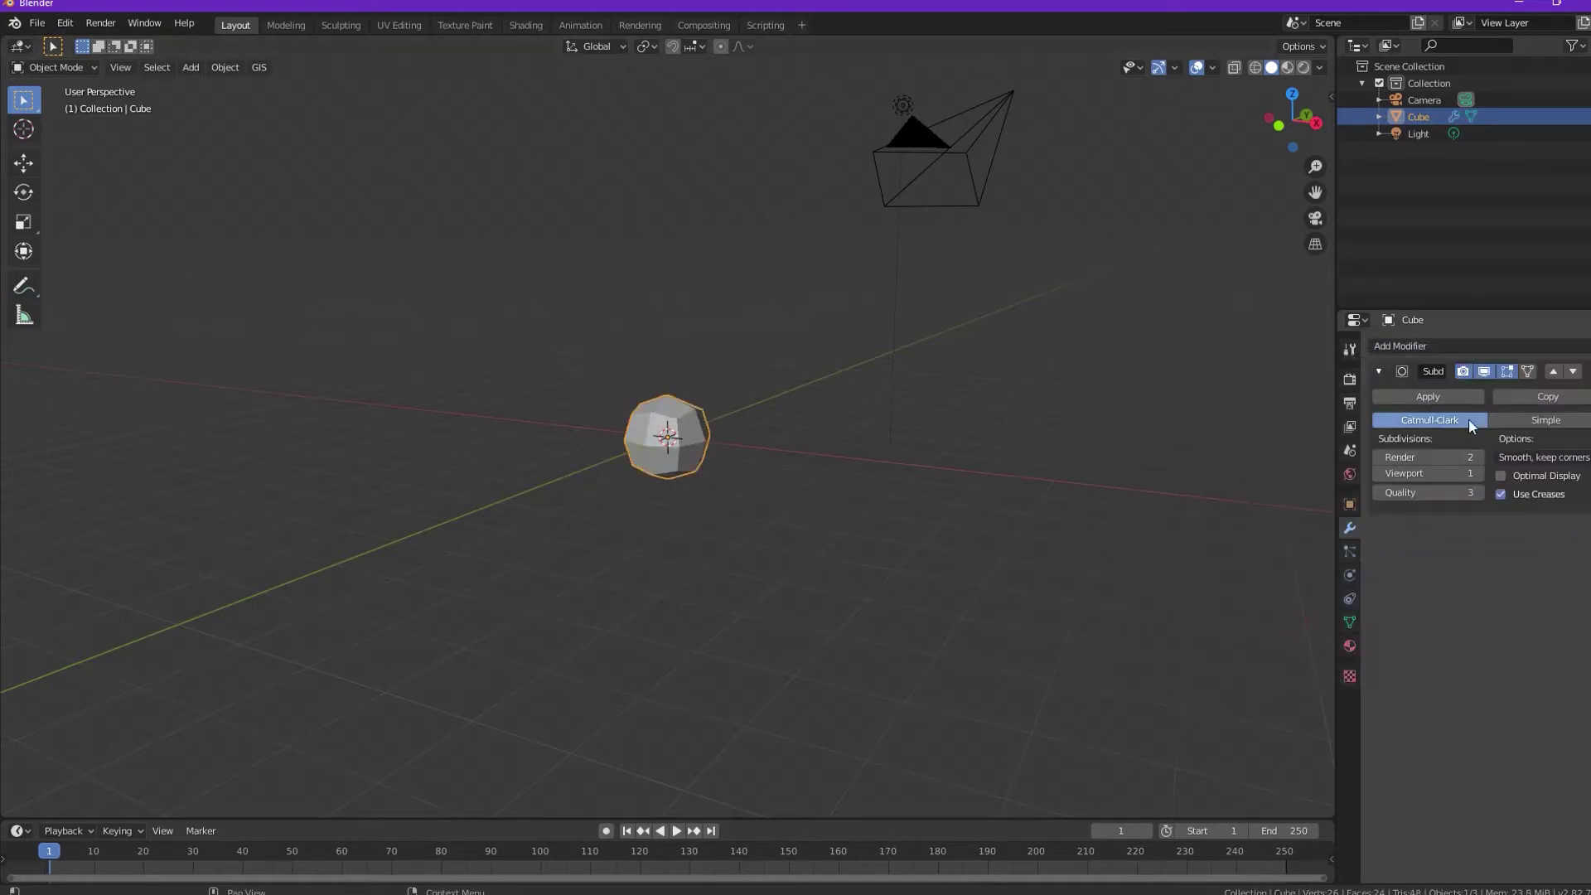
left_click(1441, 473)
type("5")
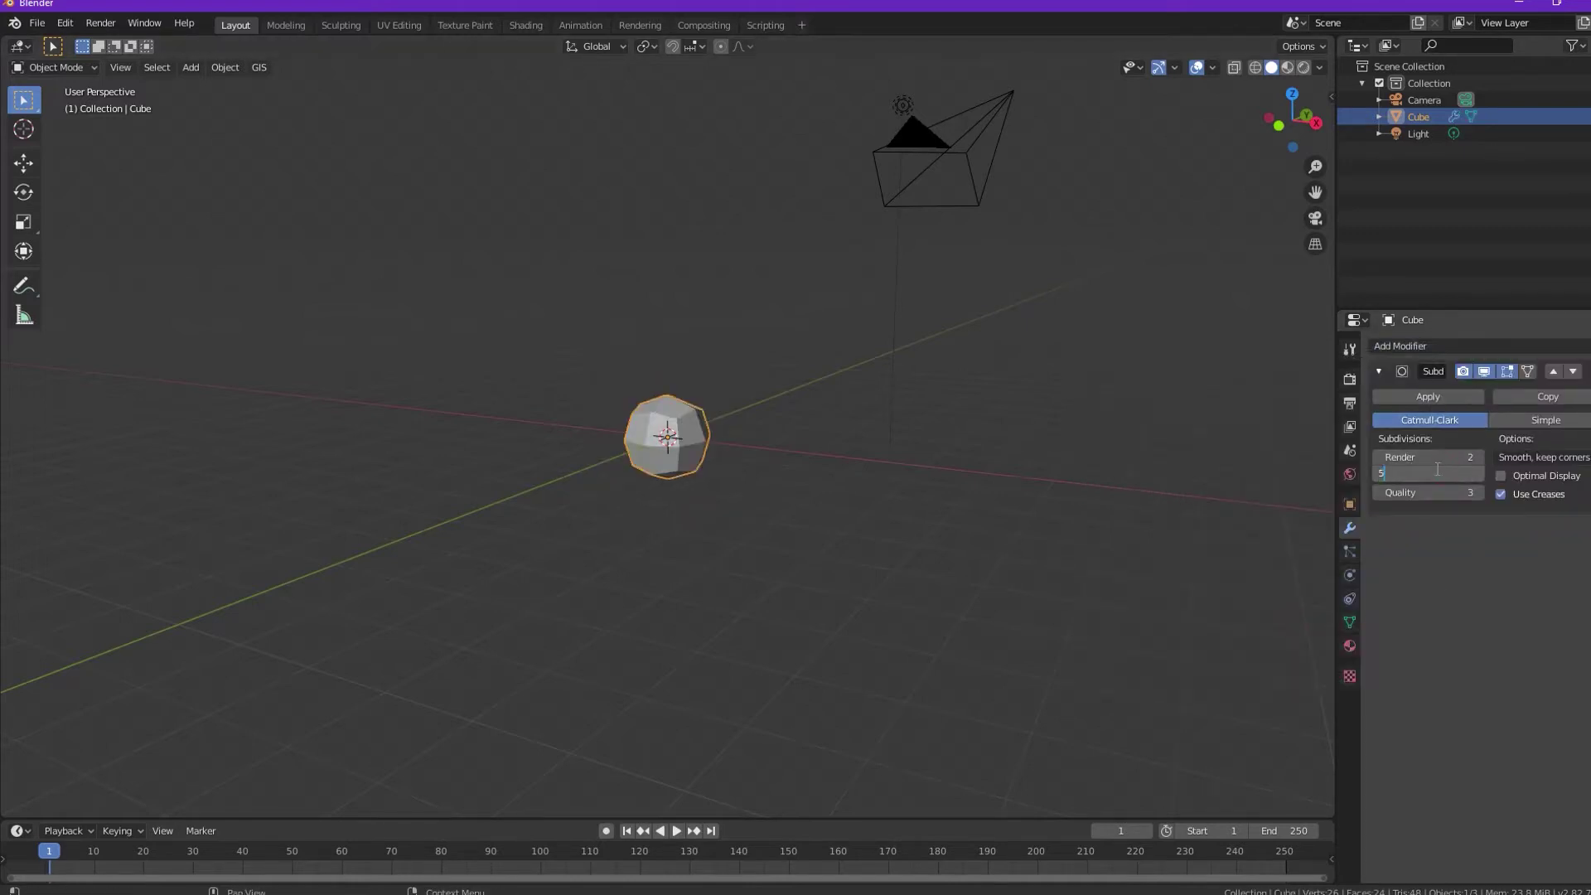
key("Return")
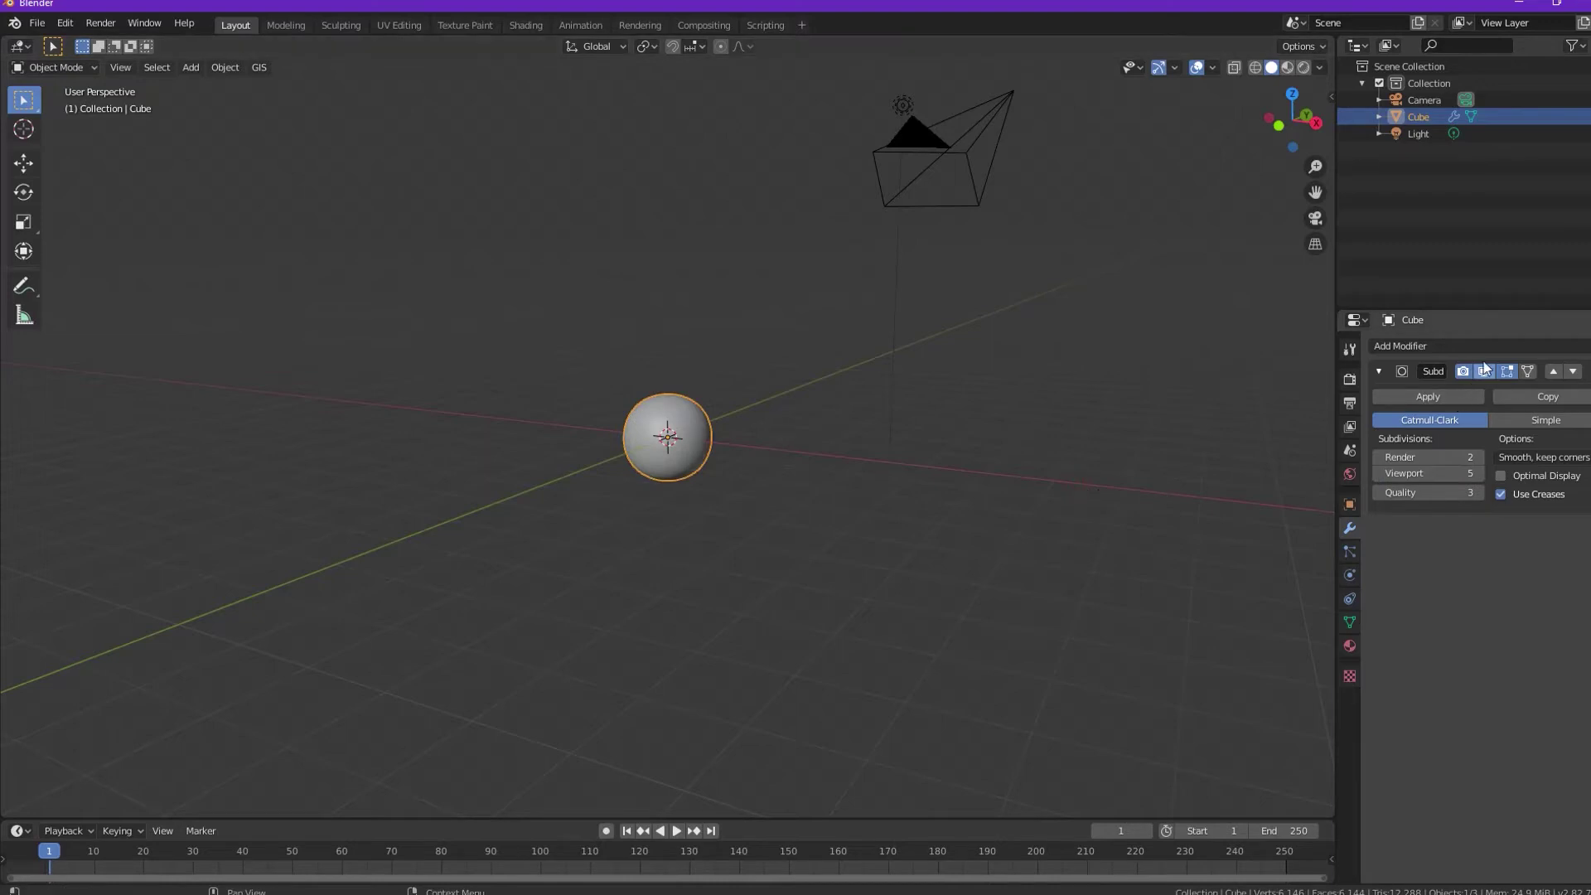
left_click(1479, 350)
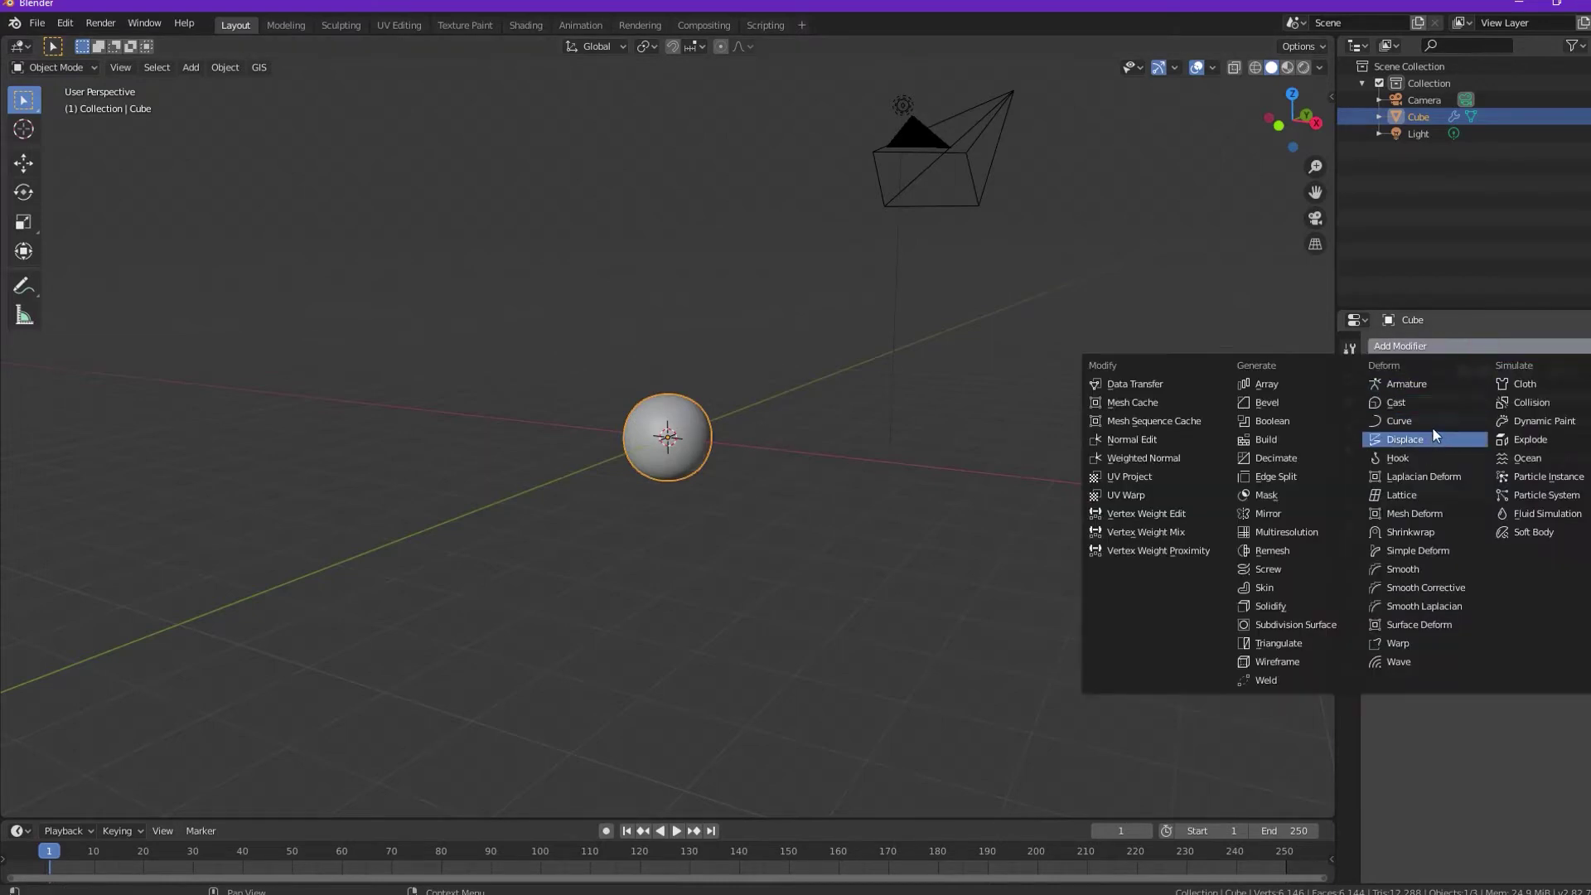
- Add a Displace modifier with a new Voronoi texture and start entering size 1.11
left_click(1390, 446)
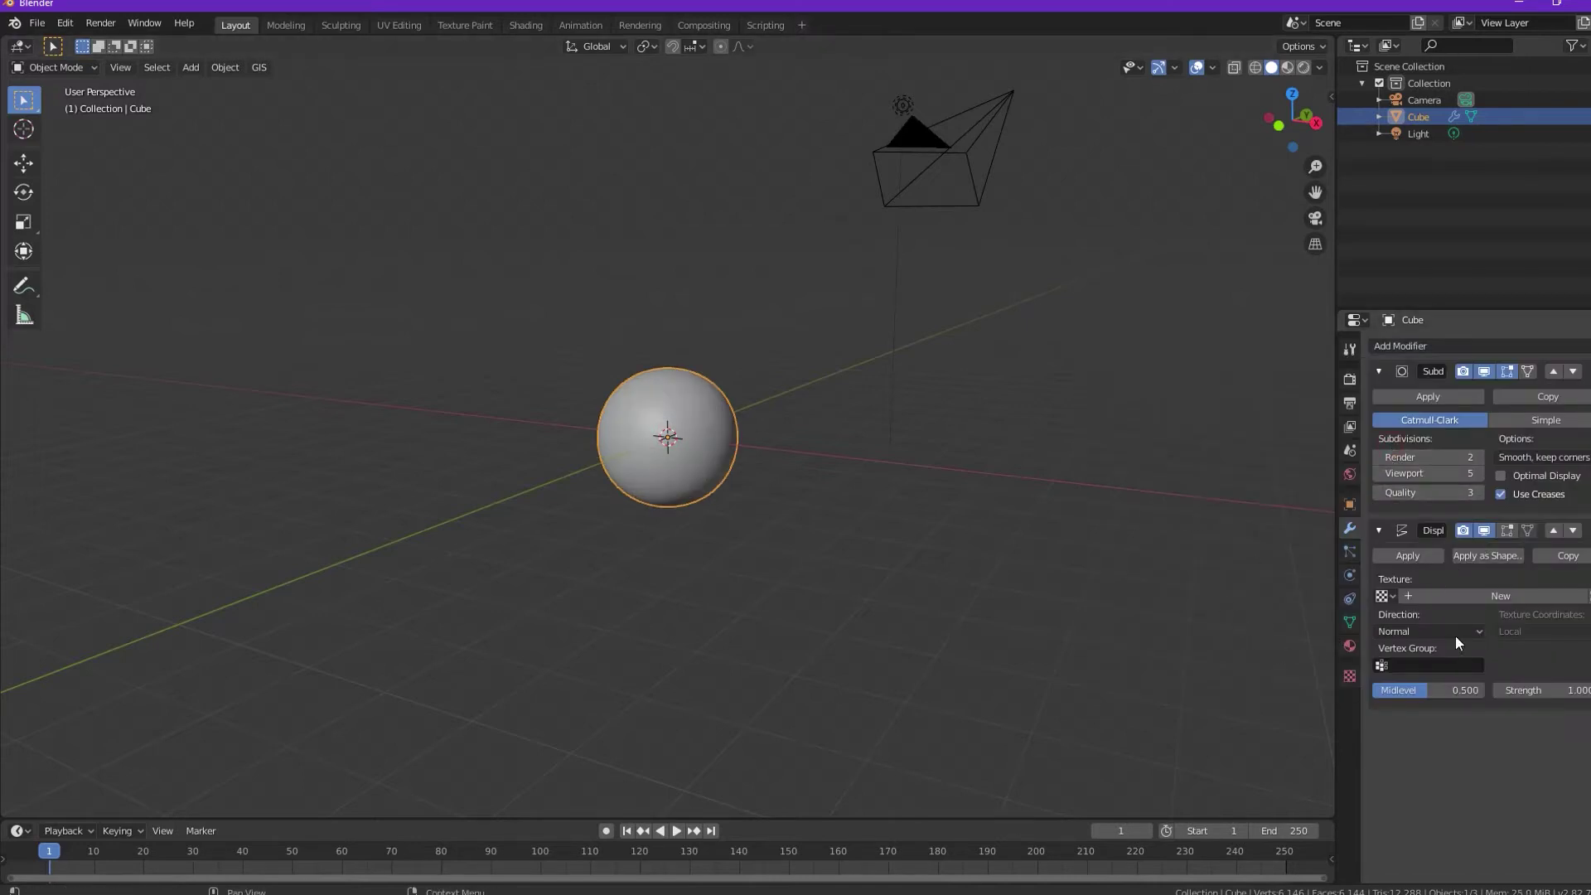
left_click(1473, 600)
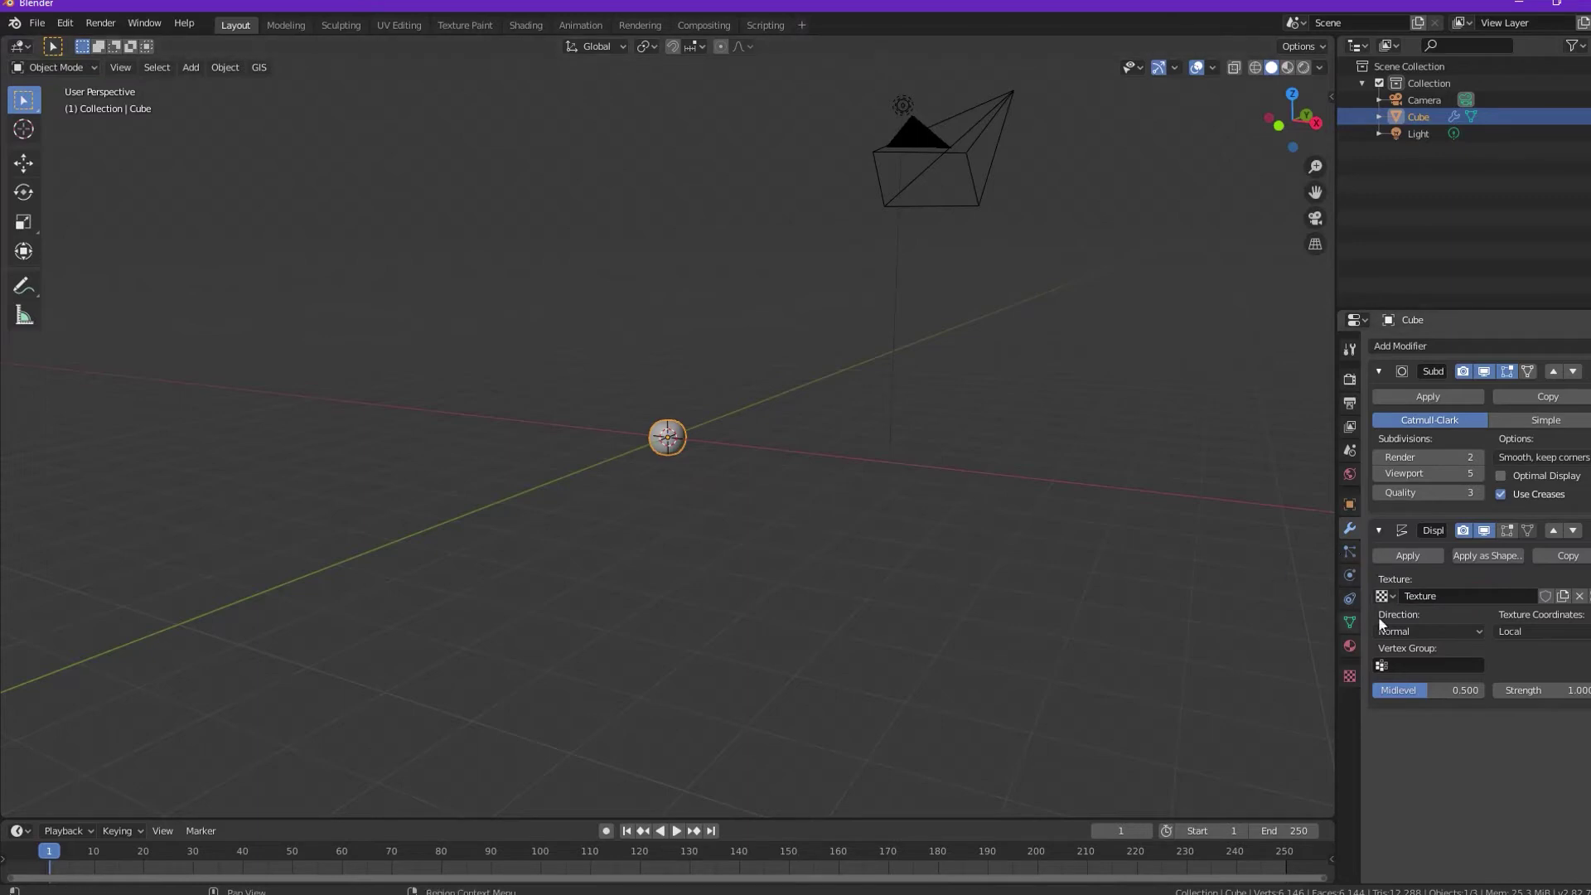
left_click(1349, 675)
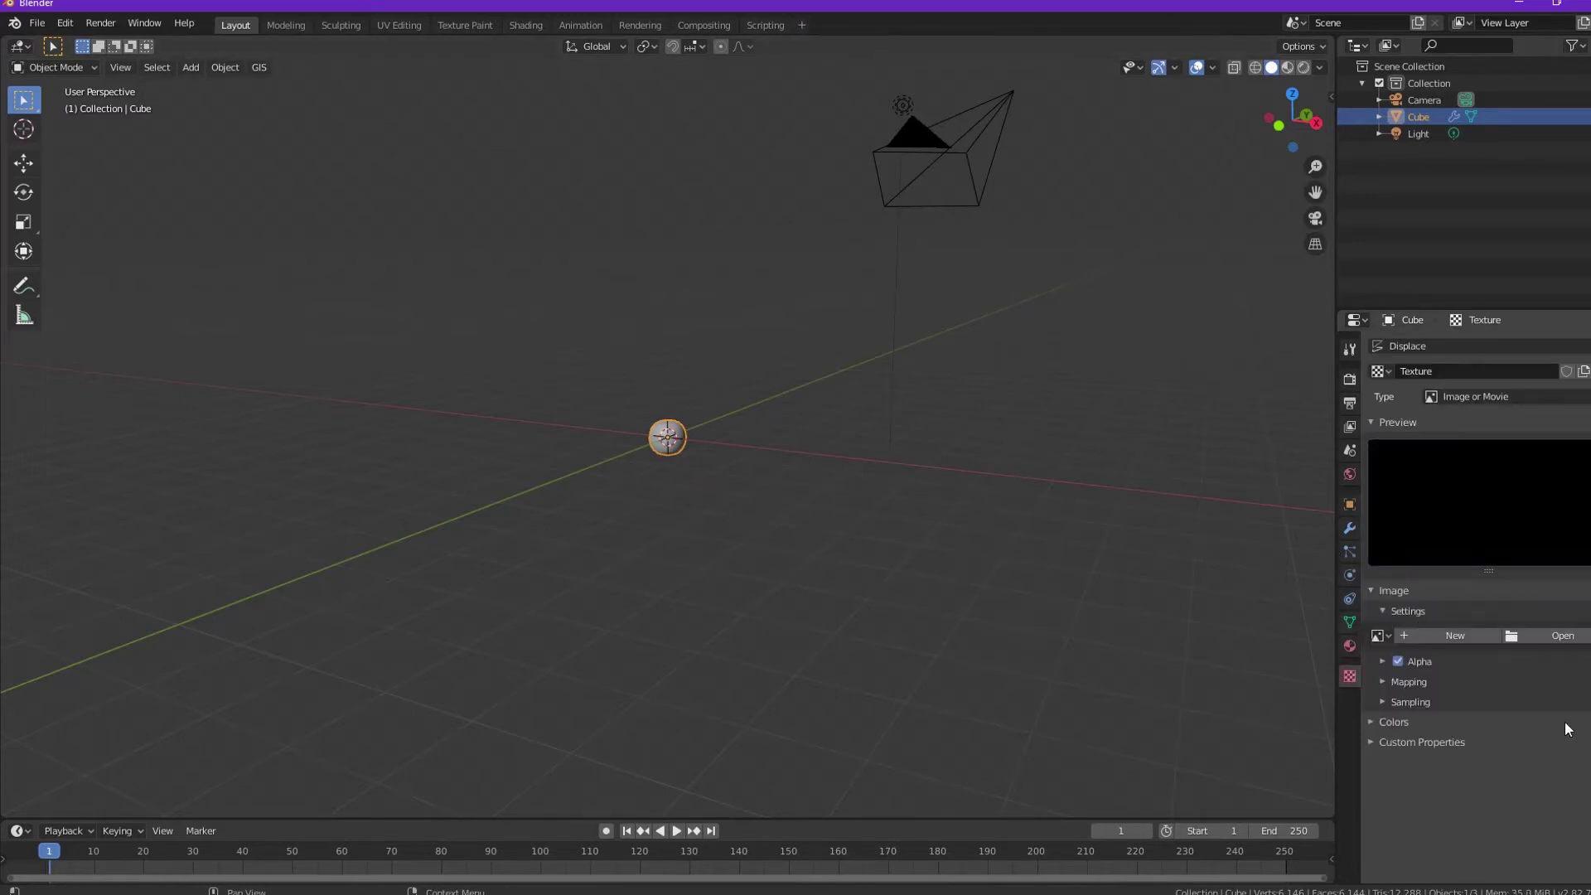
left_click(1475, 395)
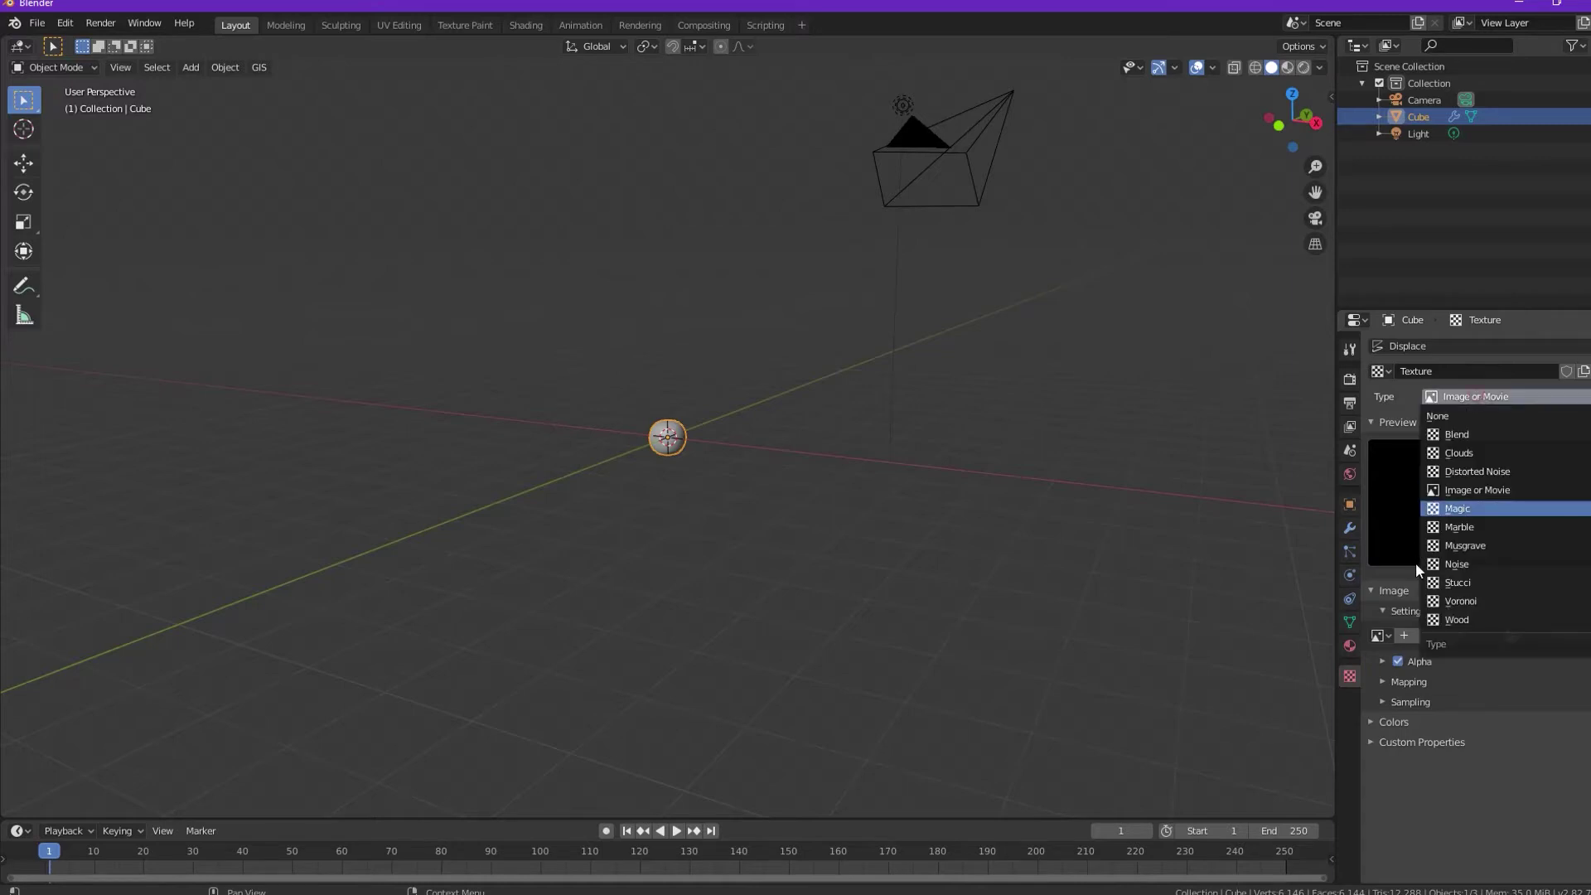
left_click(1463, 600)
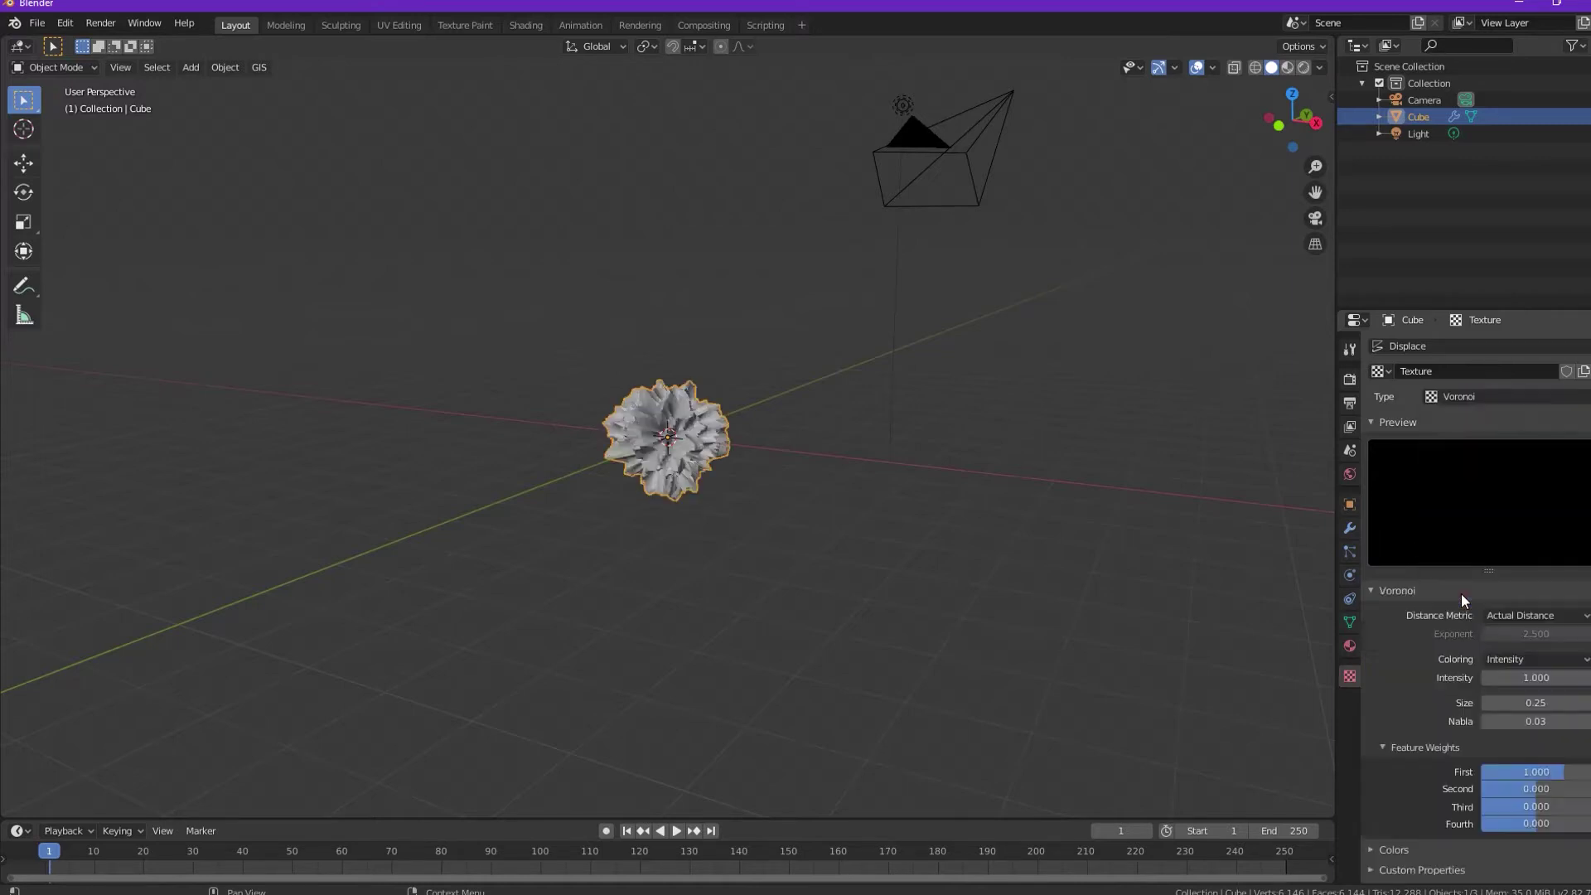
scroll(617, 389, "up", 5)
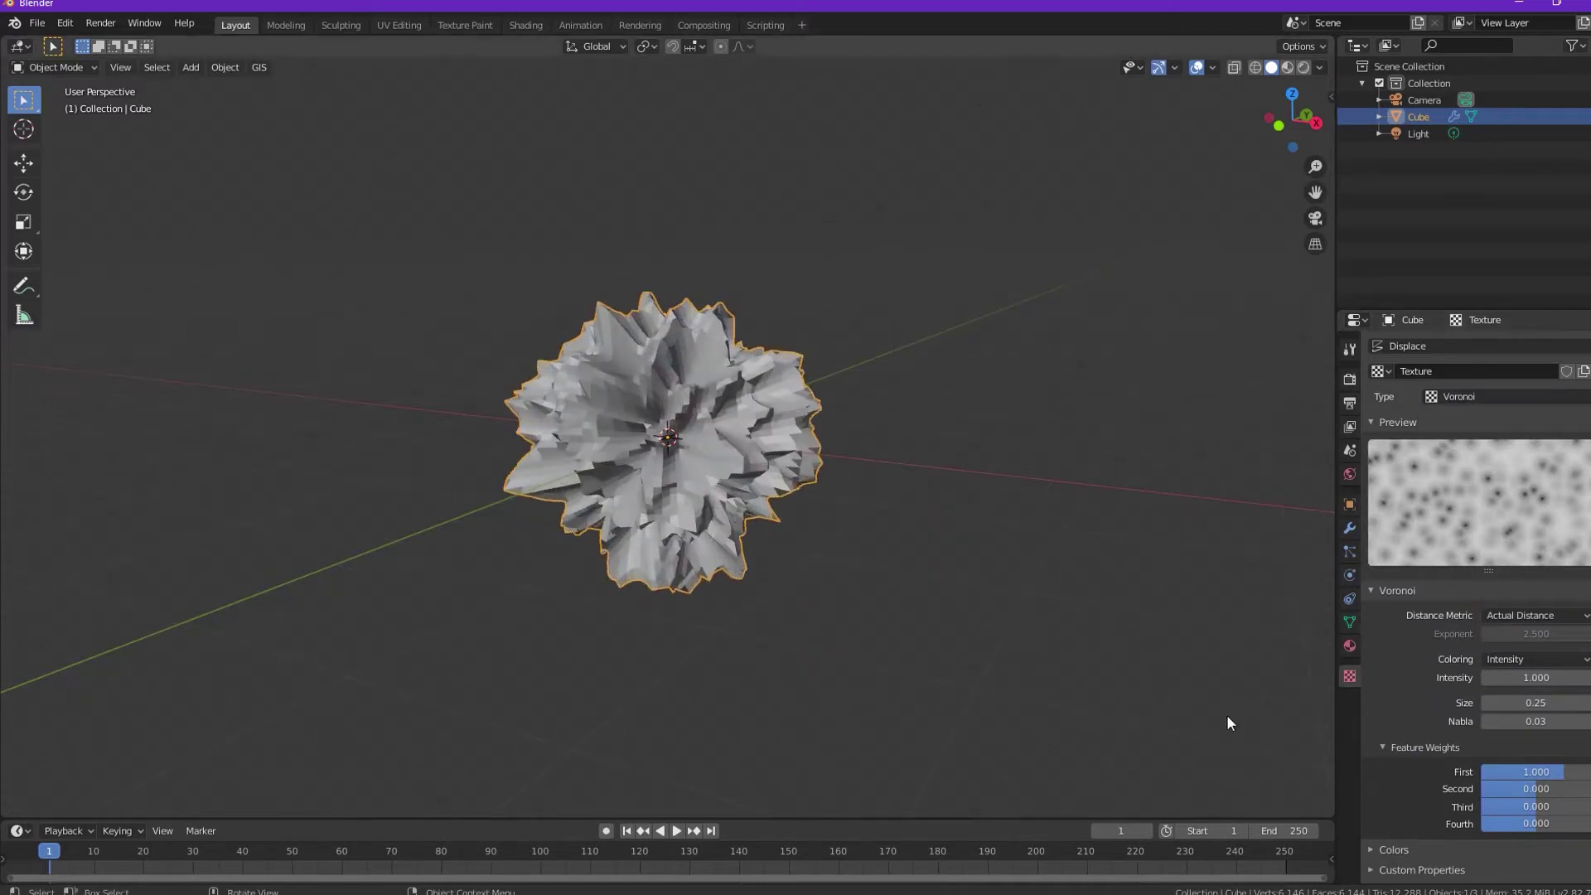
left_click(1508, 710)
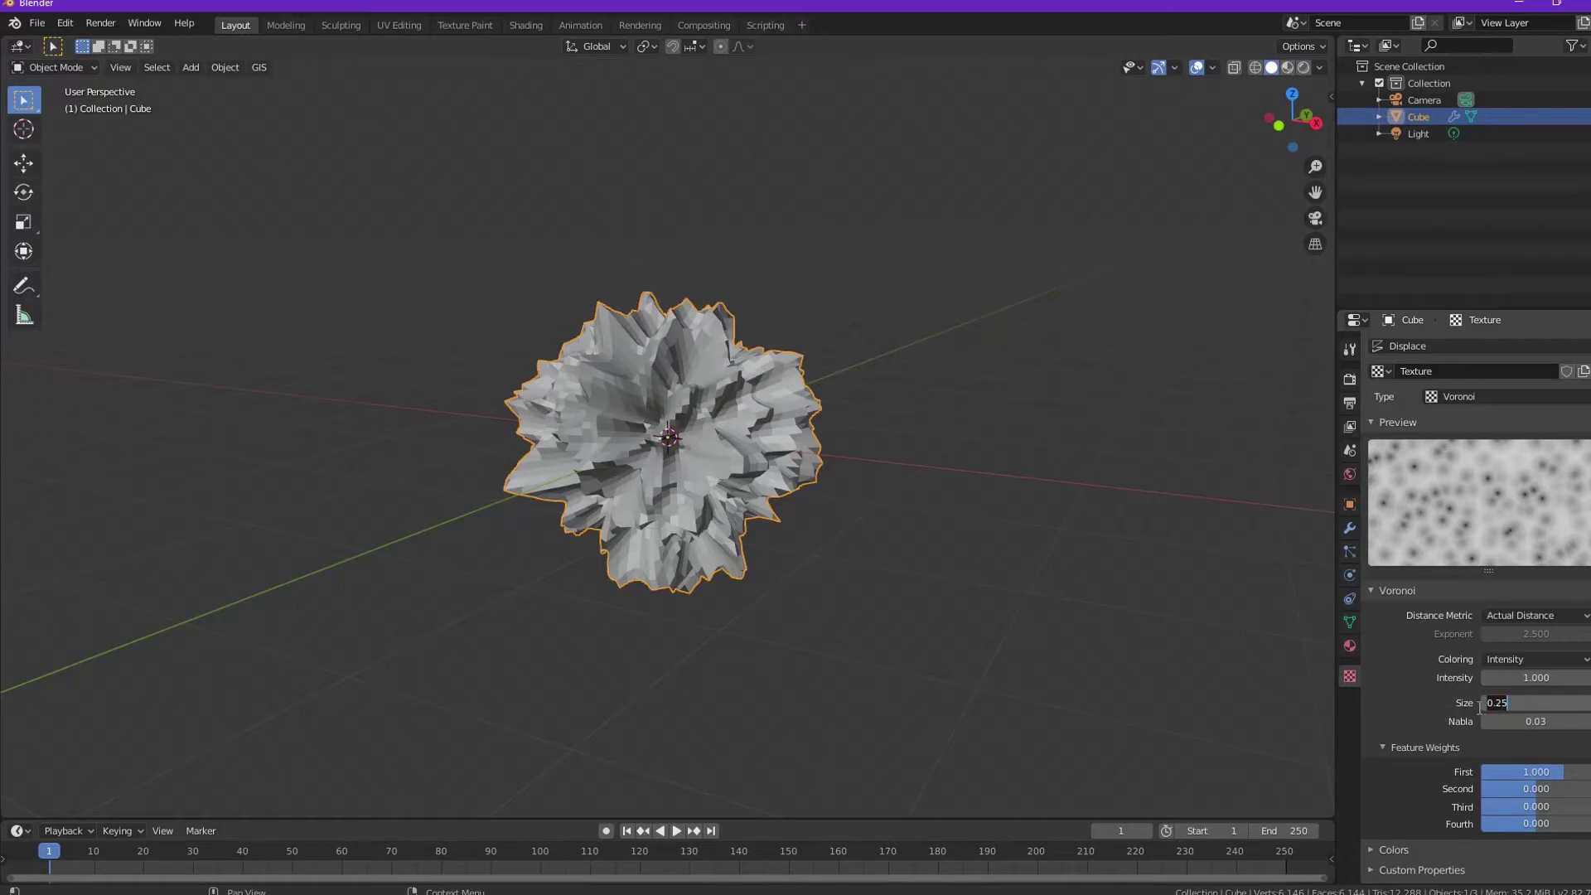
key("BackSpace")
type("1.11")
- Confirm Voronoi size 1.11 and set the texture intensity to 0.500, inspecting the rock
key("Return")
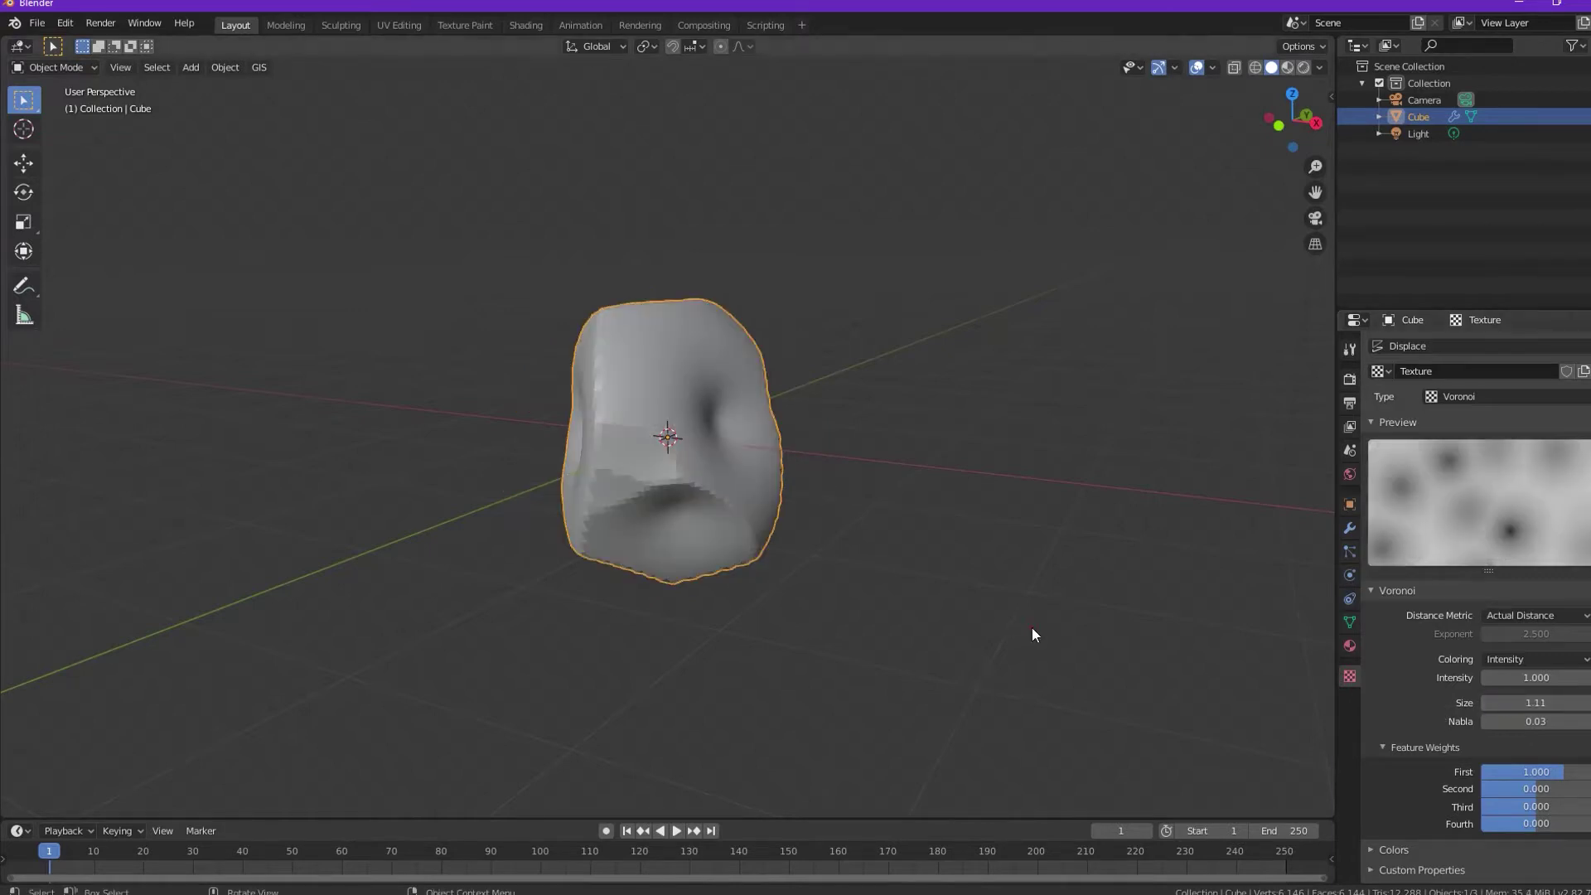
mouse_move(1037, 590)
middle_mouse_down()
mouse_move(609, 585)
mouse_move(320, 668)
middle_mouse_up()
middle_click_drag(890, 540, 995, 563)
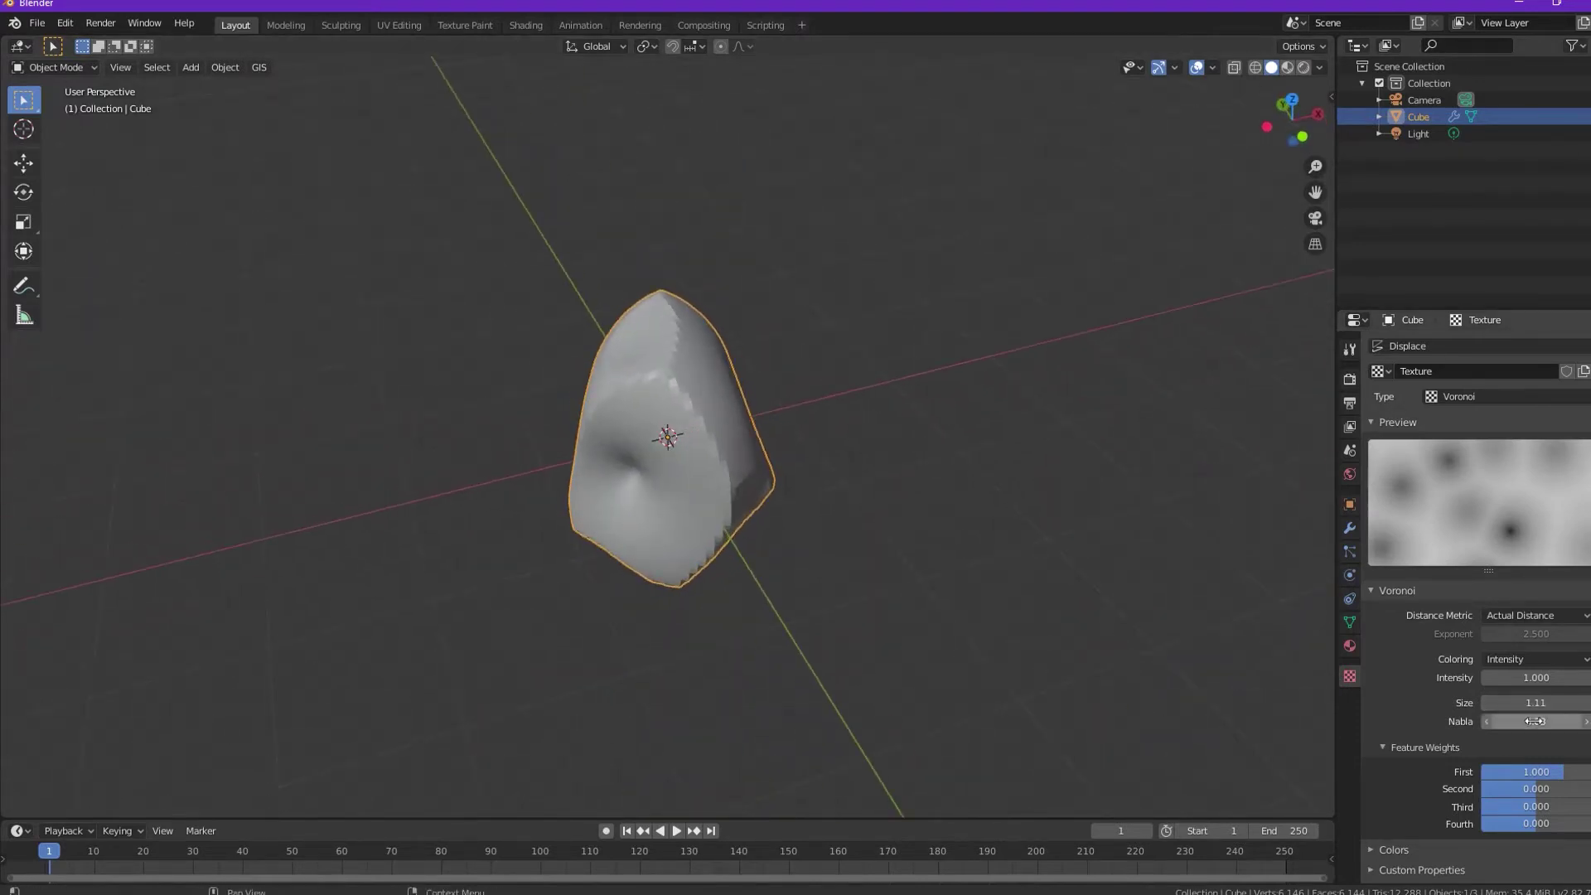
left_click(1530, 678)
type("0.3")
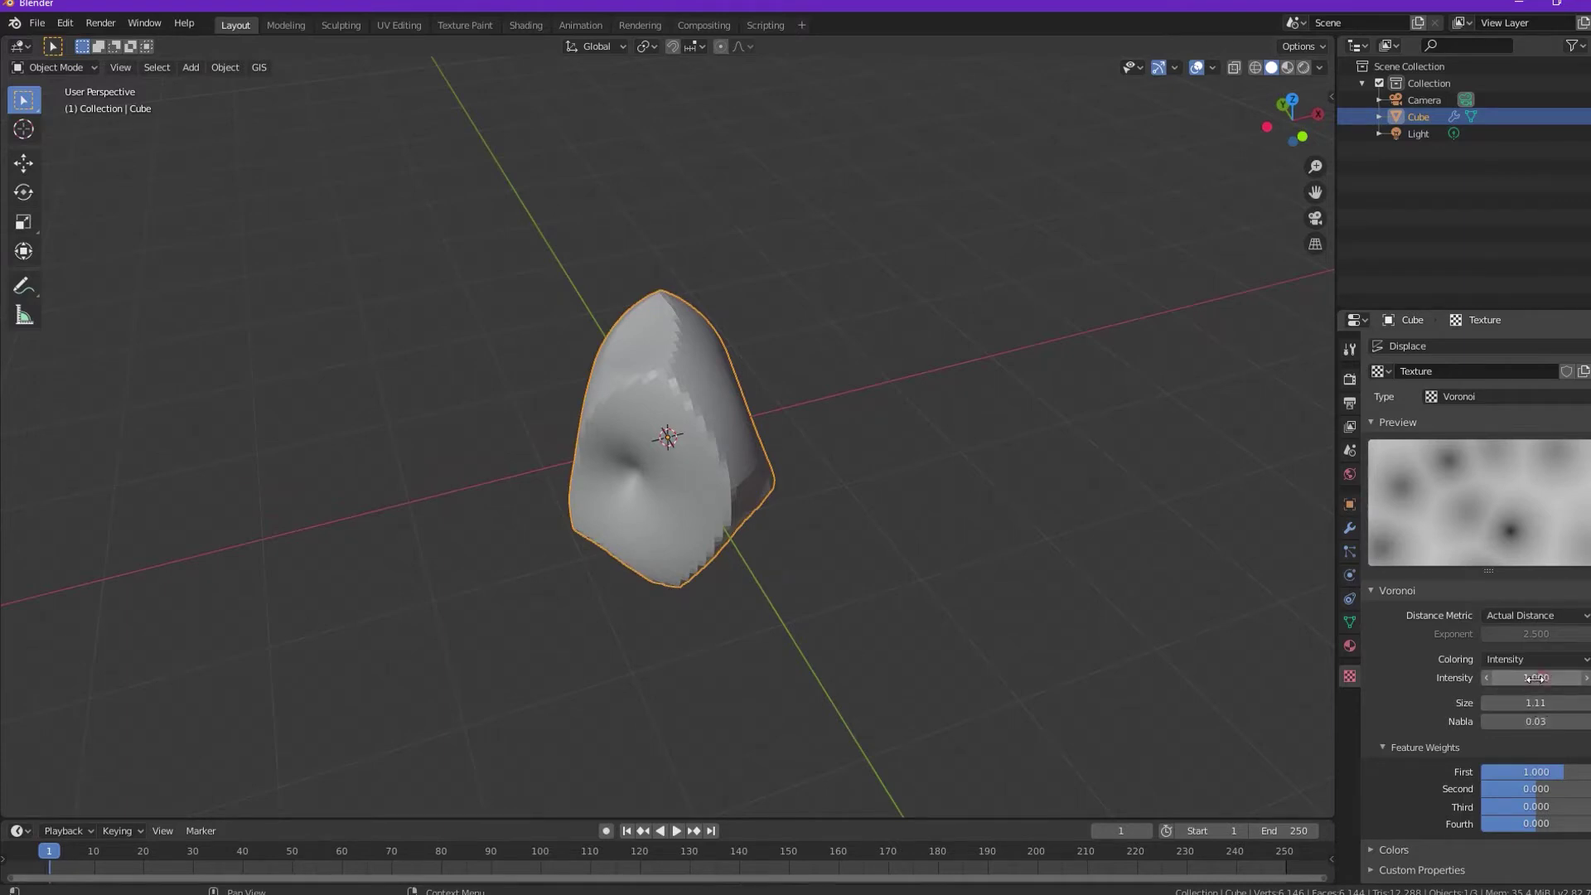
key("Return")
left_click_drag(1530, 679, 1532, 682)
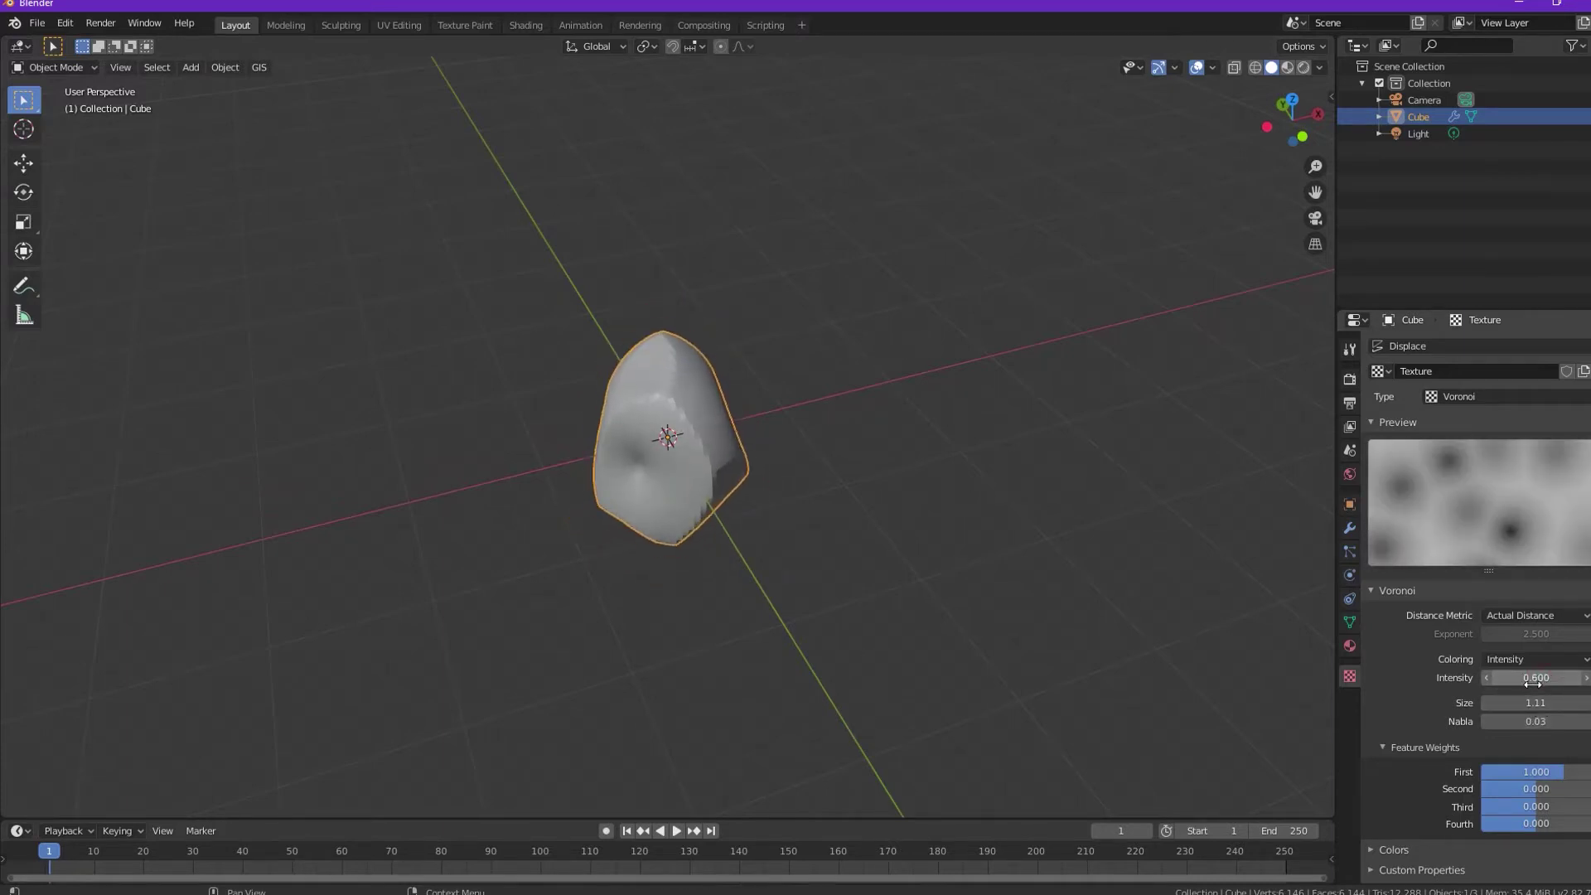
scroll(652, 568, "up", 5)
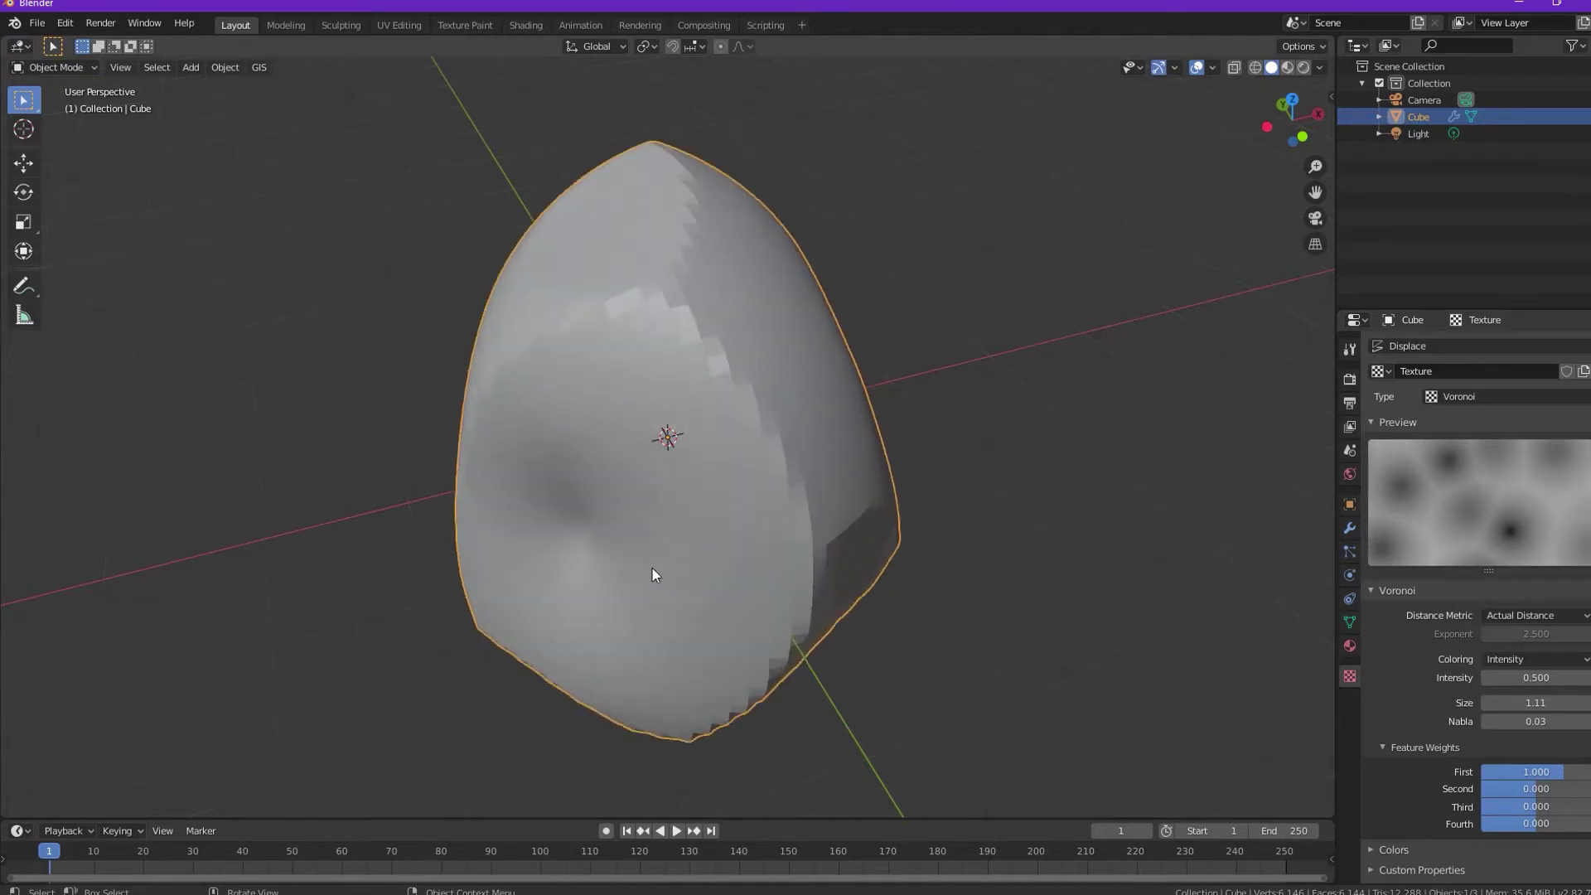
mouse_move(653, 568)
middle_mouse_down()
mouse_move(777, 553)
mouse_move(782, 603)
mouse_move(659, 407)
middle_mouse_up()
scroll(777, 555, "down", 4)
right_click(660, 413)
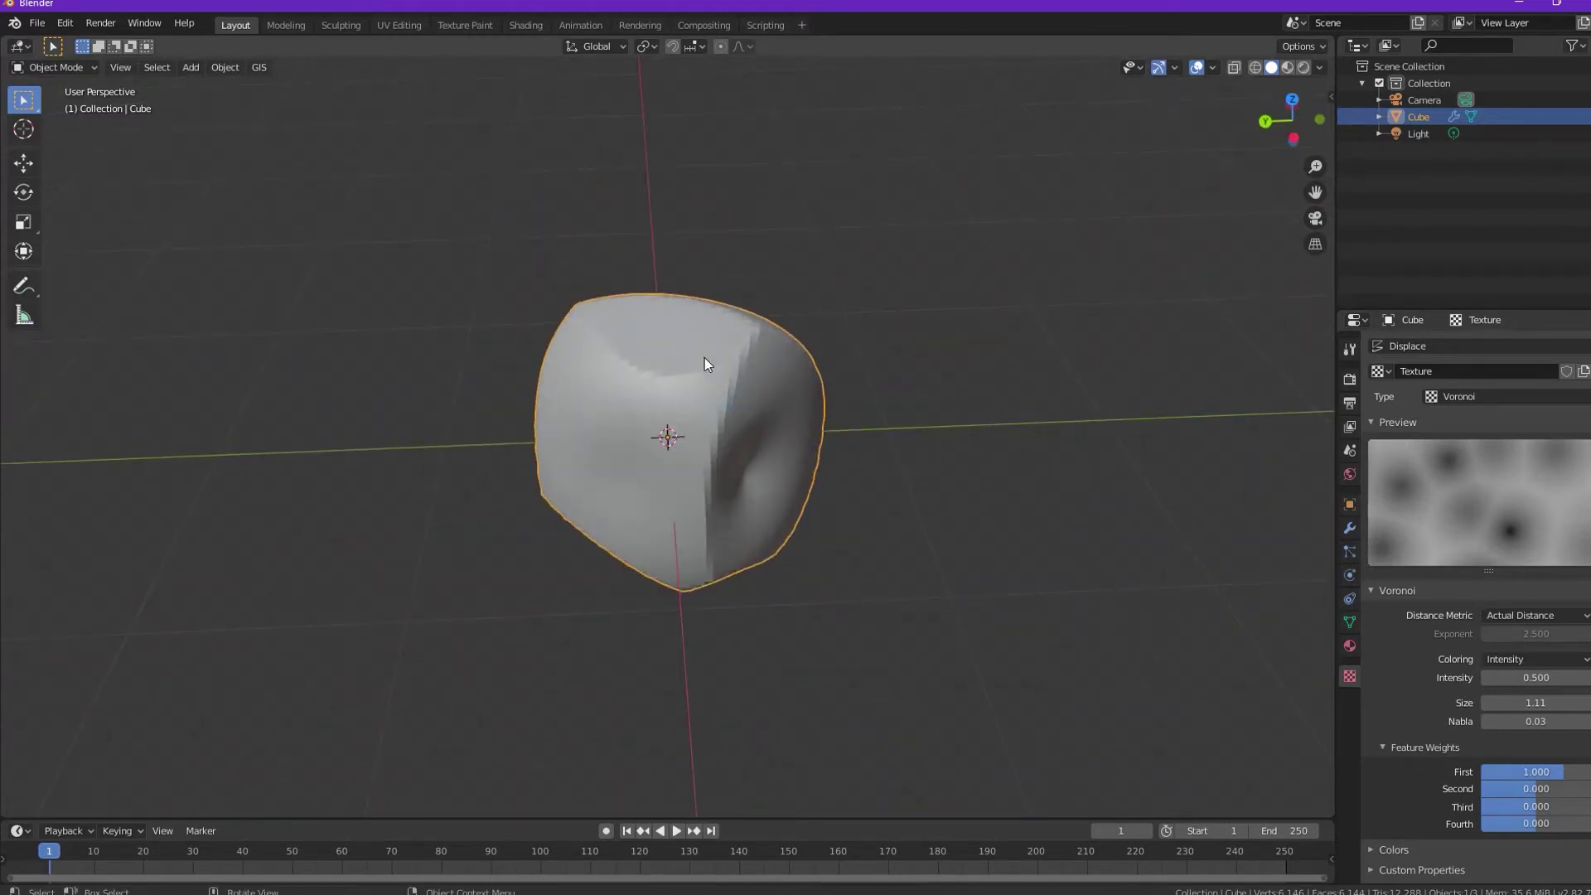
- Shade the displaced rock smooth to remove its faceted look
right_click(704, 363)
left_click(704, 360)
right_click(712, 377)
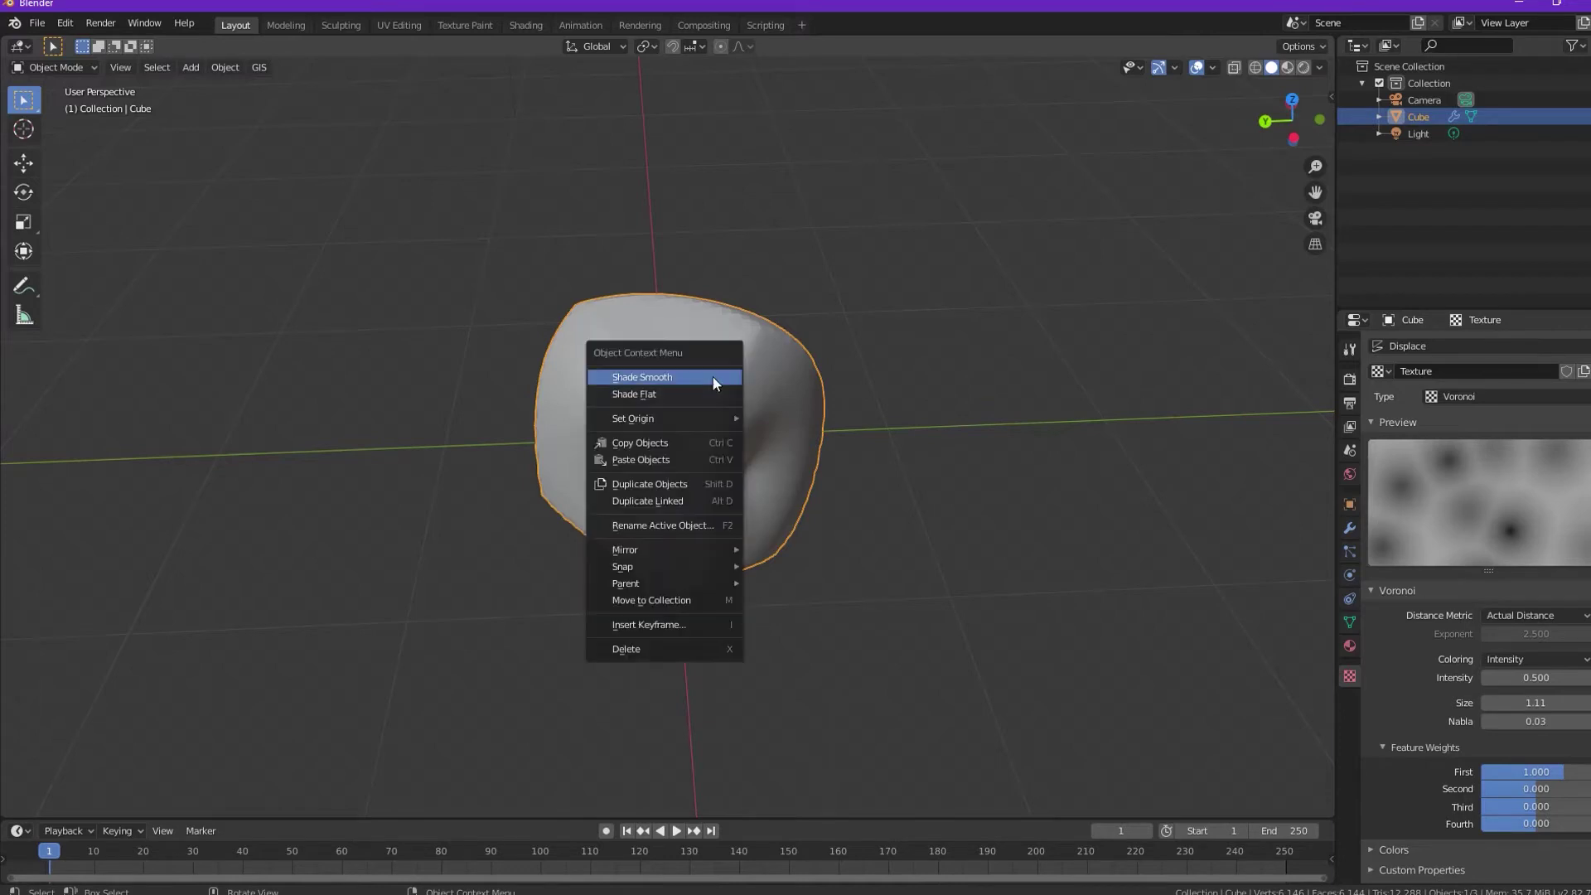
left_click(713, 378)
mouse_move(713, 378)
middle_mouse_down()
mouse_move(845, 404)
mouse_move(680, 381)
middle_mouse_up()
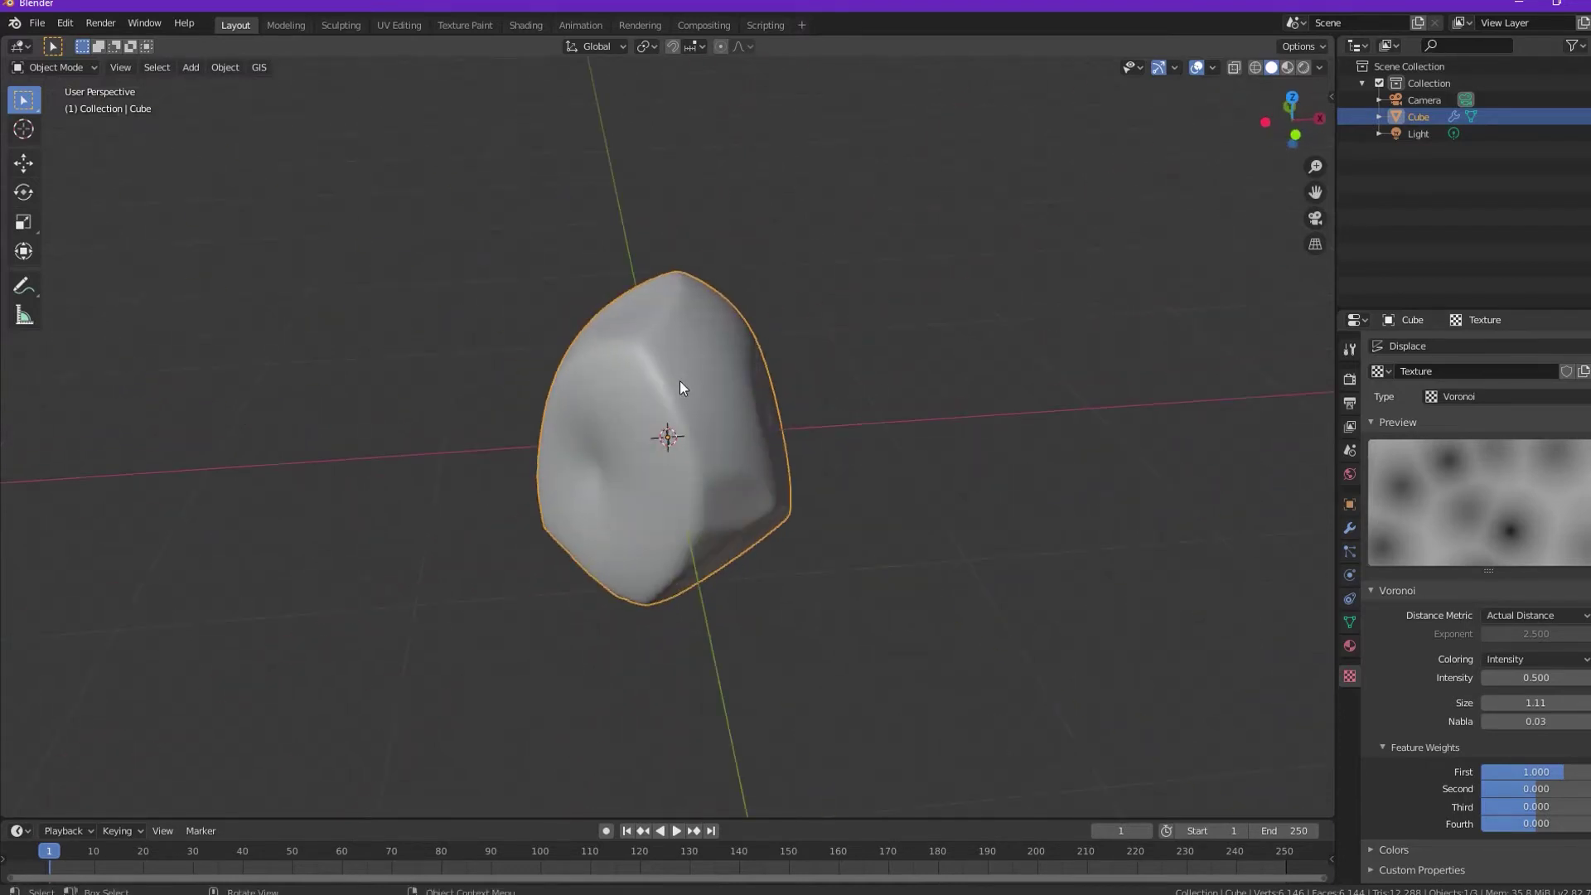
left_click(1350, 529)
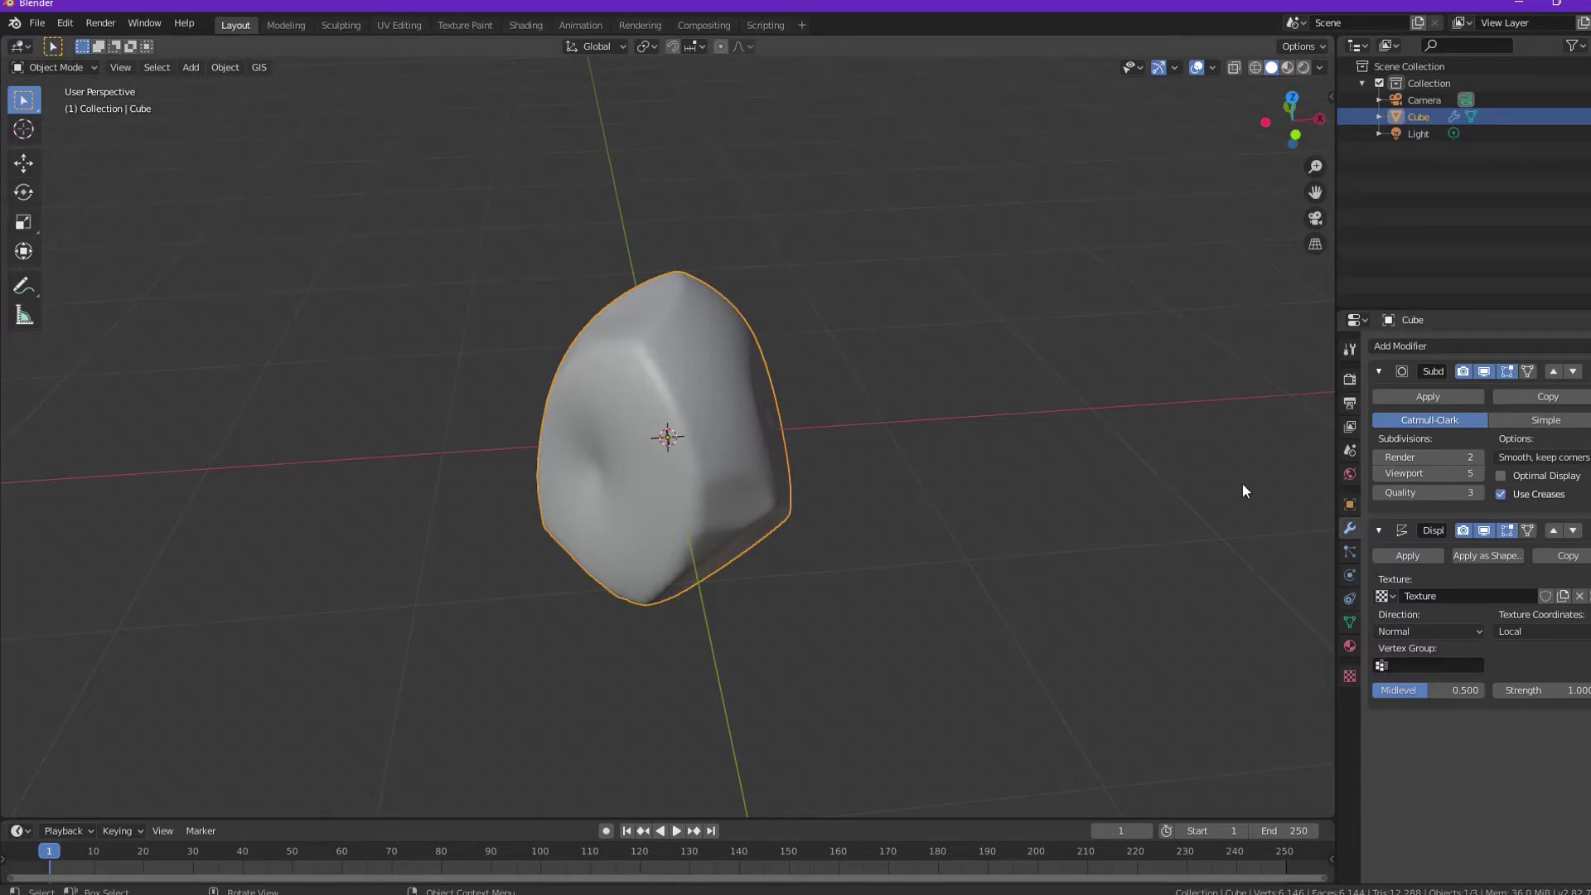
- In Edit Mode, scale the cube's mesh to half size (S 0.5)
key("Tab")
type("s0.5")
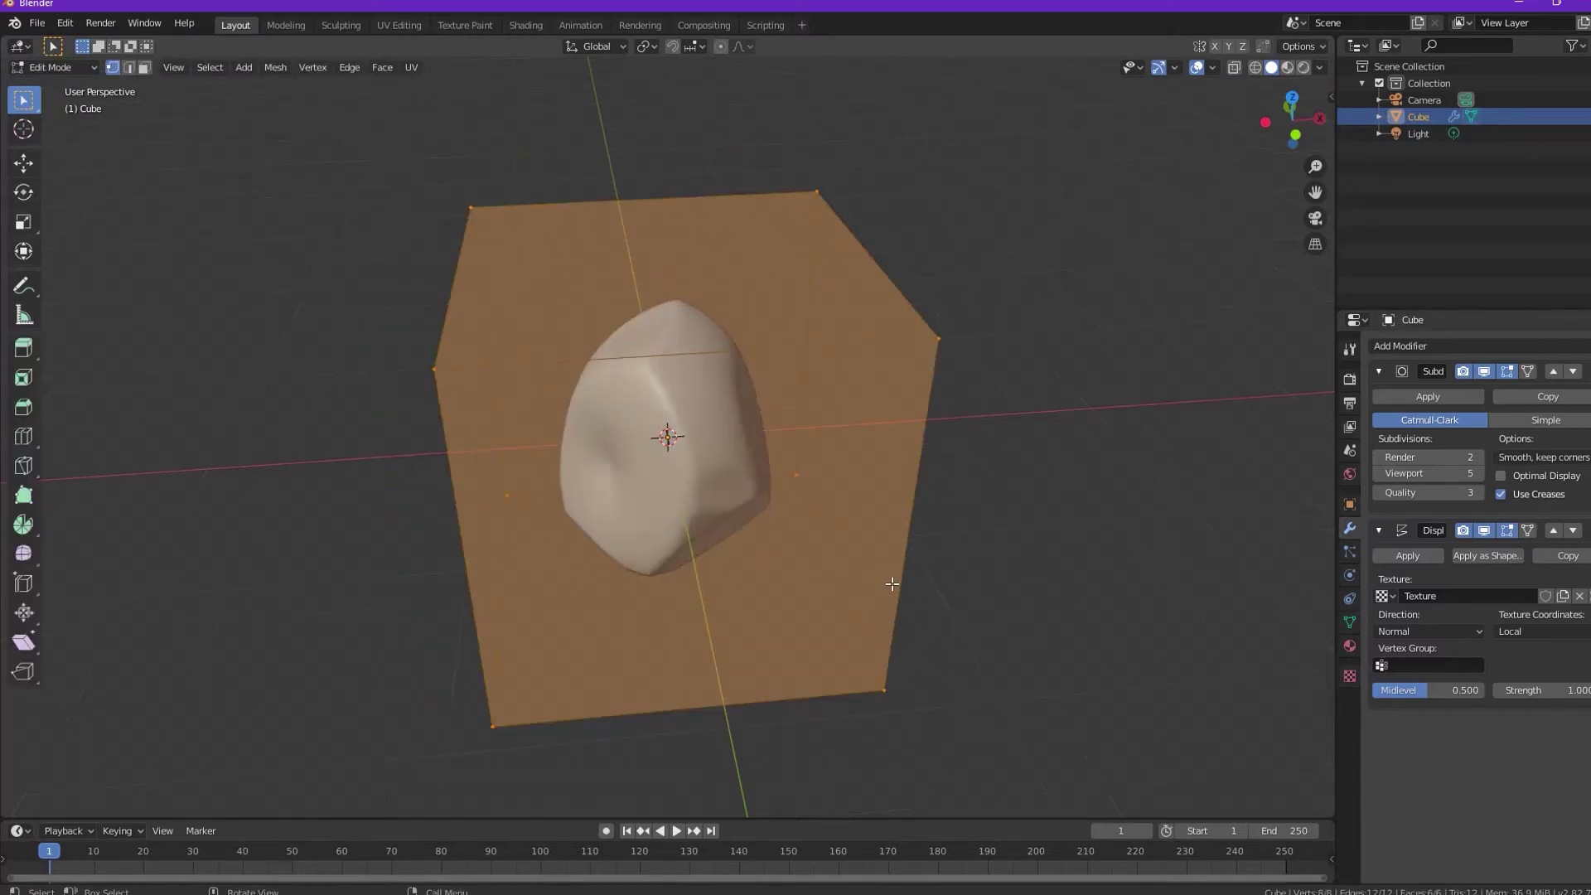
key("Return")
left_click(1507, 530)
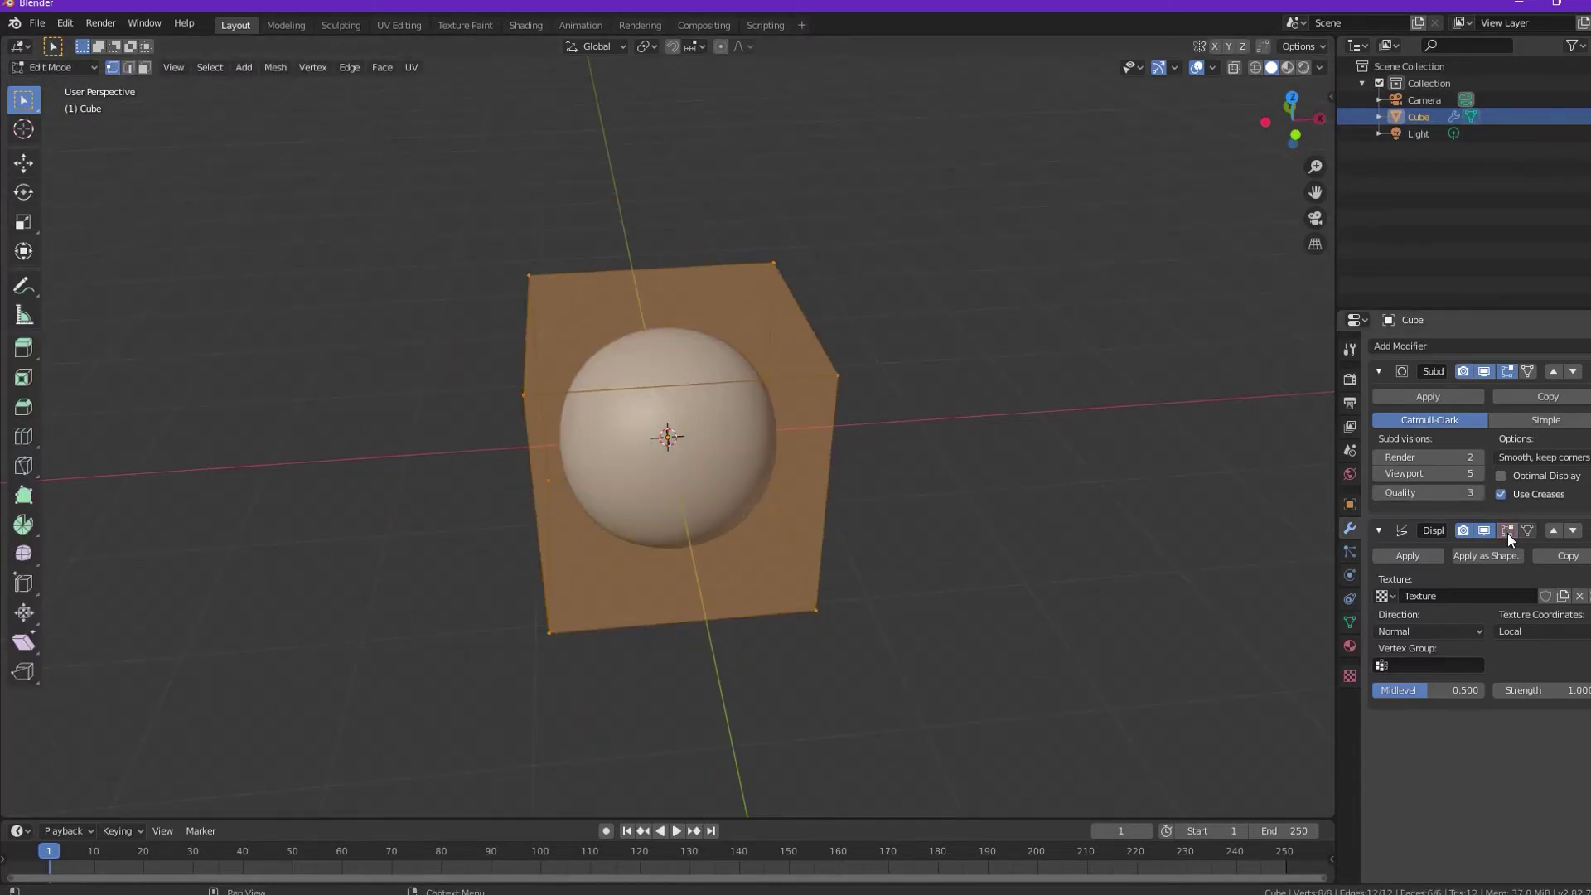
left_click(1508, 534)
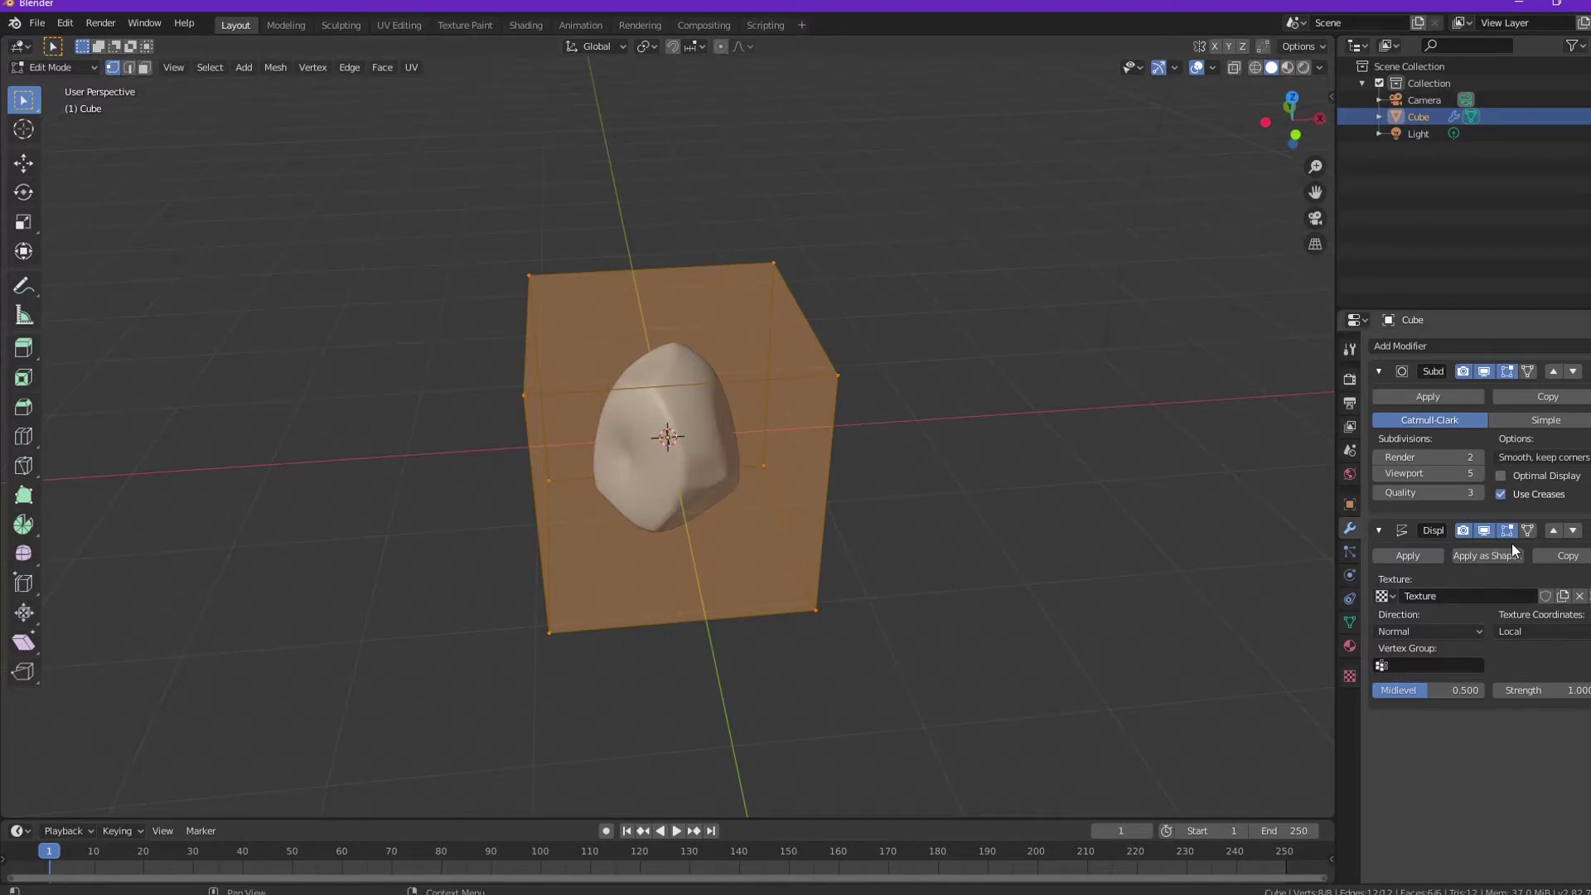
mouse_move(1030, 533)
middle_mouse_down()
mouse_move(920, 579)
mouse_move(805, 578)
middle_mouse_up()
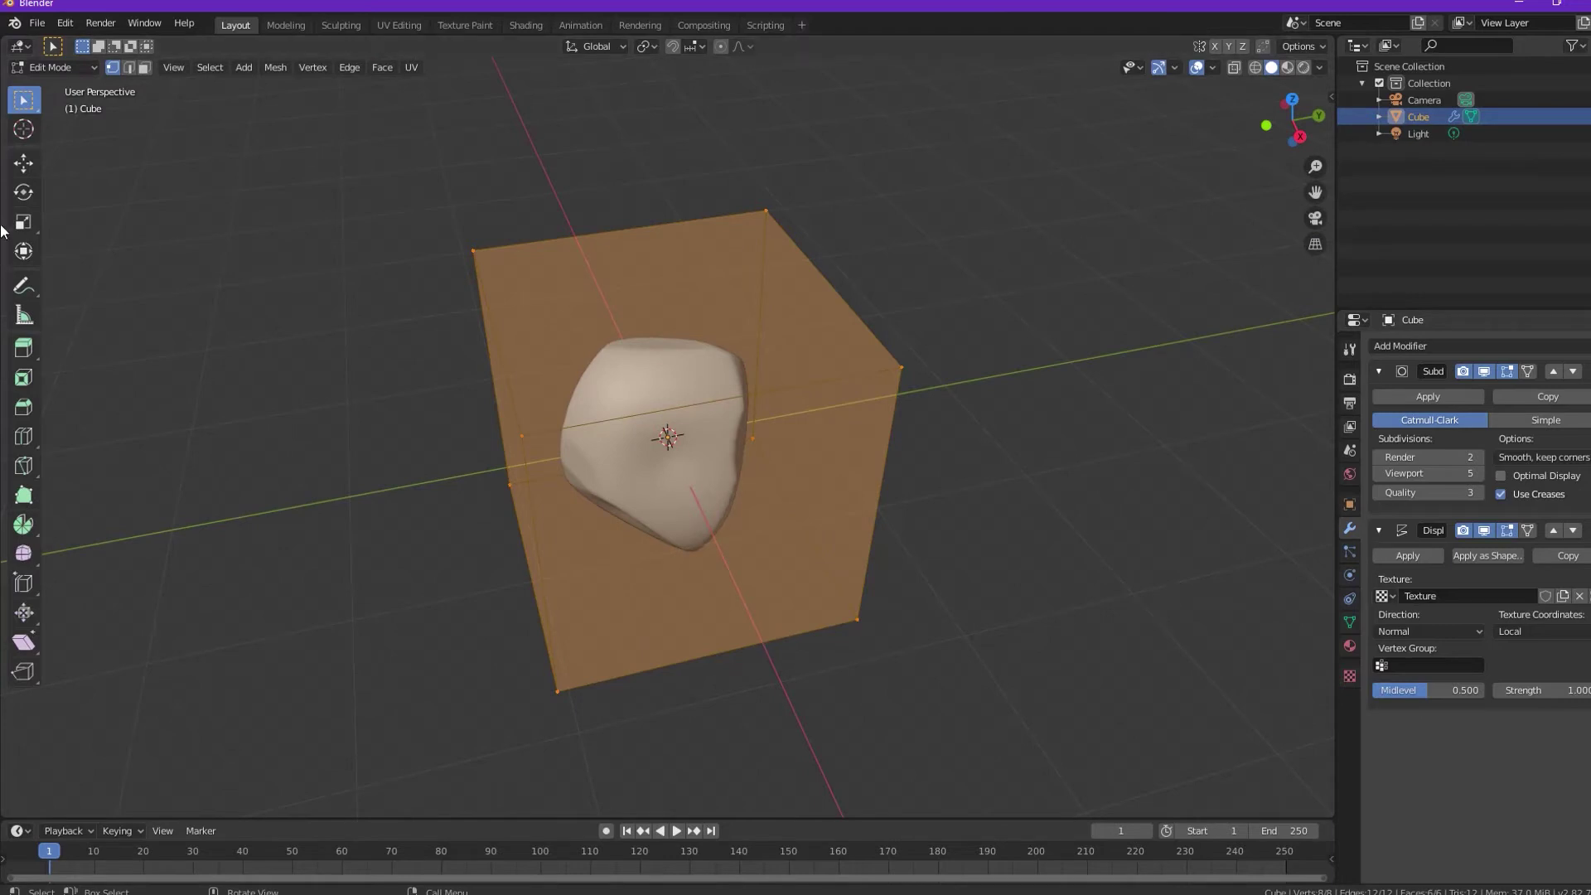
- In face select, move the front face and raise the top face to stretch the box
left_click(23, 163)
key("alt+a")
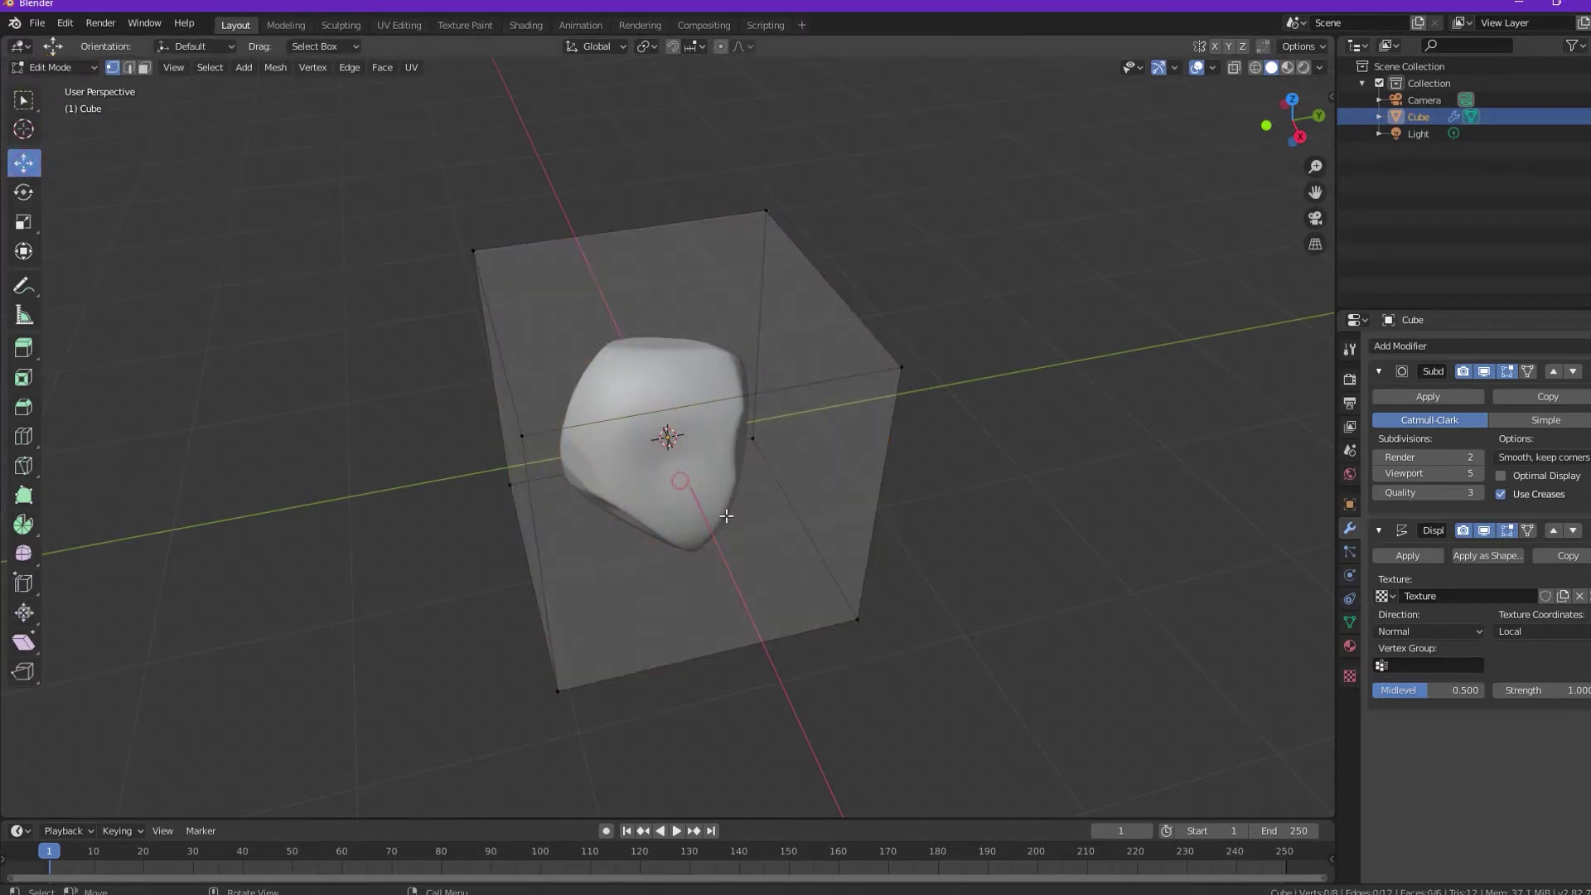
left_click(144, 67)
left_click(638, 521)
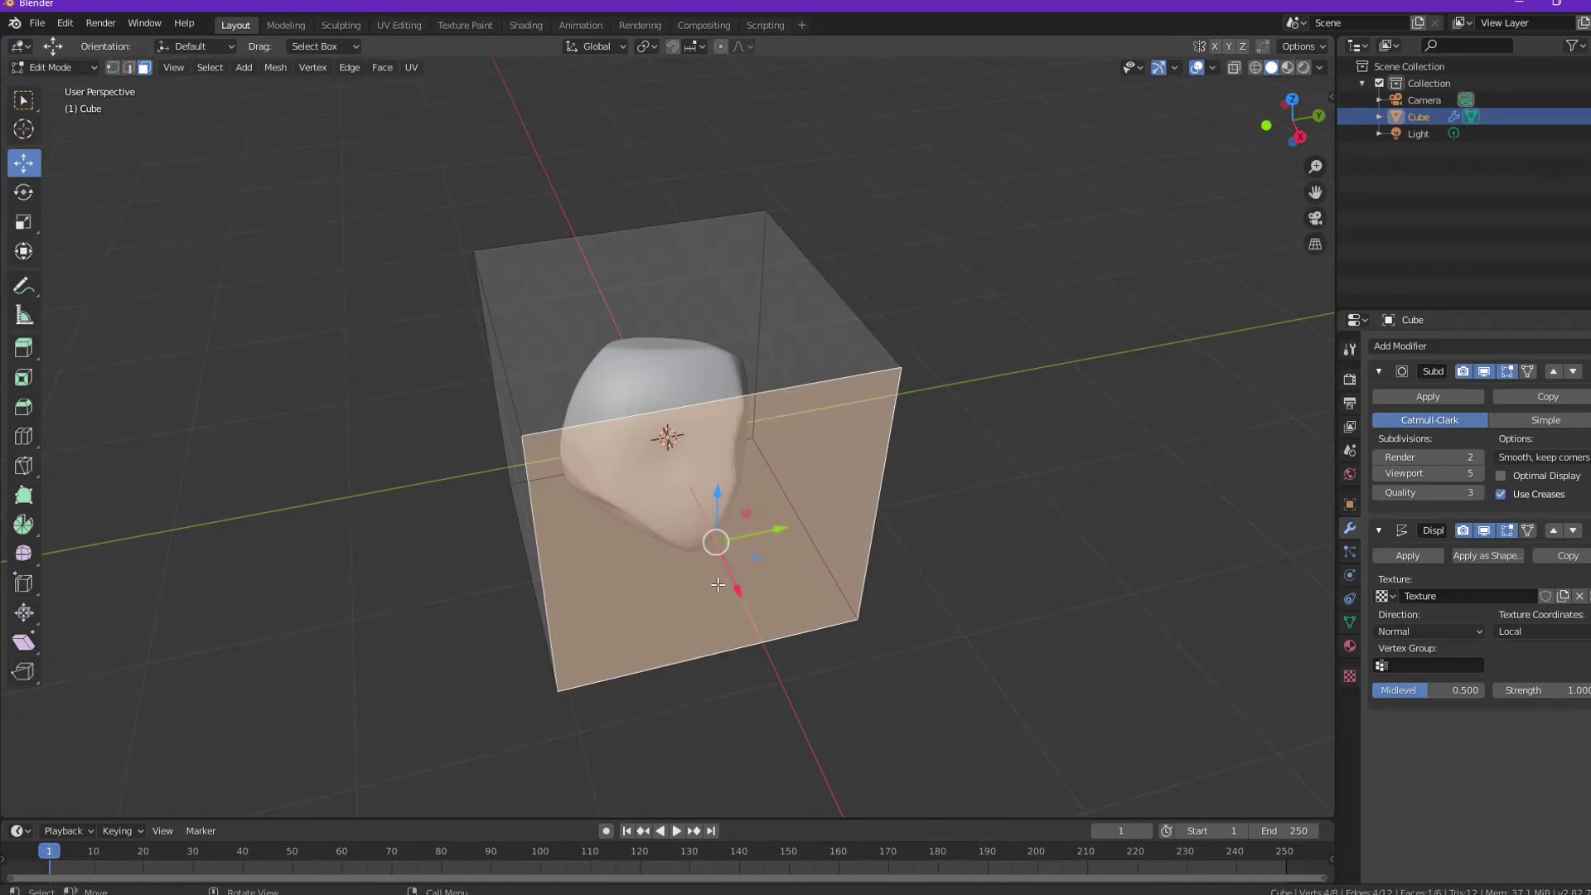
key("g")
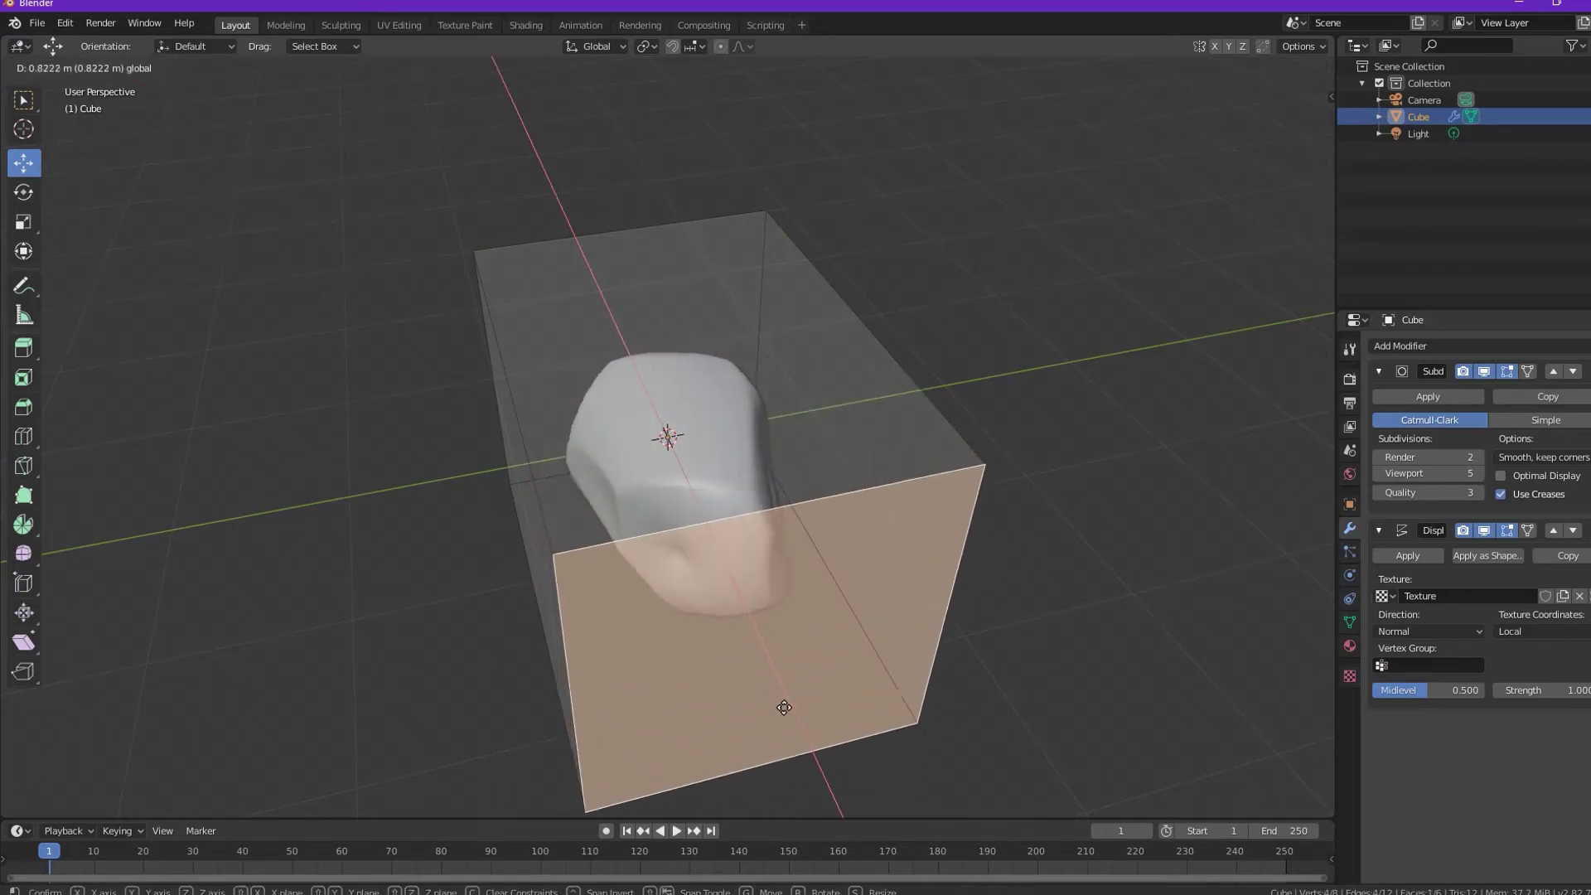
left_click(780, 700)
left_click(696, 389)
left_click_drag(684, 282, 684, 217)
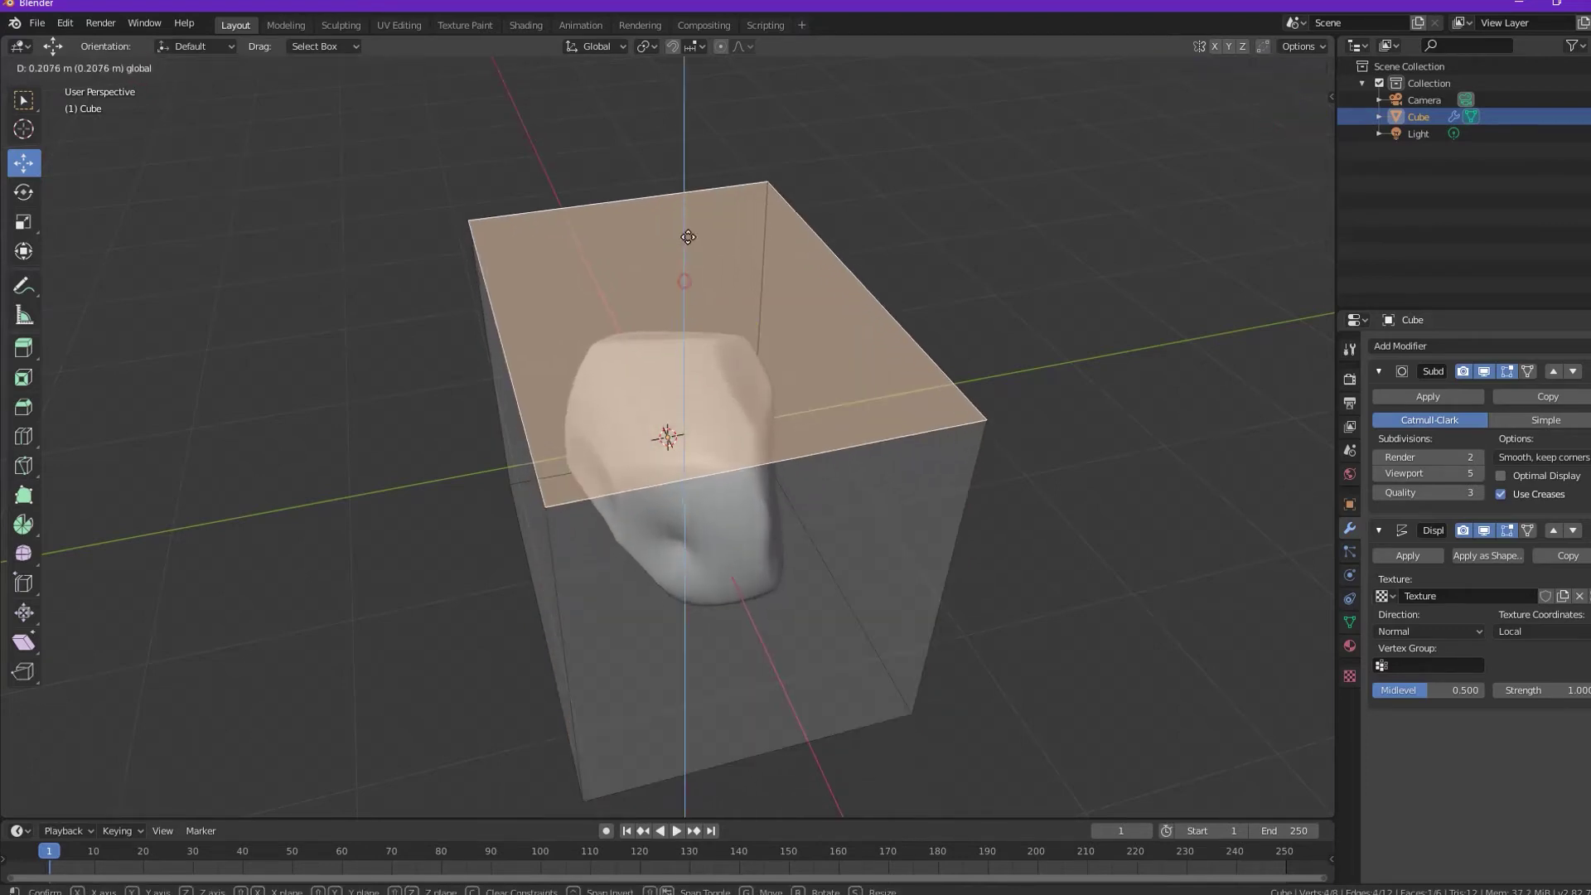
left_click(797, 636)
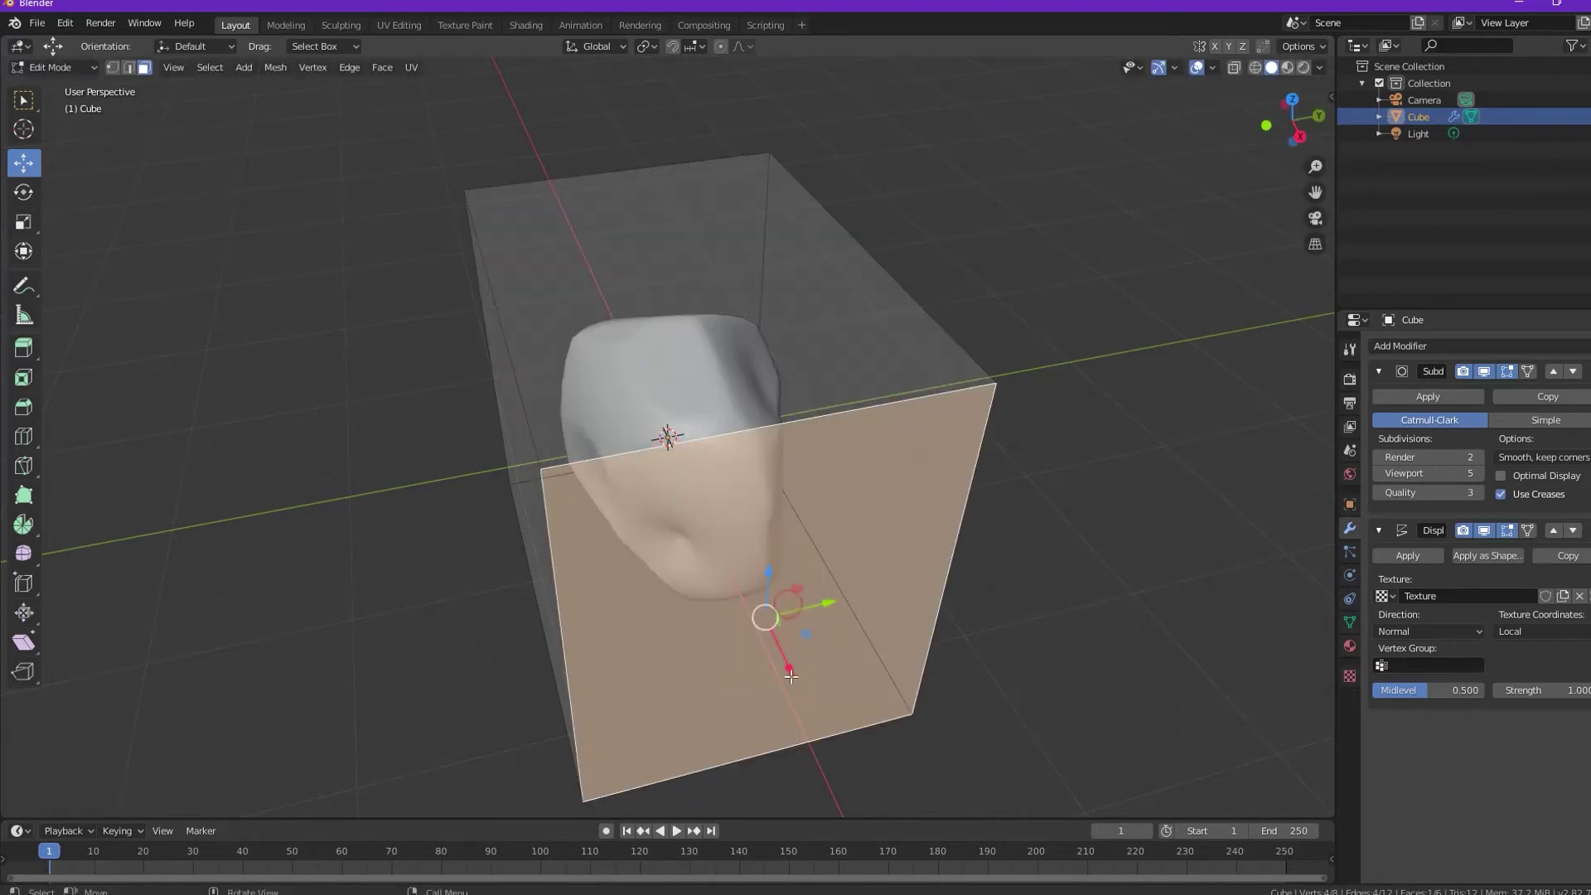
left_click_drag(797, 636, 853, 753)
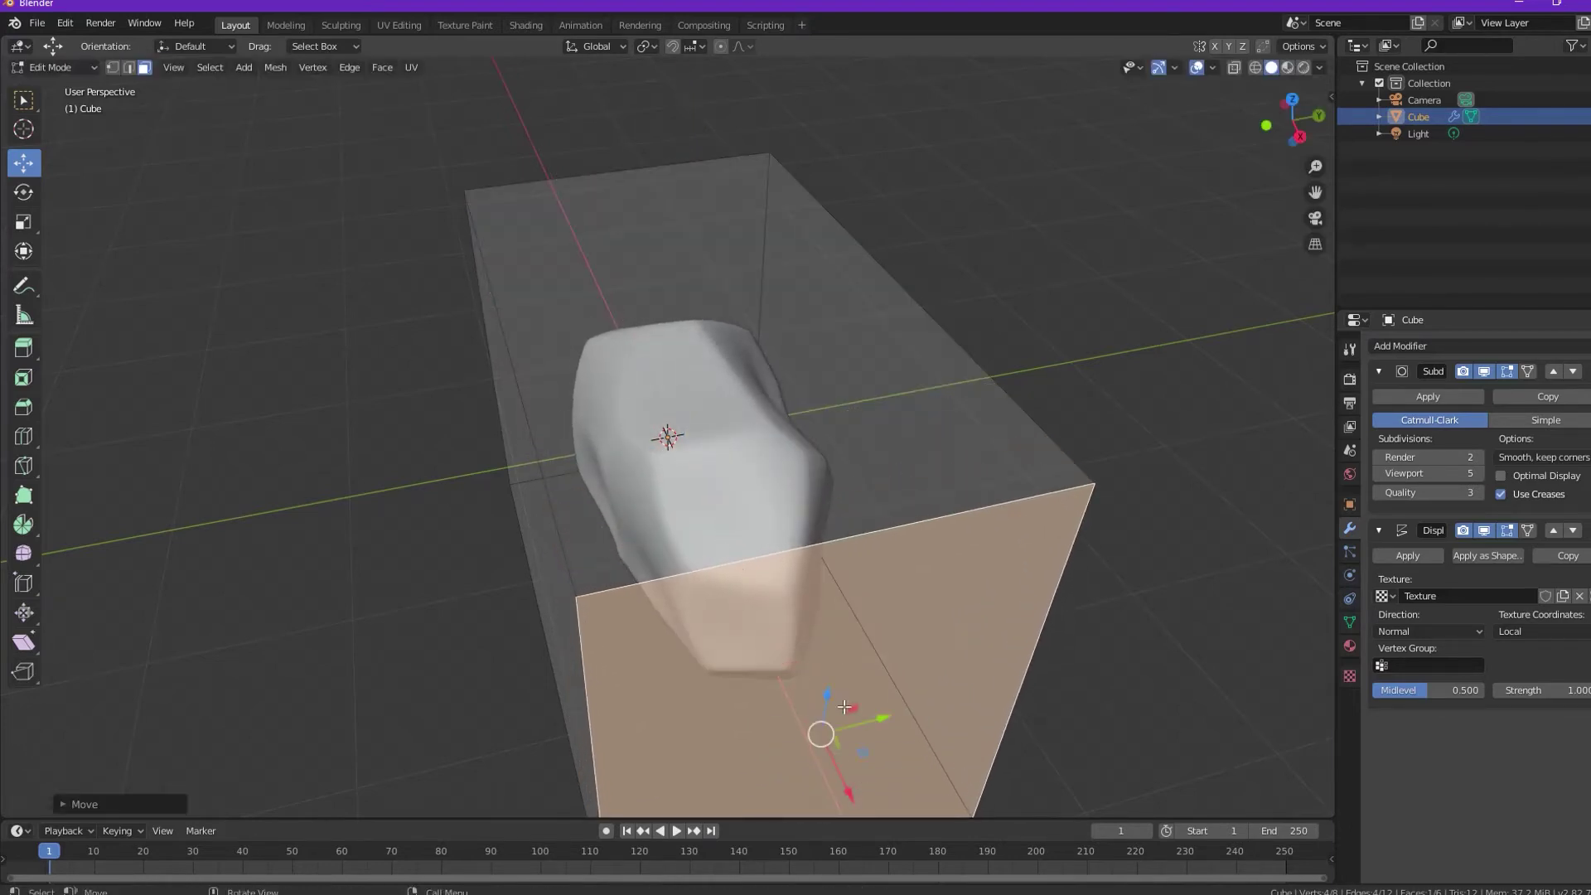
- Pull a side face outward from a new angle, then clear the face selection
right_click(967, 604)
mouse_move(1156, 419)
middle_mouse_down()
mouse_move(921, 401)
mouse_move(644, 471)
middle_mouse_up()
key("g")
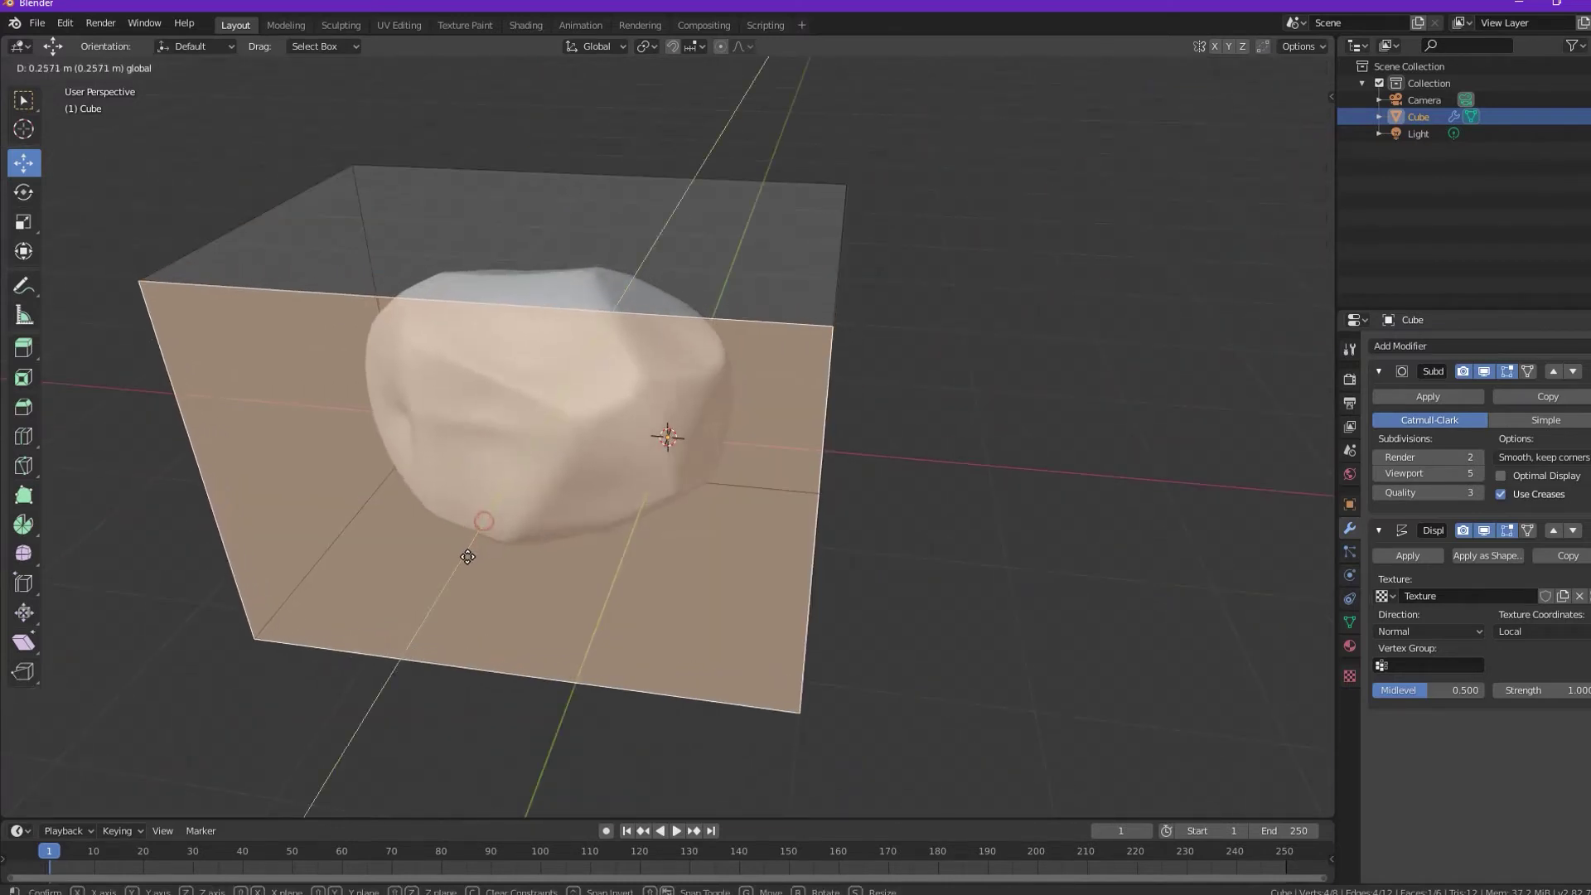
left_click(467, 557)
scroll(1077, 425, "down", 3)
right_click(981, 406)
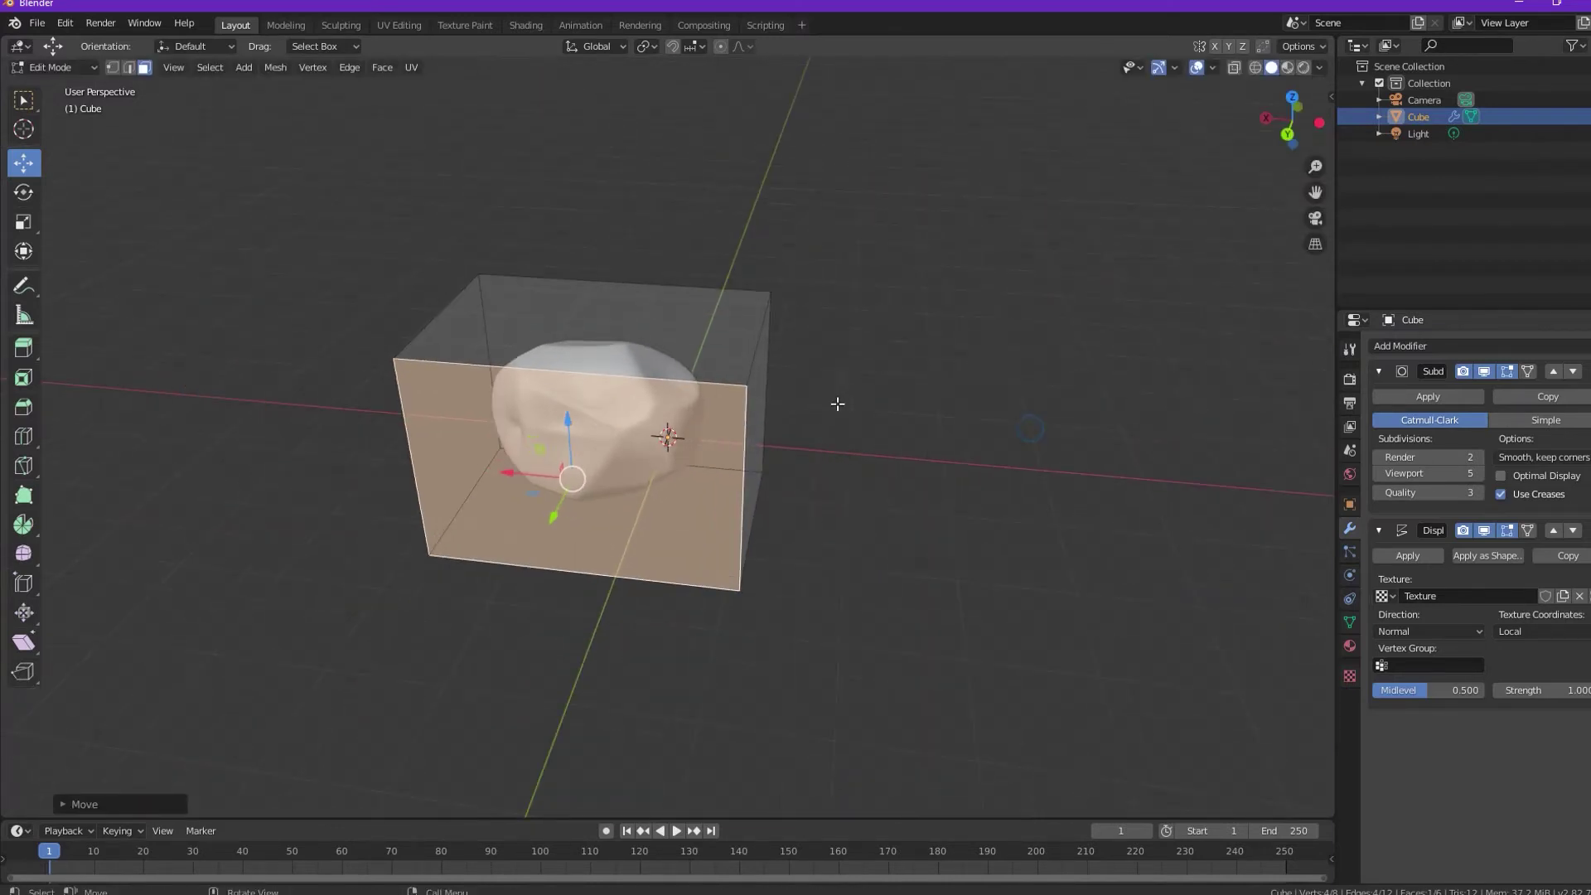
middle_click_drag(721, 414, 820, 340)
left_click(890, 289)
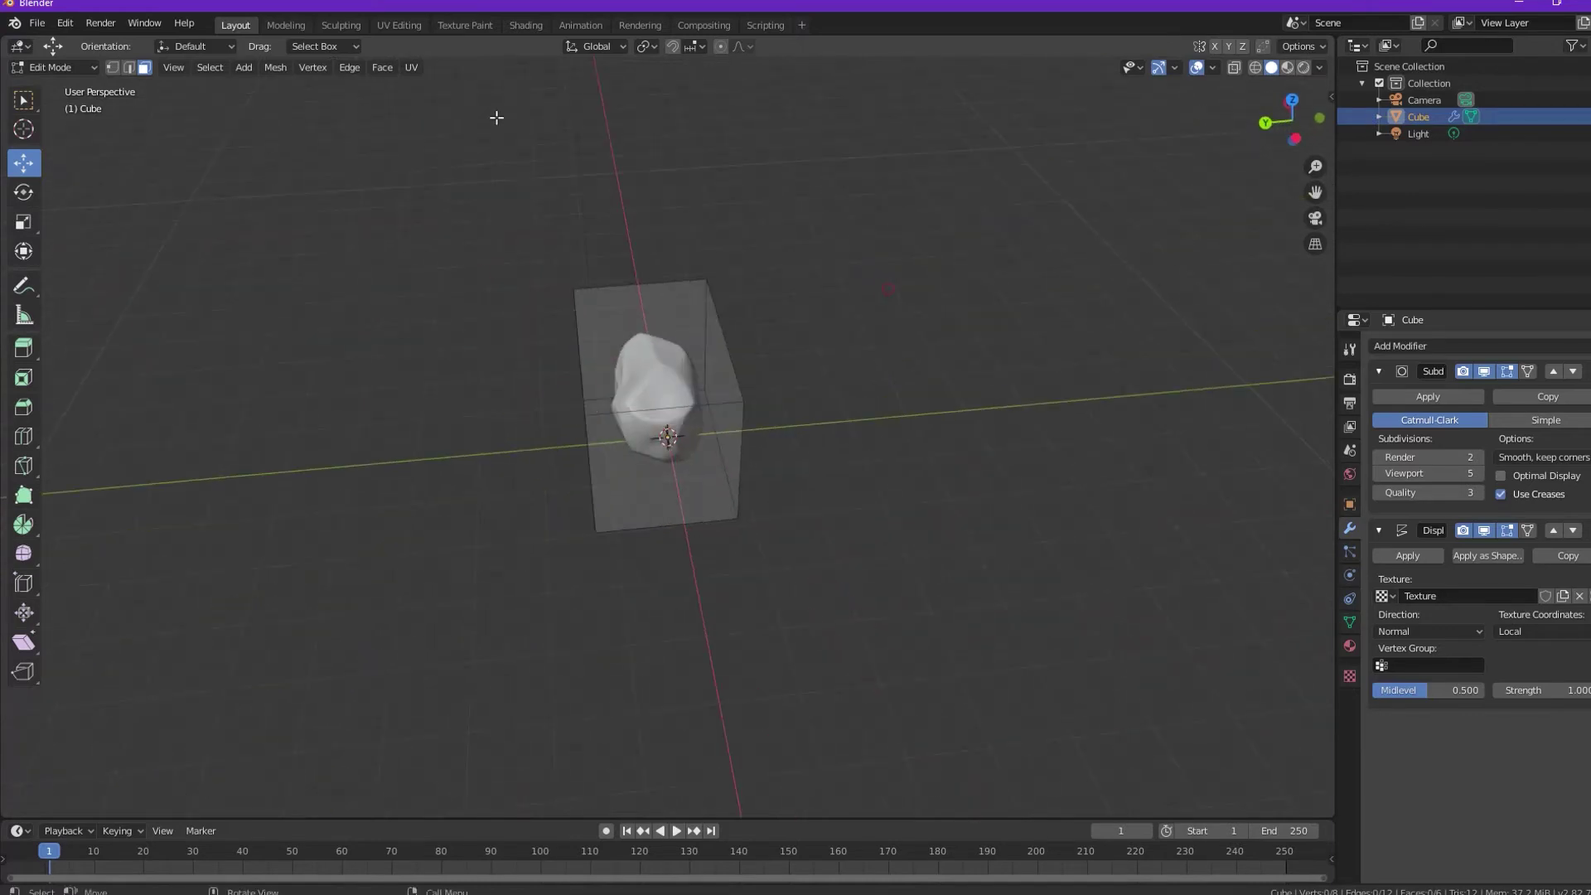
- Switch to the Shading workspace and enable the Node Wrangler add-on in Preferences
left_click(522, 25)
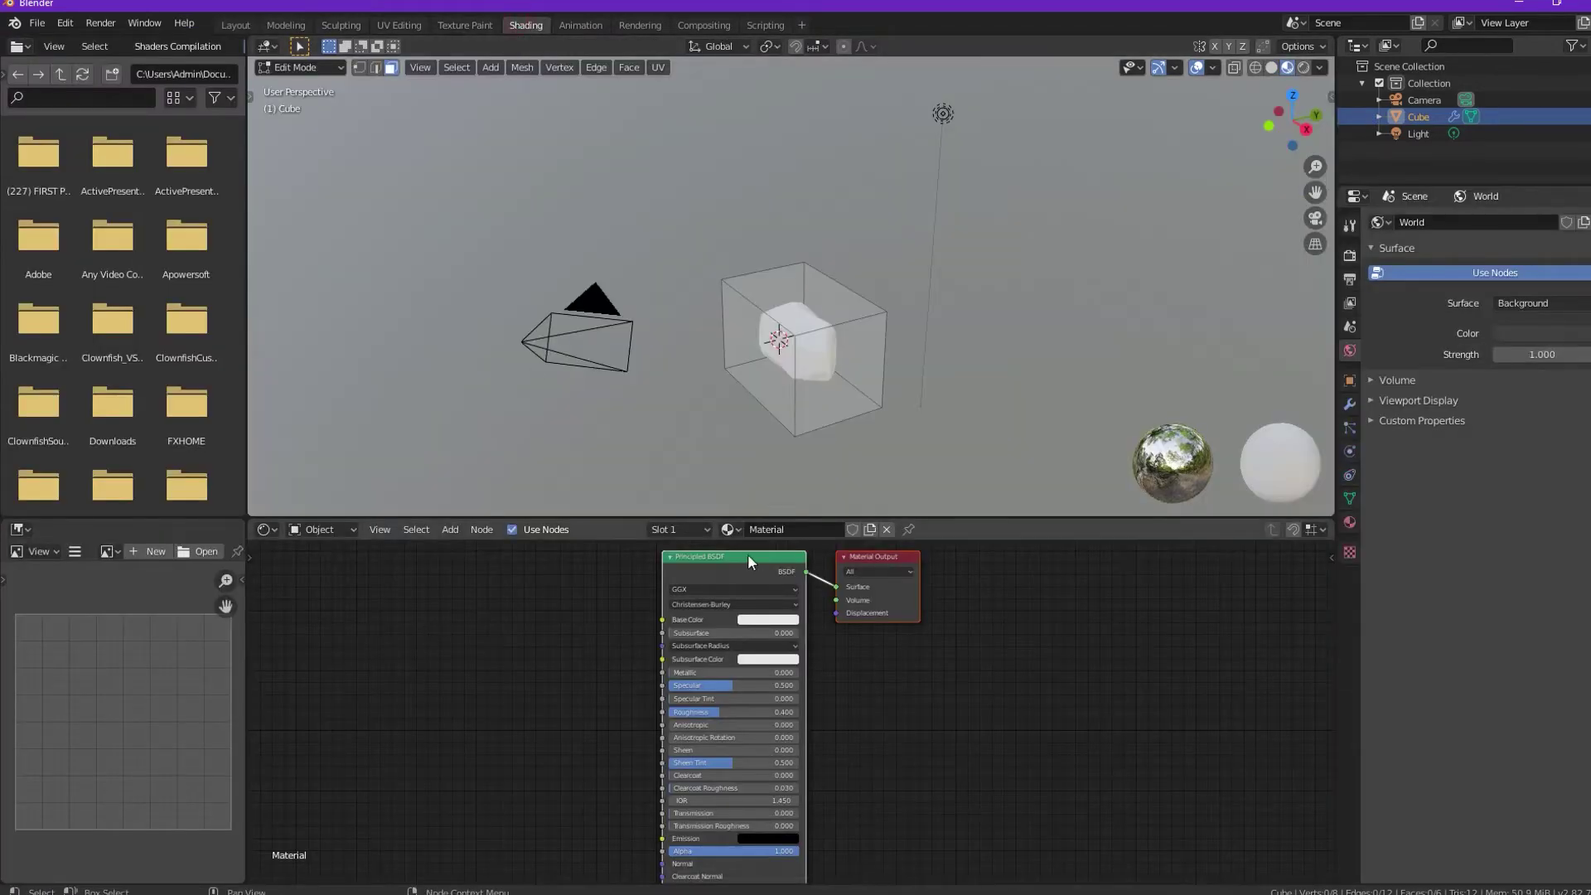
left_click(66, 23)
left_click(101, 261)
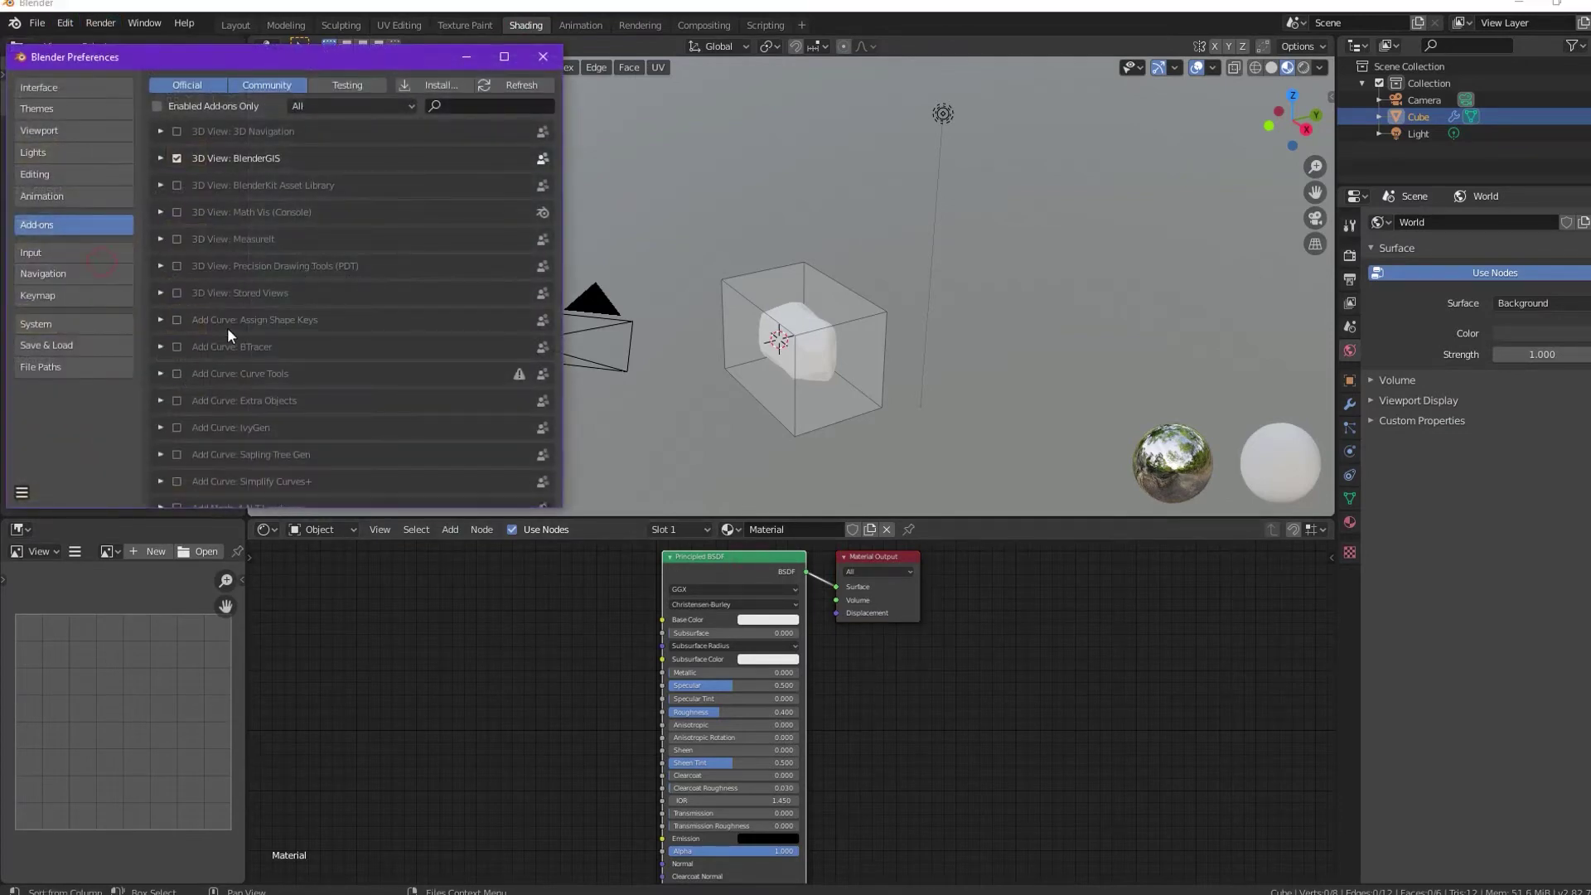
left_click(488, 106)
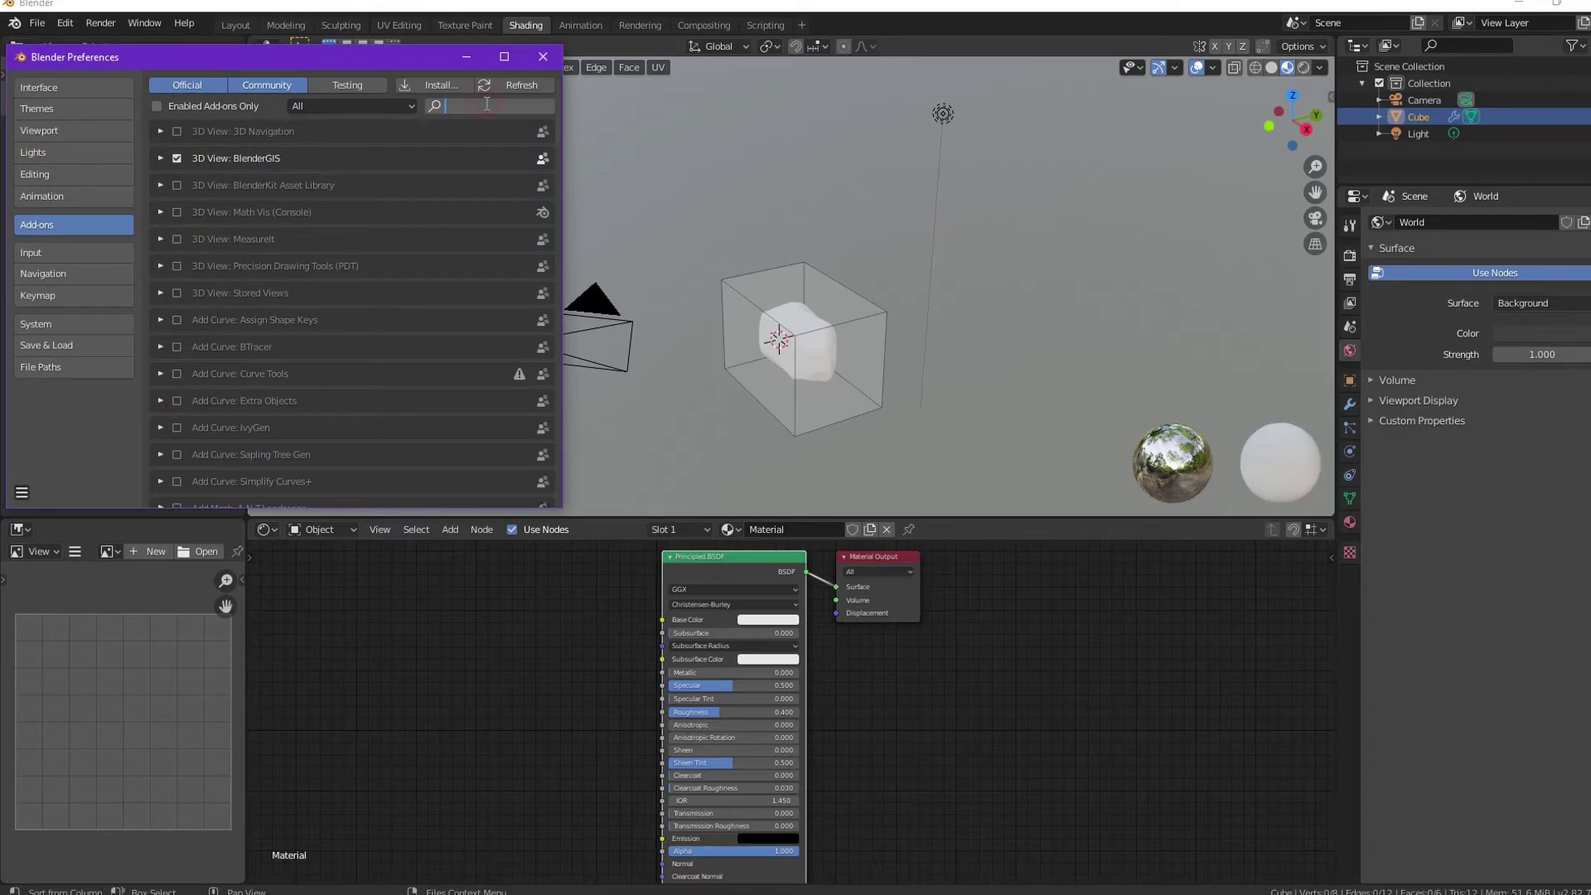
type("NODE")
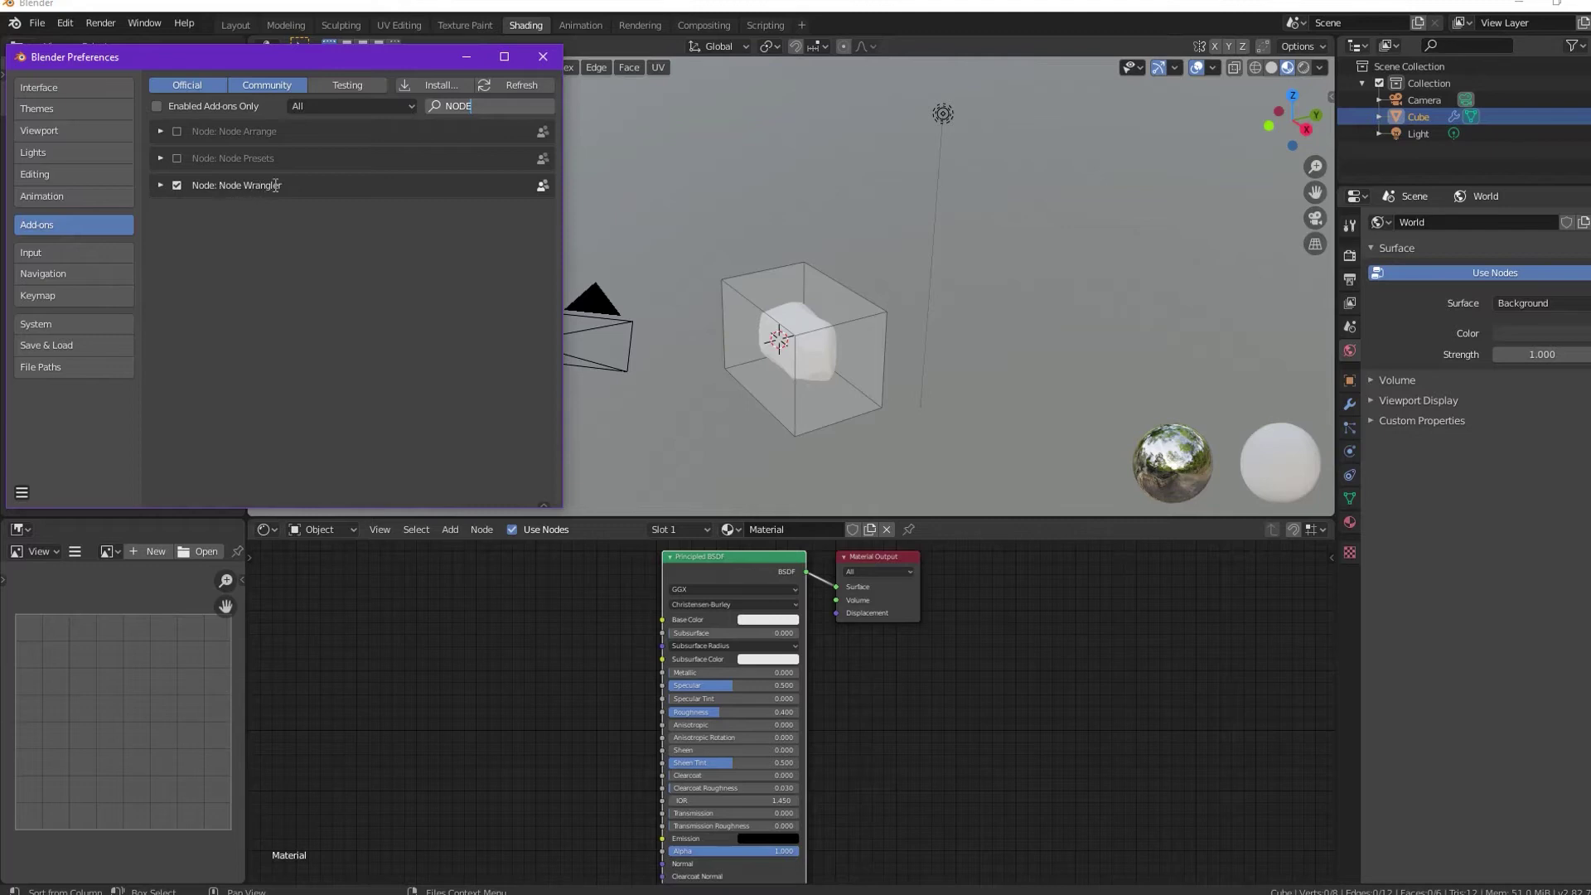
left_click(176, 185)
left_click(177, 186)
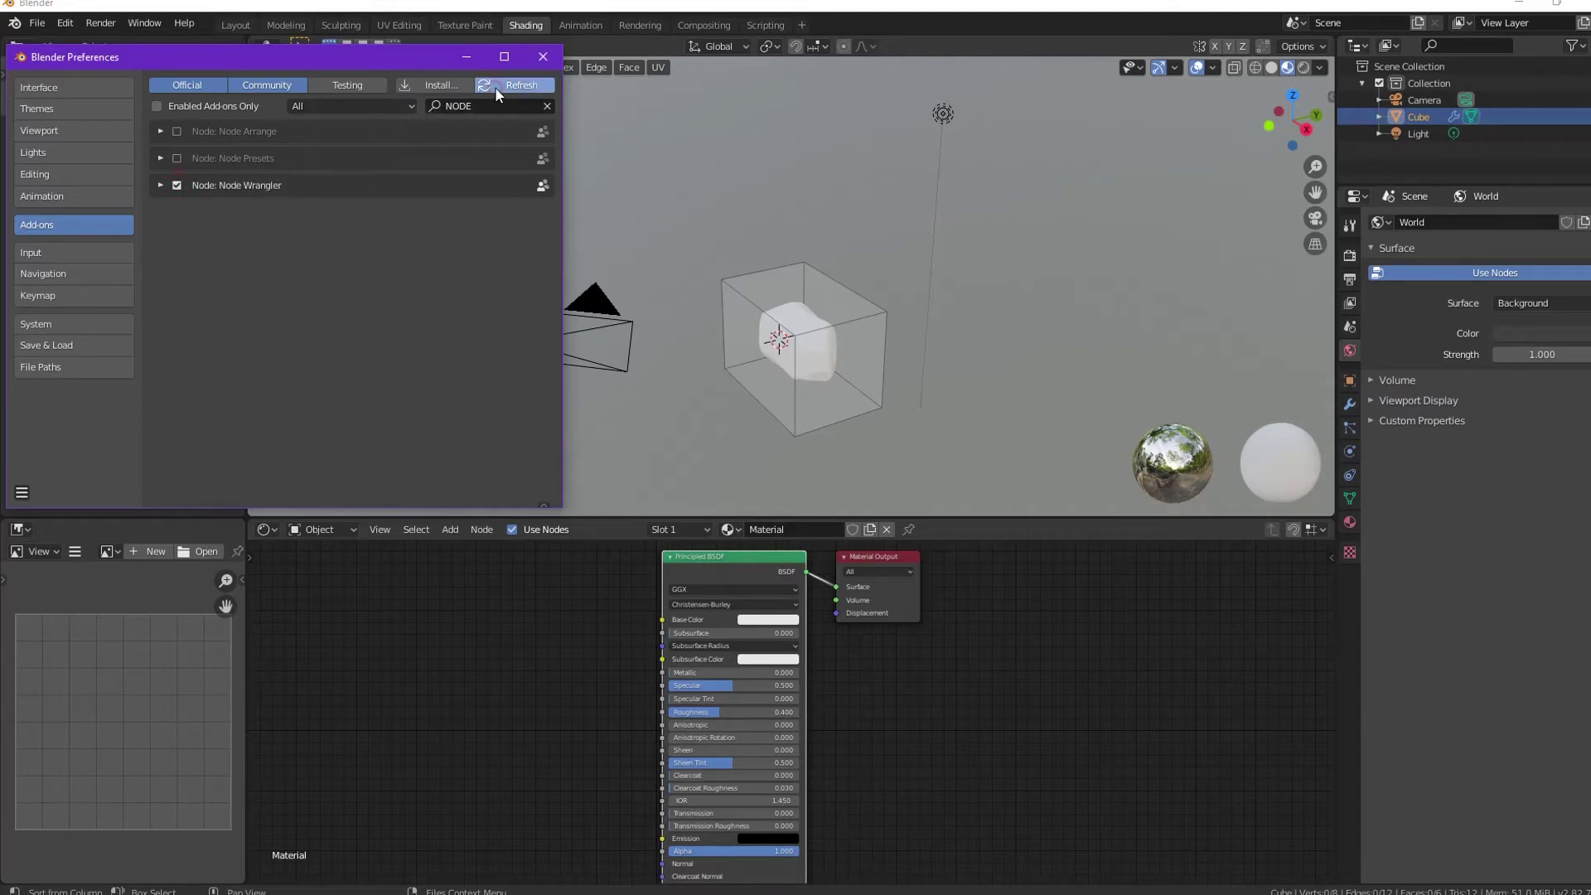
left_click(543, 56)
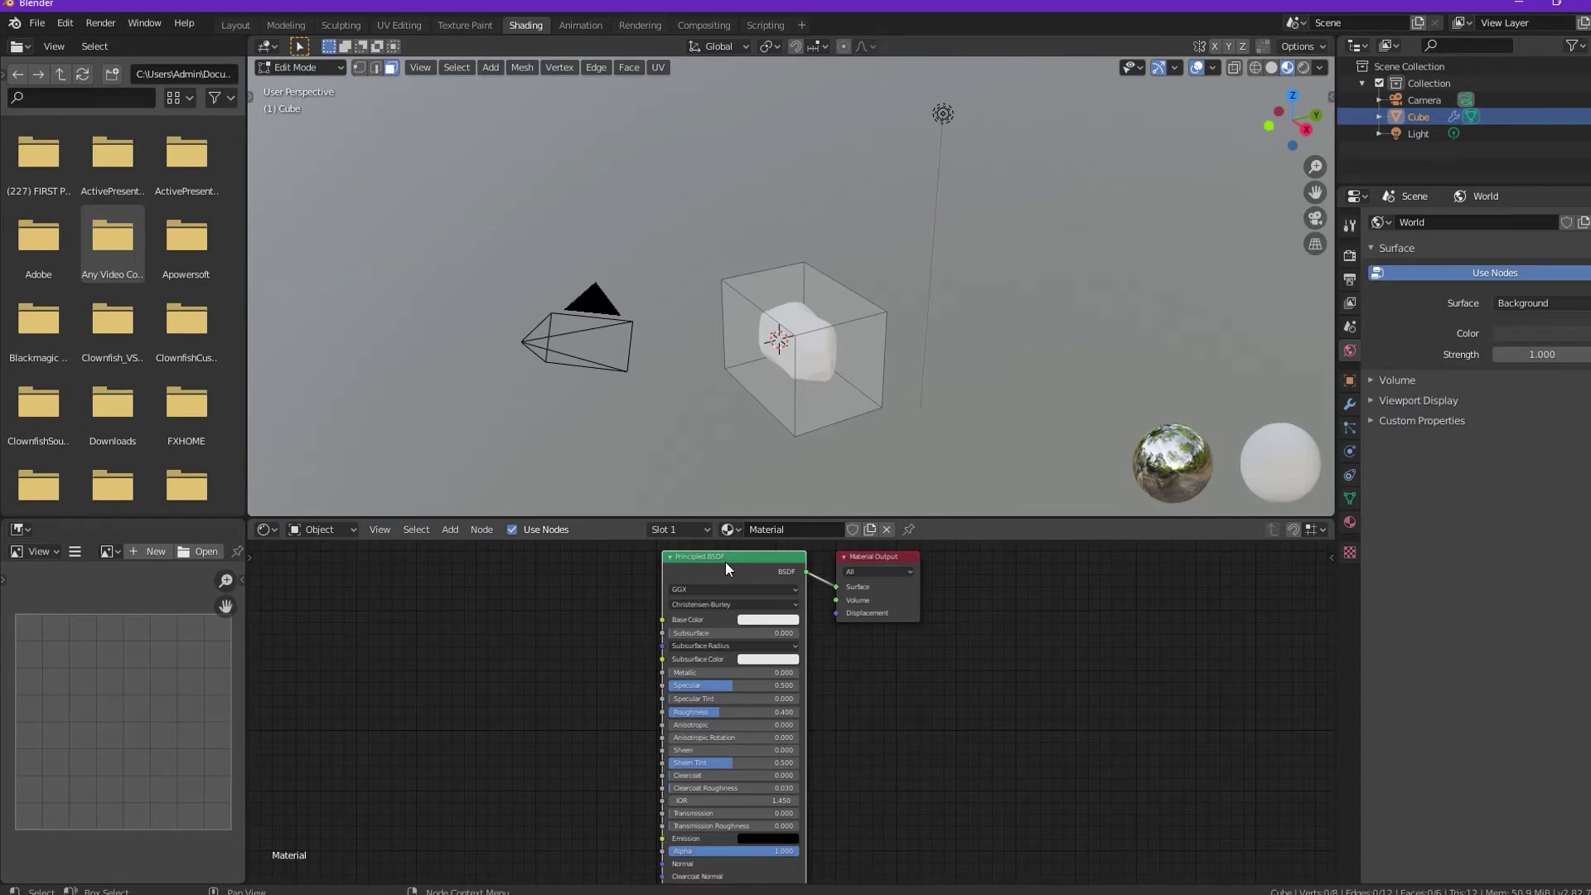
- Build the rock material from the Rock020 displacement, colour, occlusion, normal and roughness maps via Principled Texture Setup
key("ctrl+shift+t")
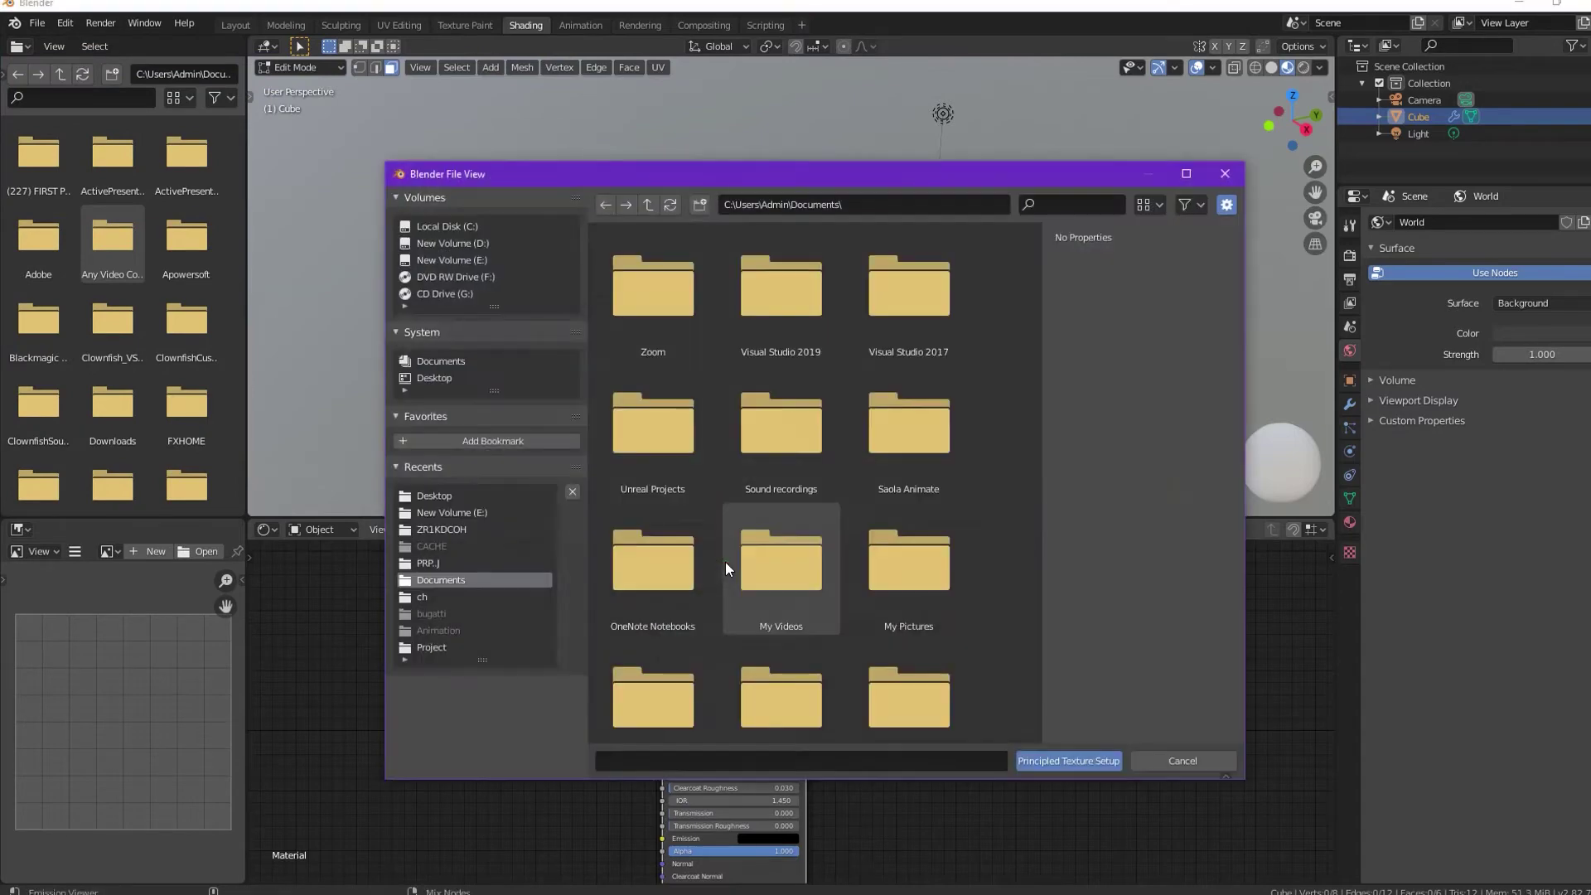
left_click(433, 382)
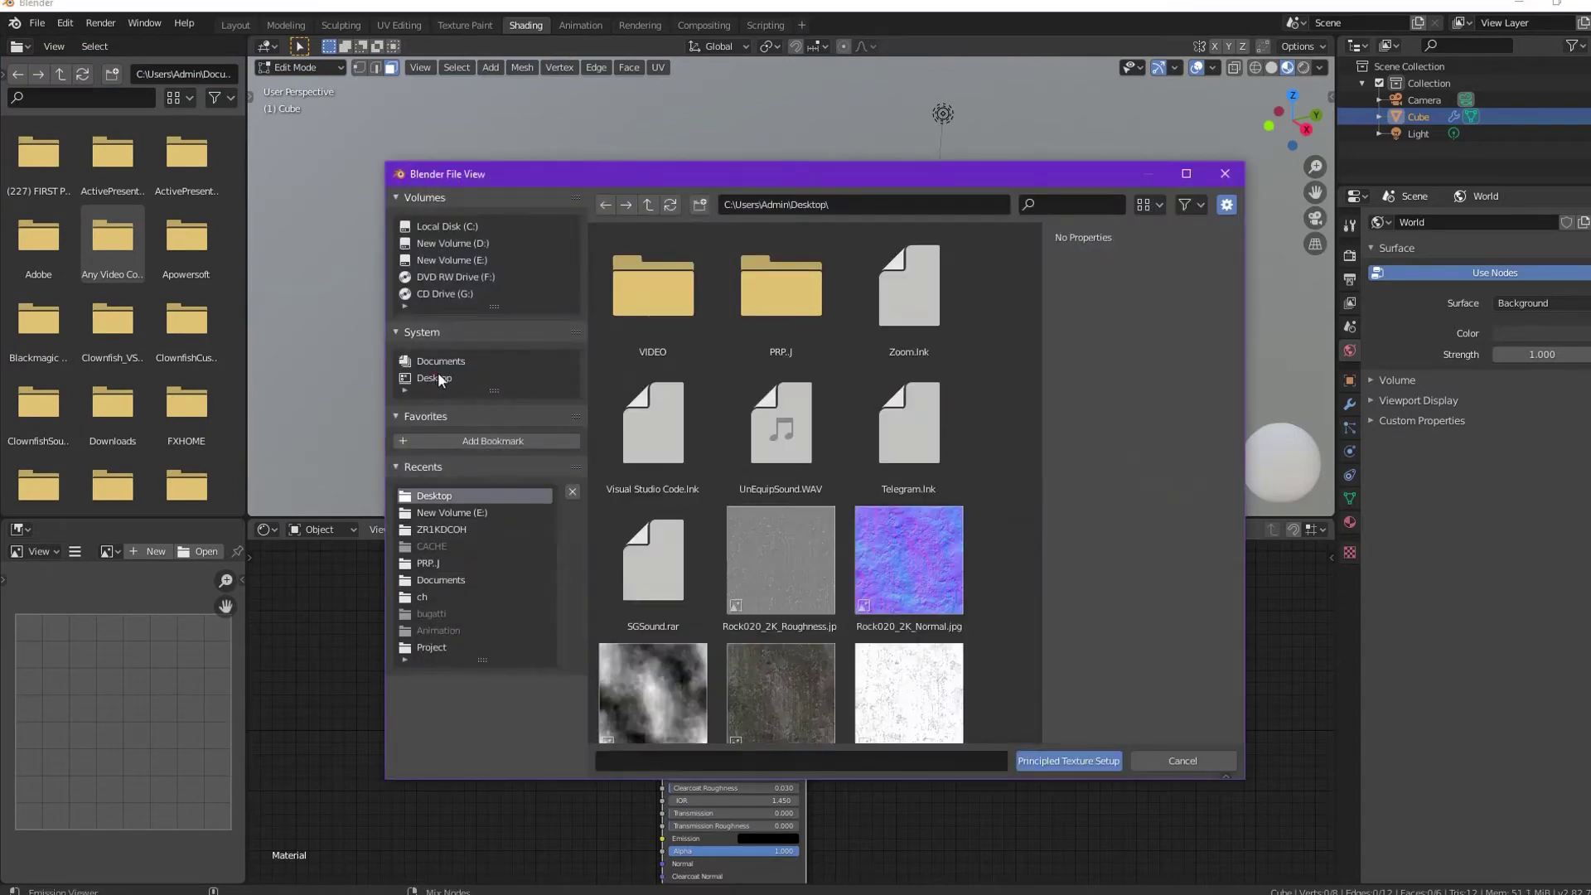
scroll(779, 547, "down", 3)
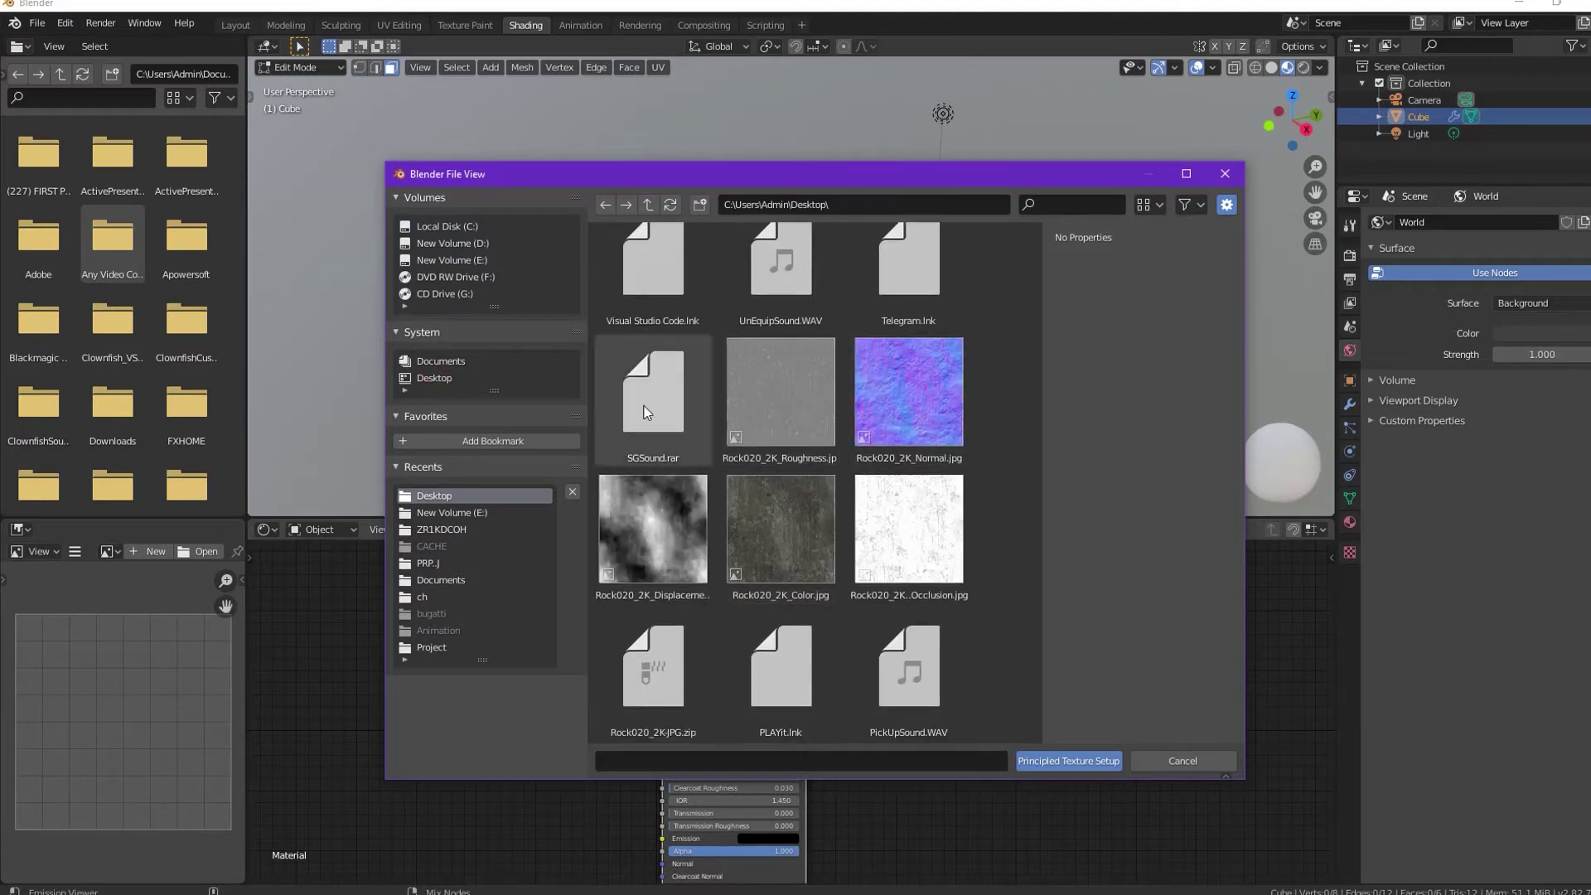
left_click(708, 525)
left_click(770, 531, "ctrl")
left_click(919, 534, "ctrl")
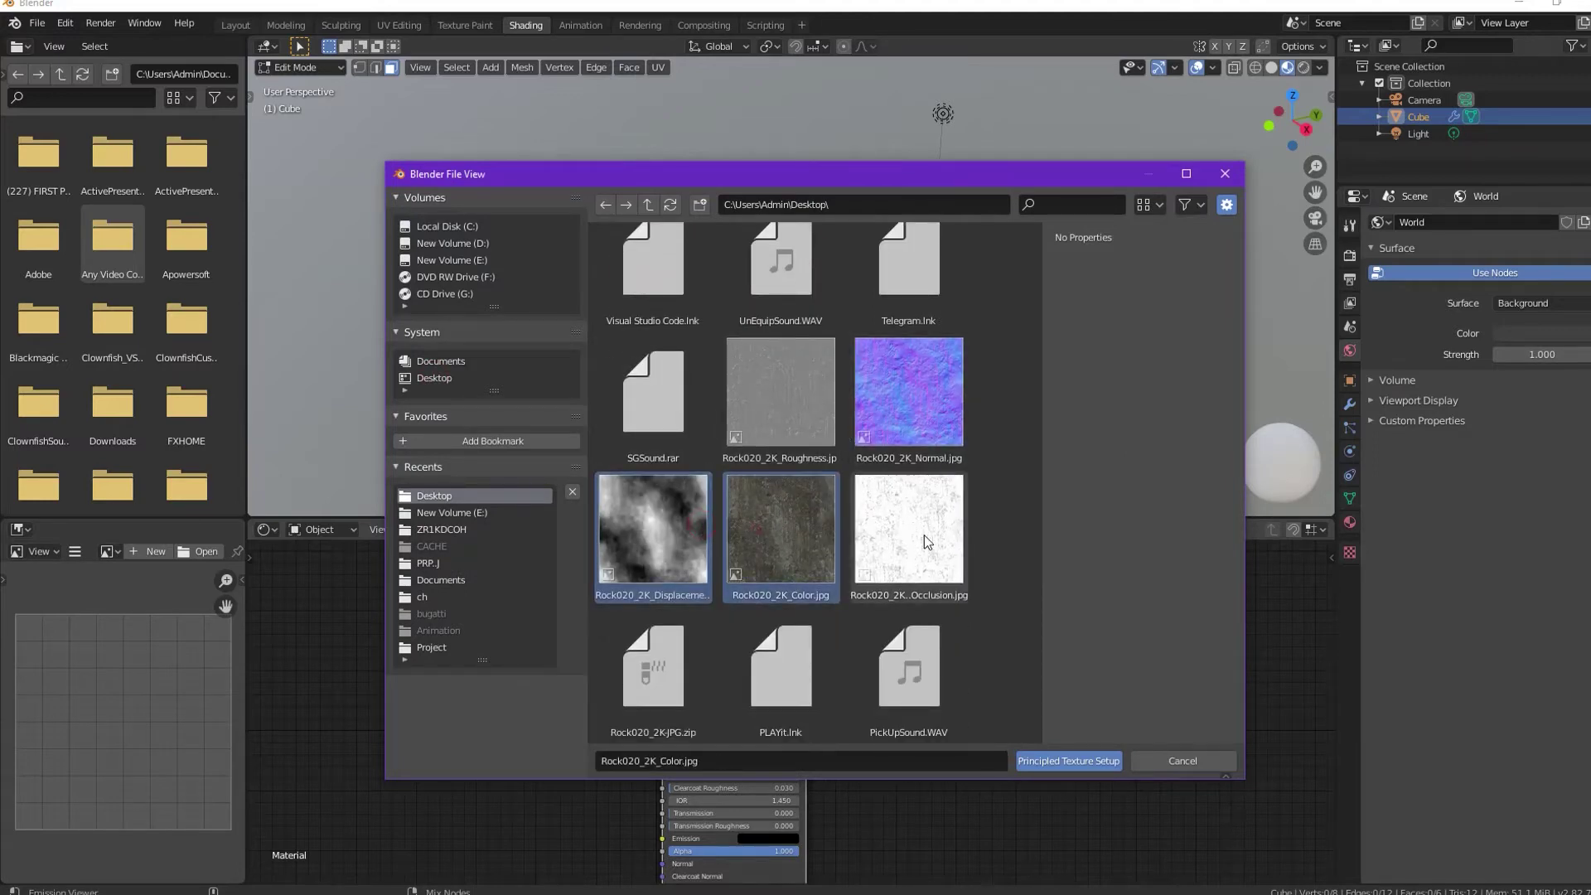
left_click(912, 406, "ctrl")
left_click(834, 409, "ctrl")
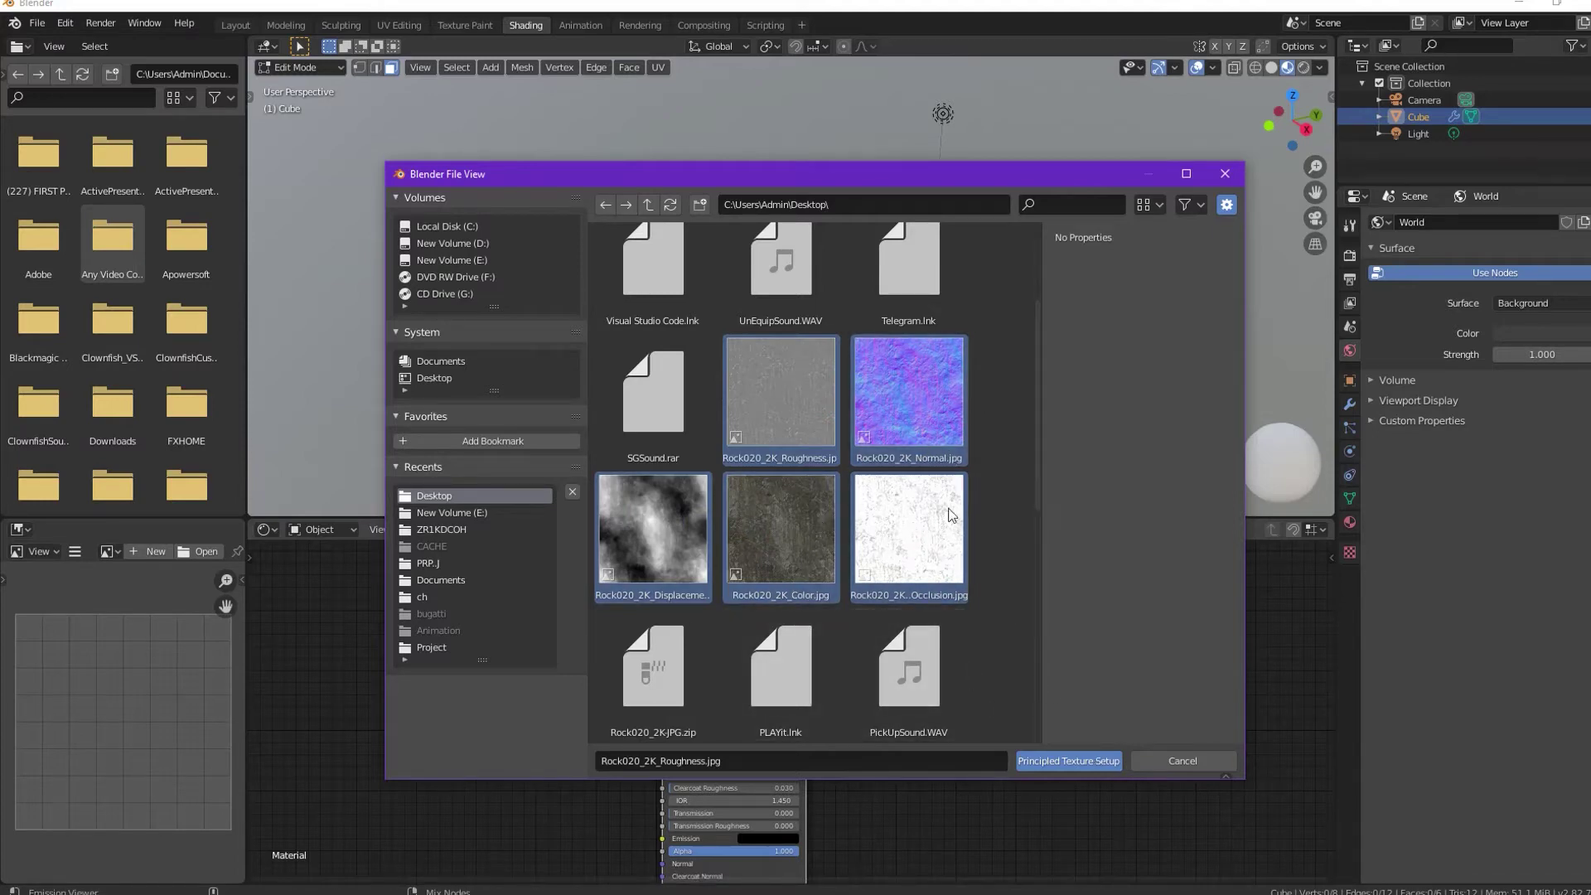
left_click(1060, 759)
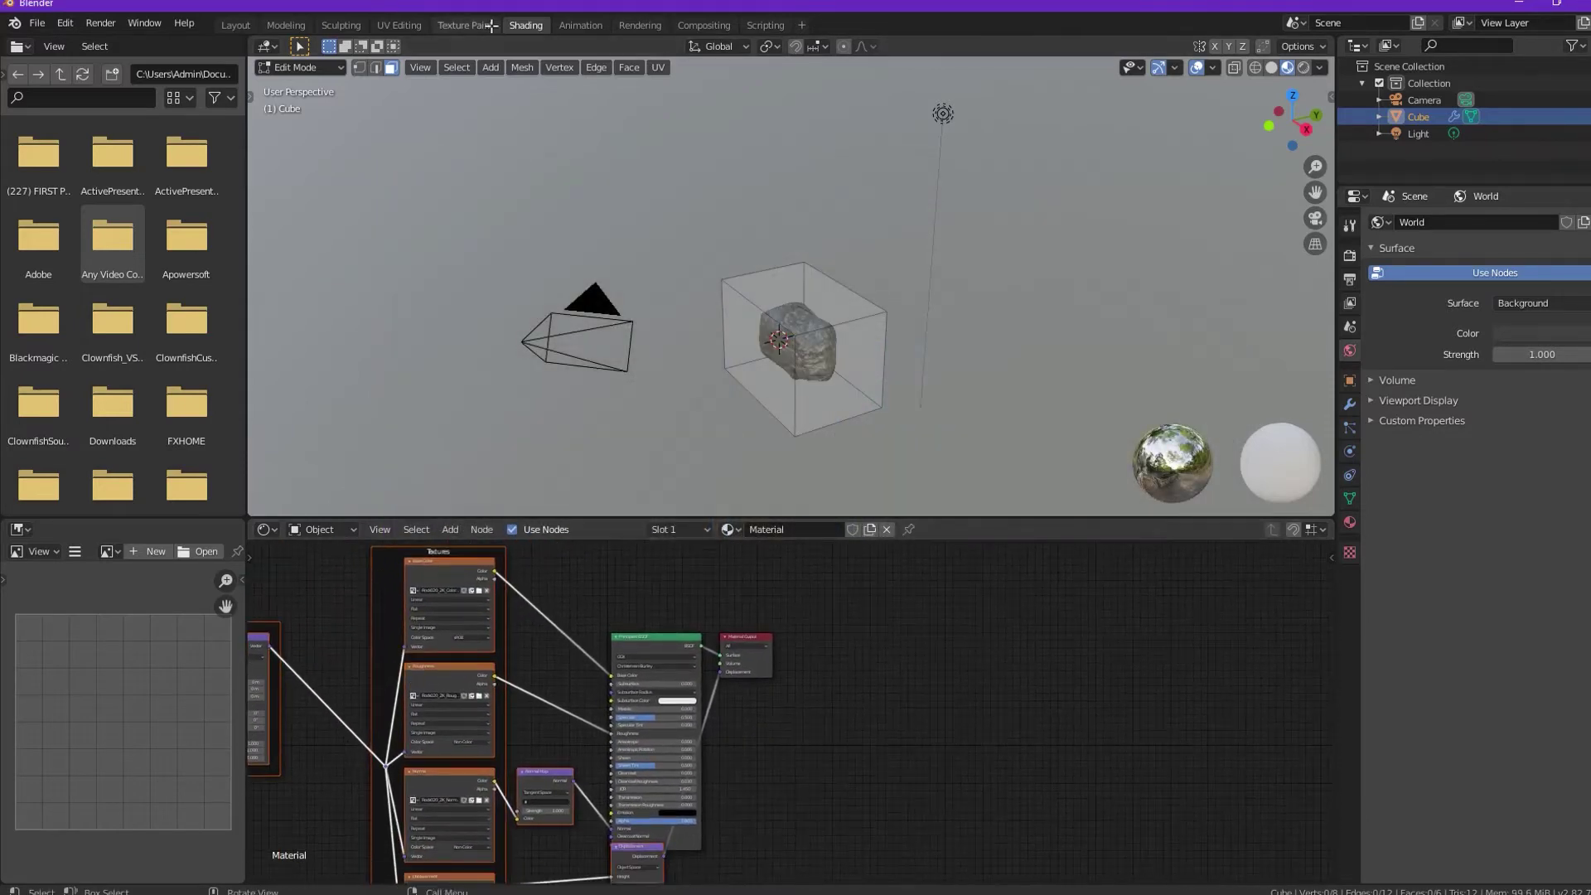
- Inspect the rock's material nodes in the Shading workspace
left_click(401, 26)
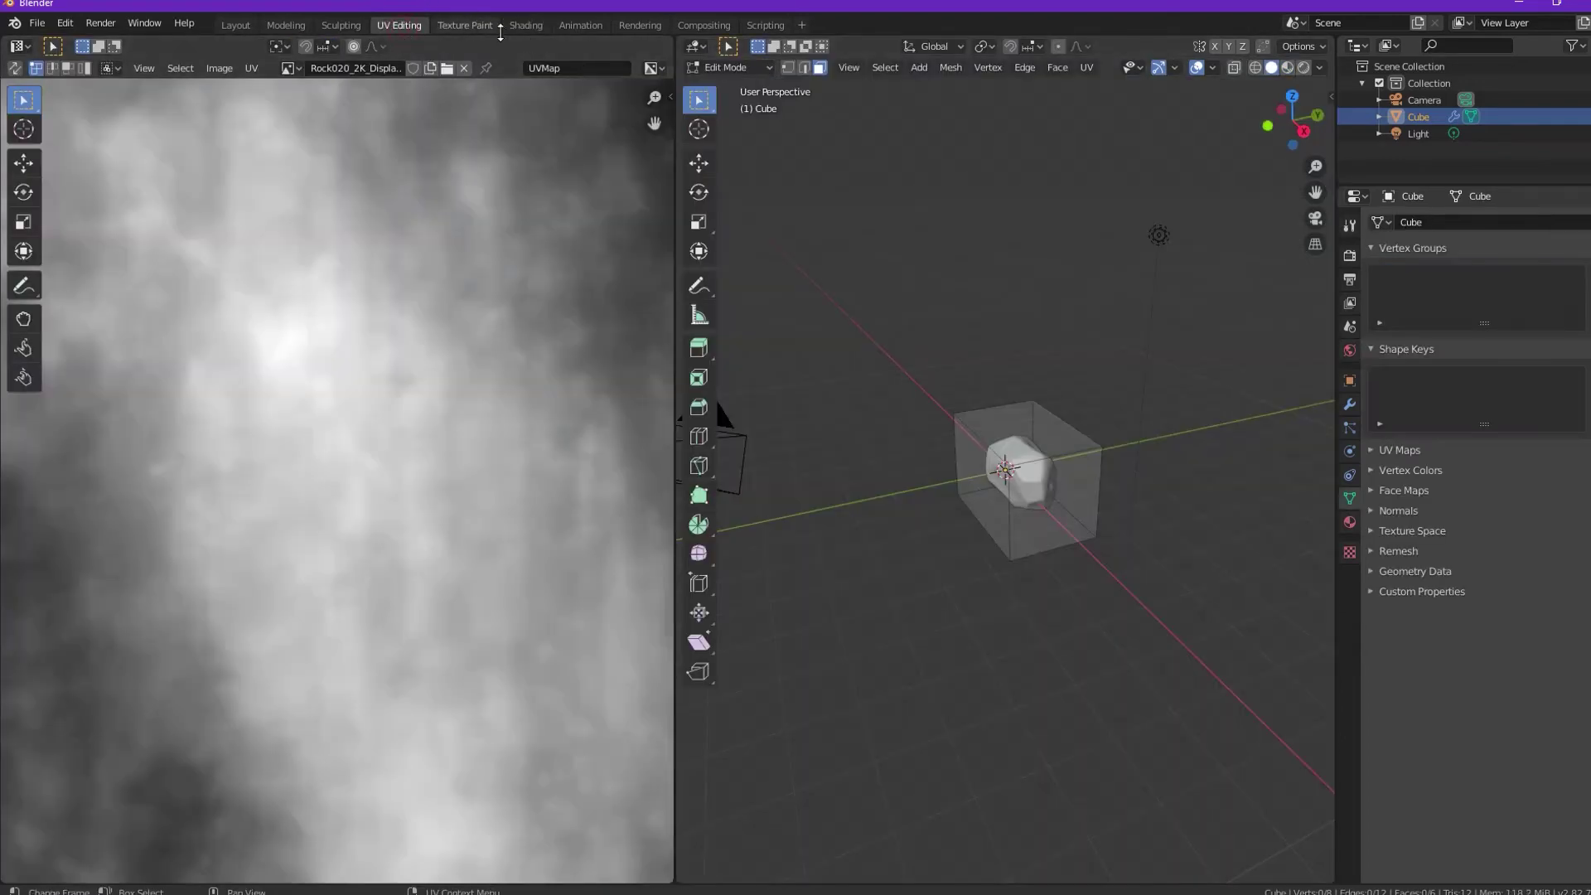
left_click(522, 25)
middle_click_drag(611, 579, 633, 531)
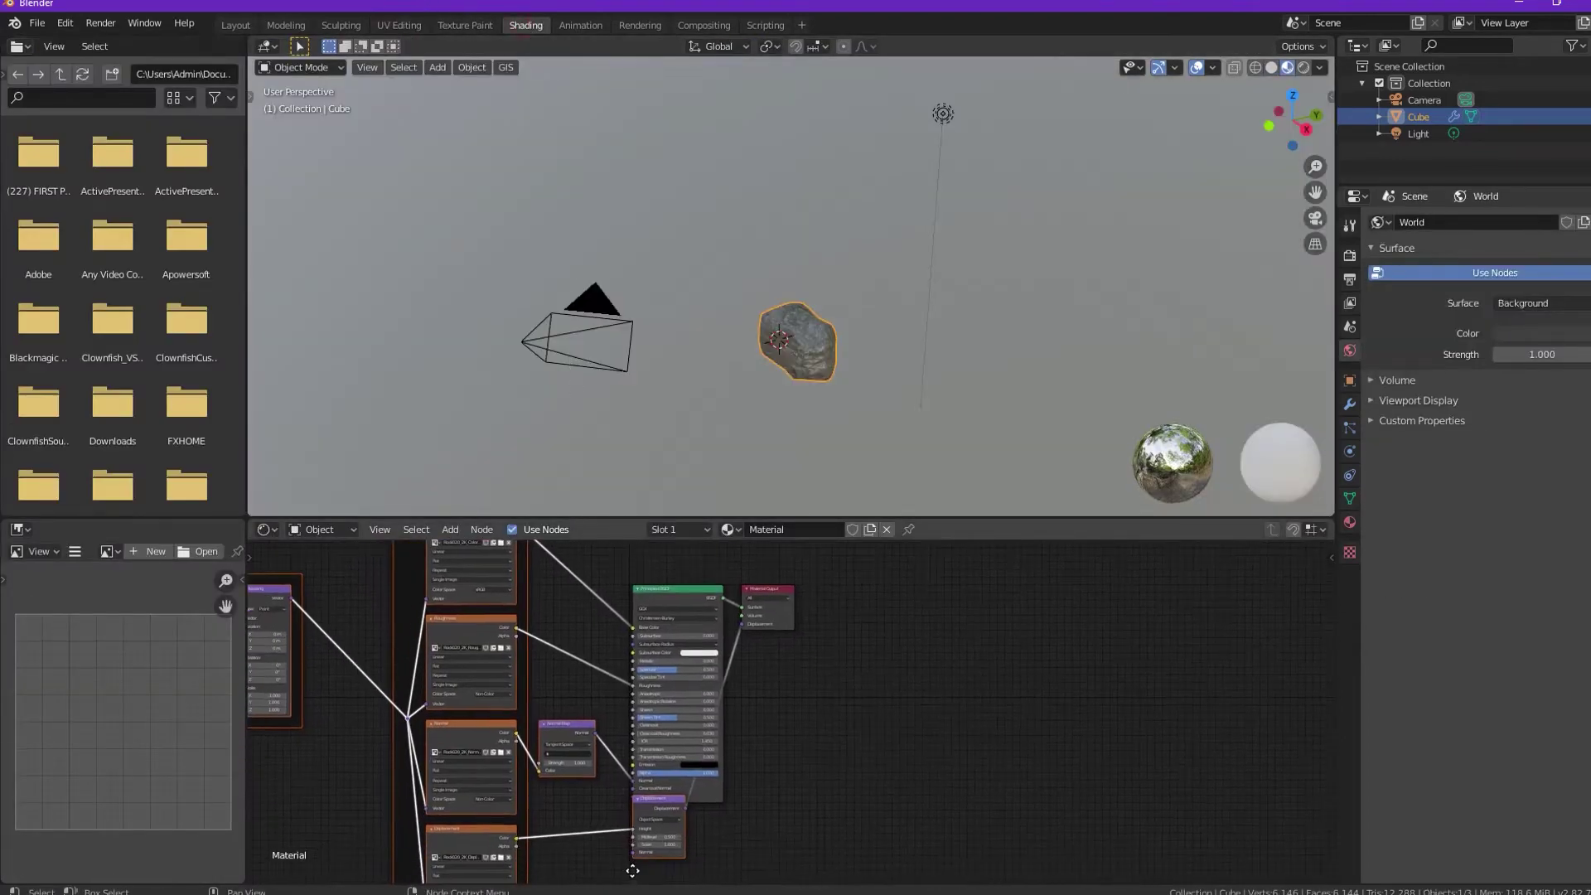
scroll(594, 642, "up", 2)
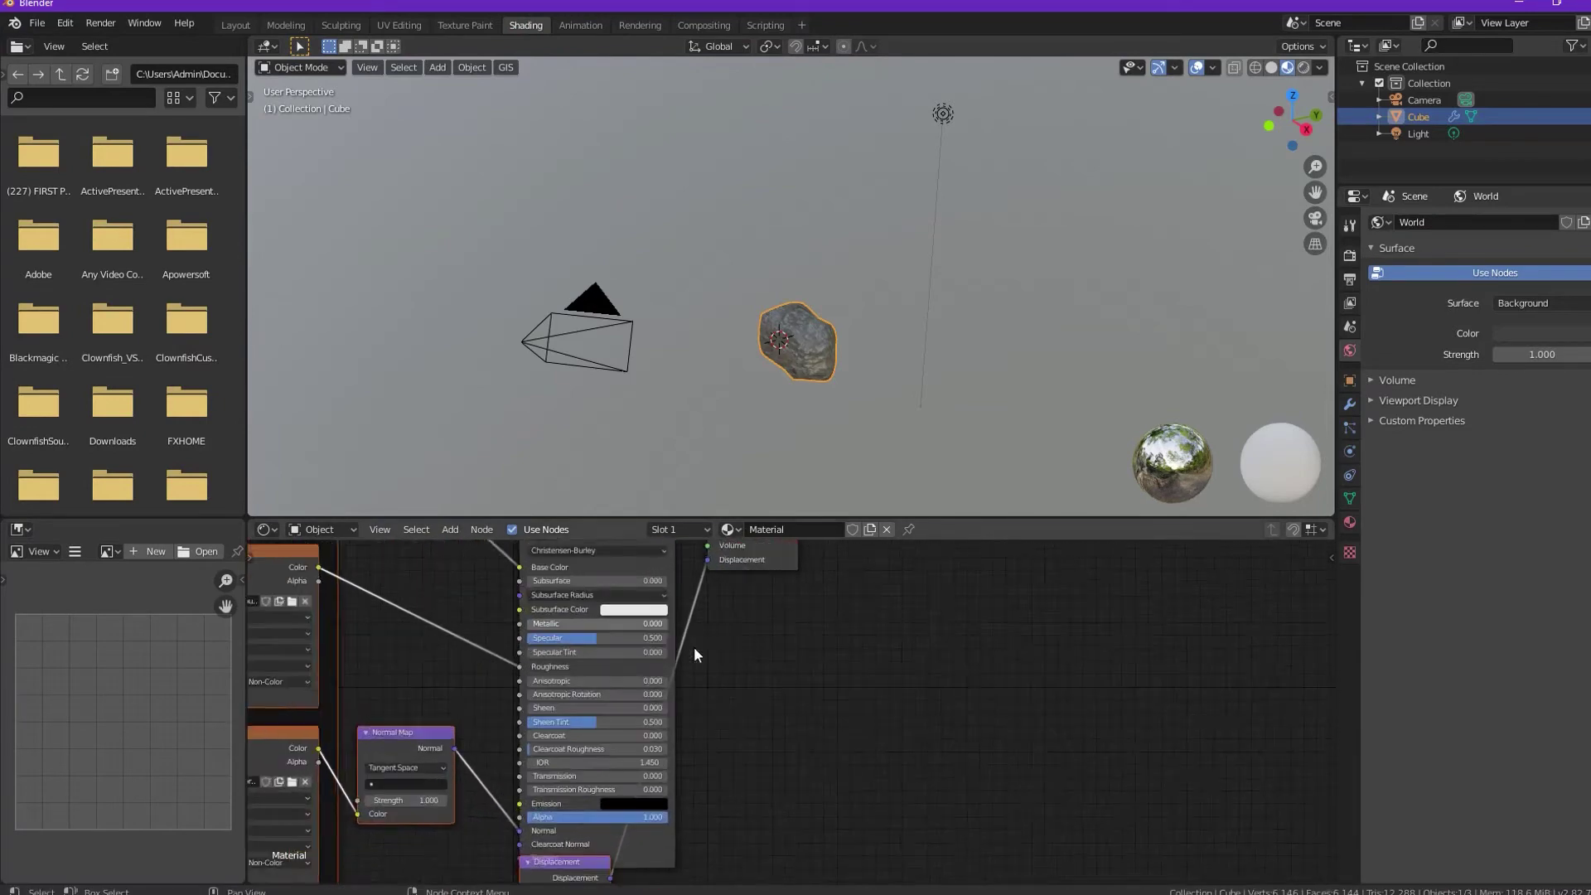
scroll(598, 621, "up", 2)
left_click(604, 602)
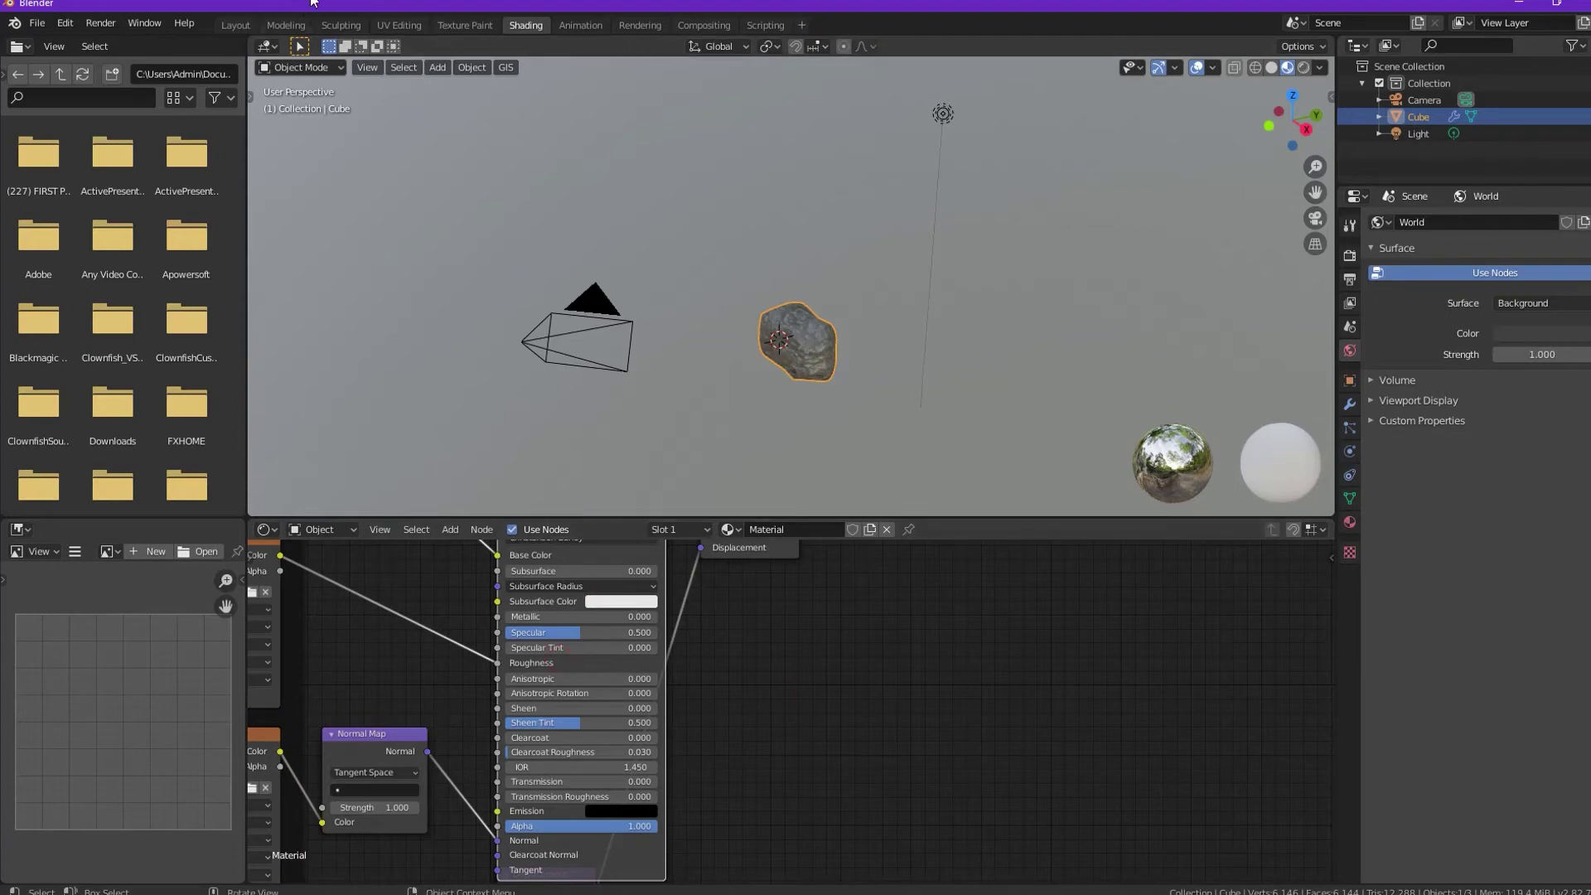
- Preview the rock with Rendered shading in Layout, orbiting around it, then enter Edit Mode
left_click(235, 25)
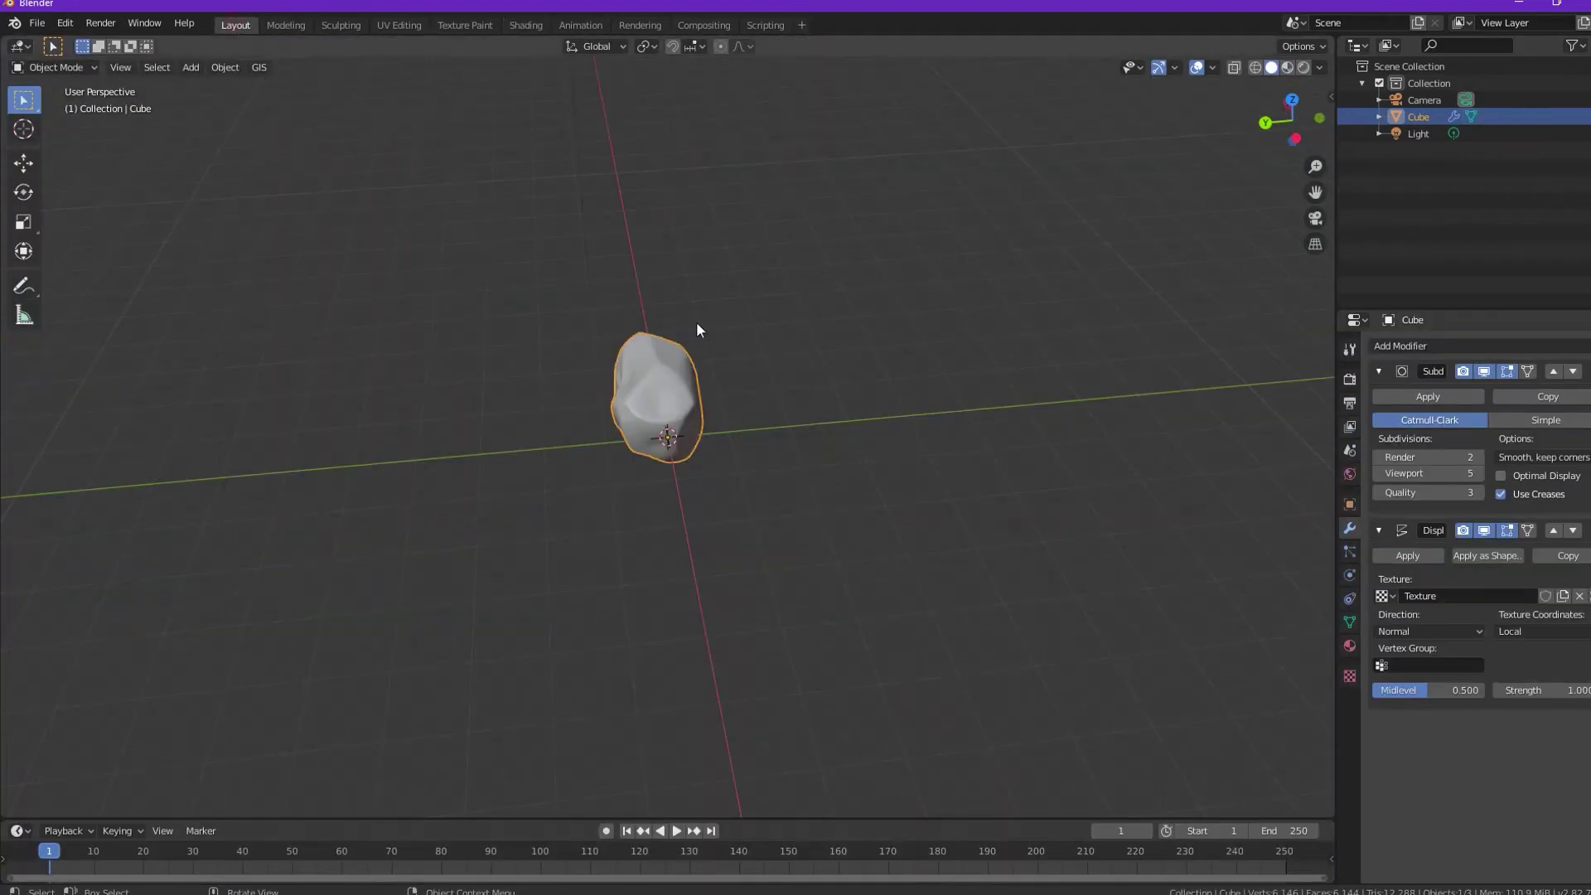
left_click(1303, 67)
mouse_move(674, 365)
middle_mouse_down()
mouse_move(694, 347)
mouse_move(326, 287)
mouse_move(87, 292)
mouse_move(245, 344)
middle_mouse_up()
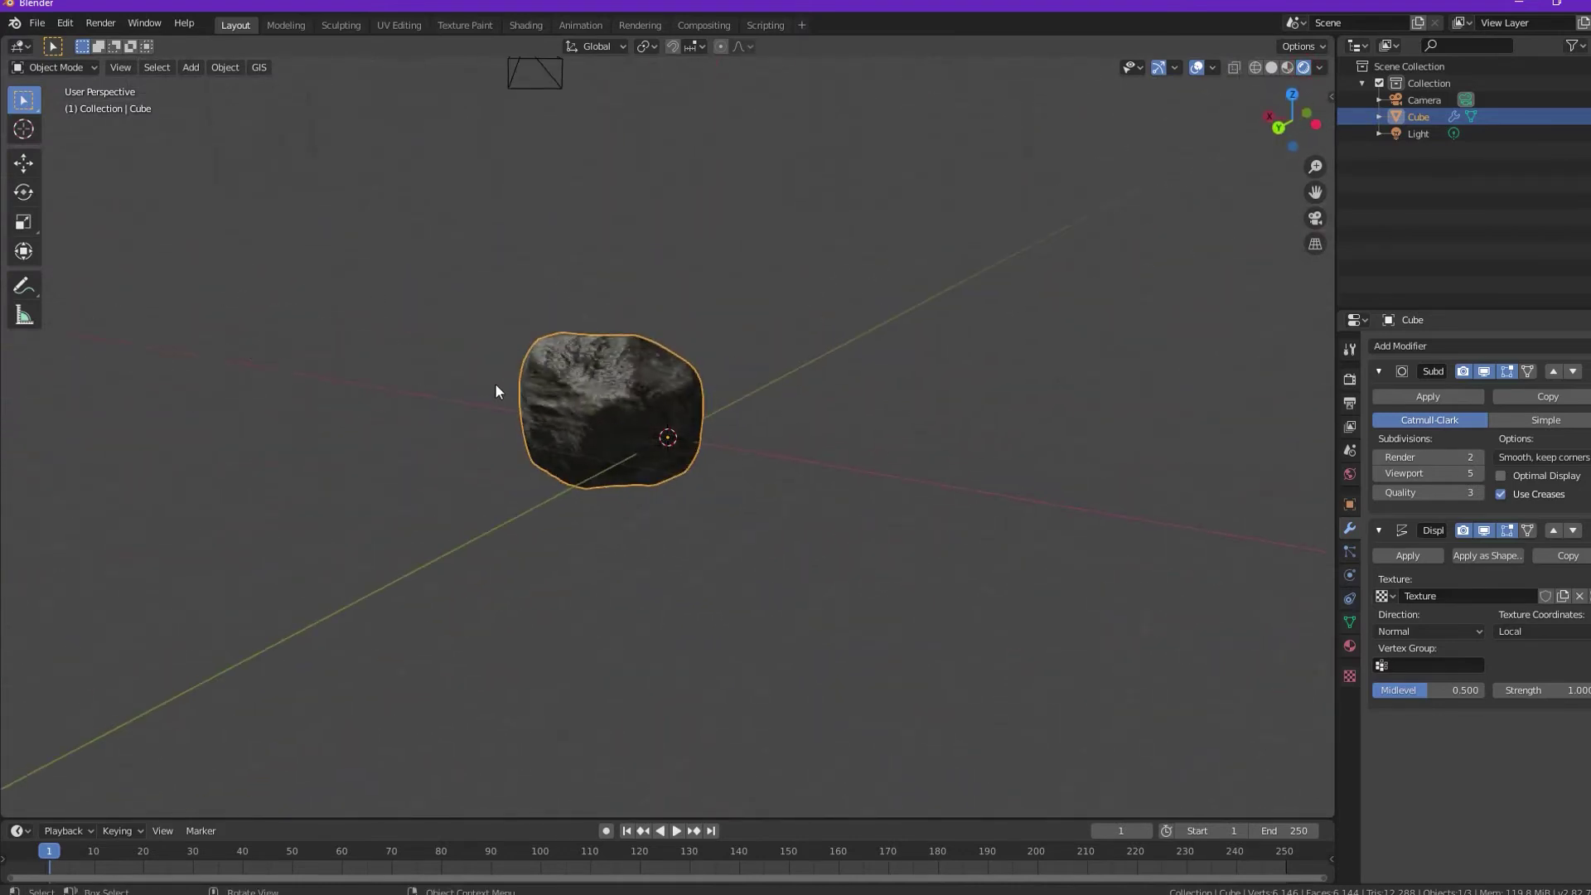
mouse_move(495, 389)
middle_mouse_down()
mouse_move(589, 462)
mouse_move(831, 398)
mouse_move(945, 416)
mouse_move(792, 449)
middle_mouse_up()
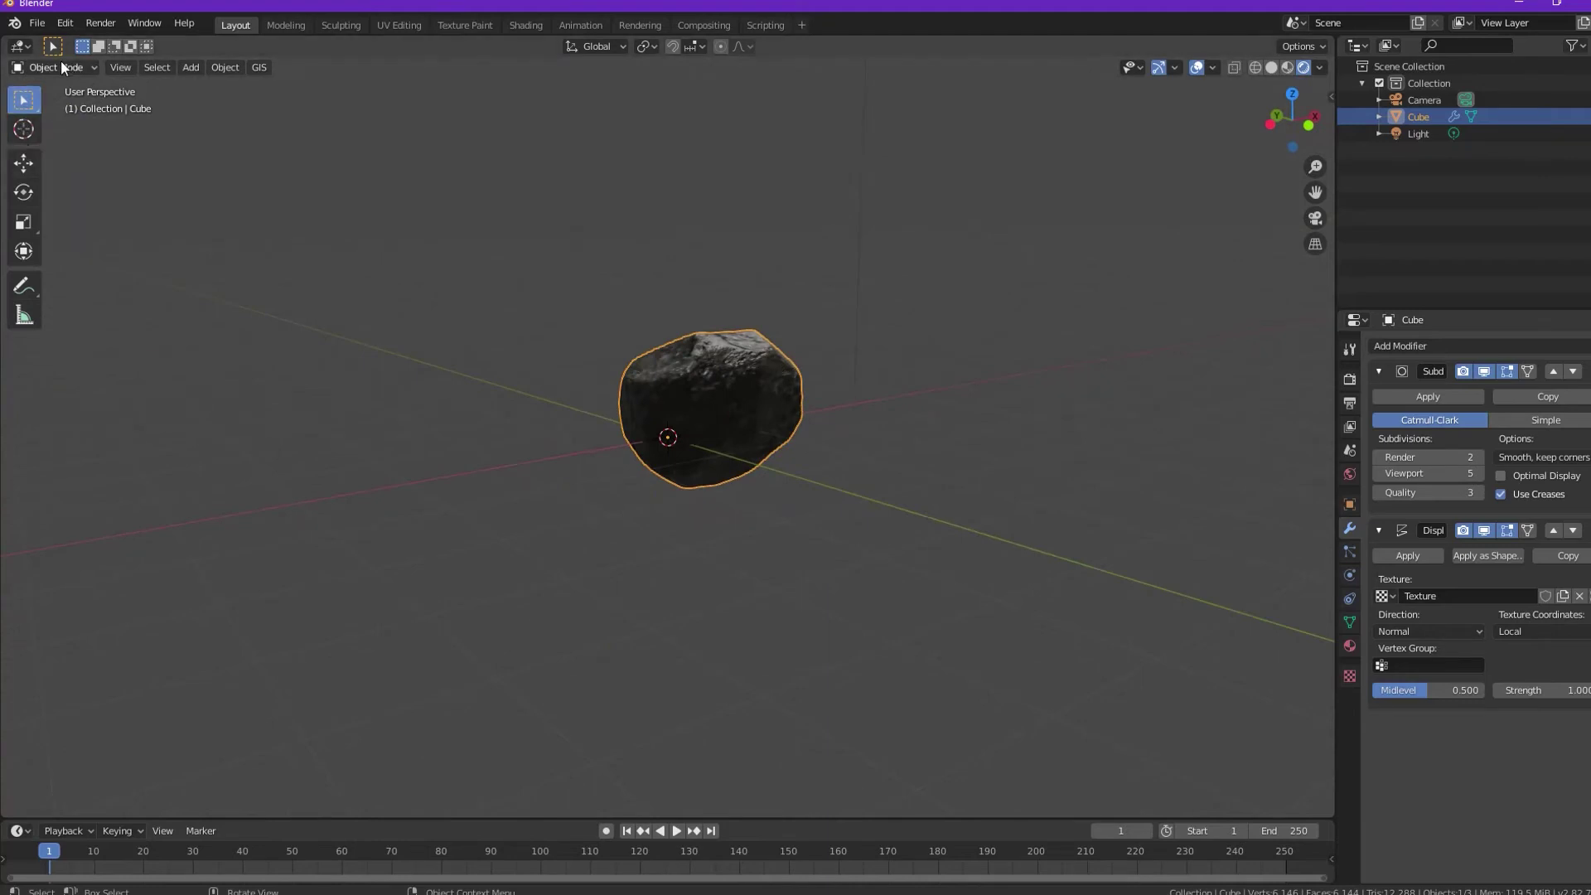
key("Tab")
- Push the cage's front face outward and add horizontal and vertical loop cuts
left_click(816, 469)
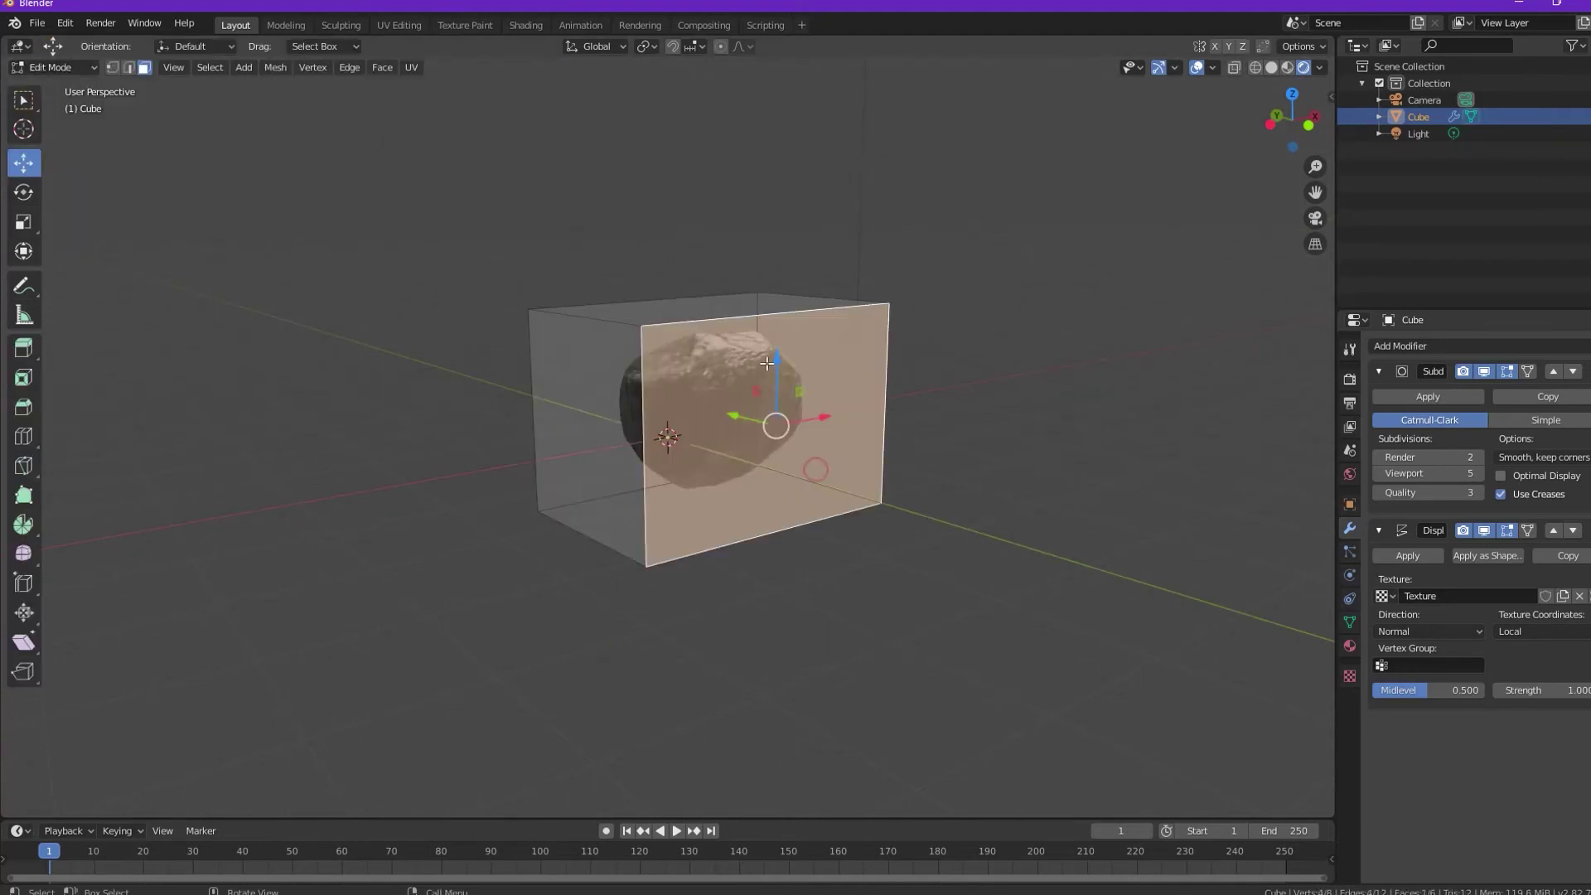
left_click_drag(733, 414, 763, 422)
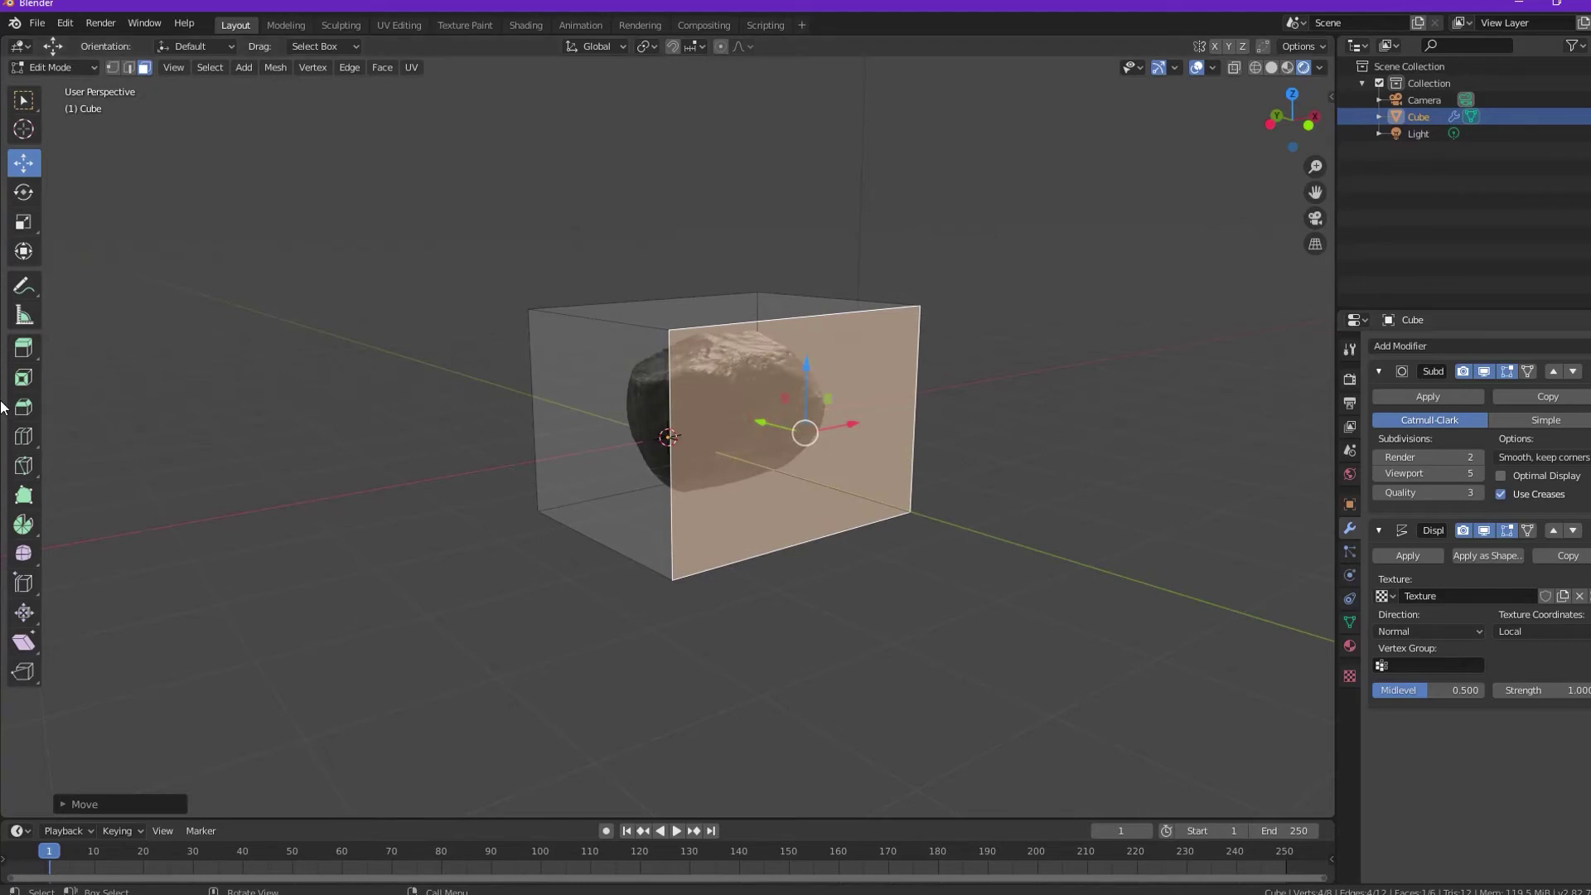
left_click(23, 436)
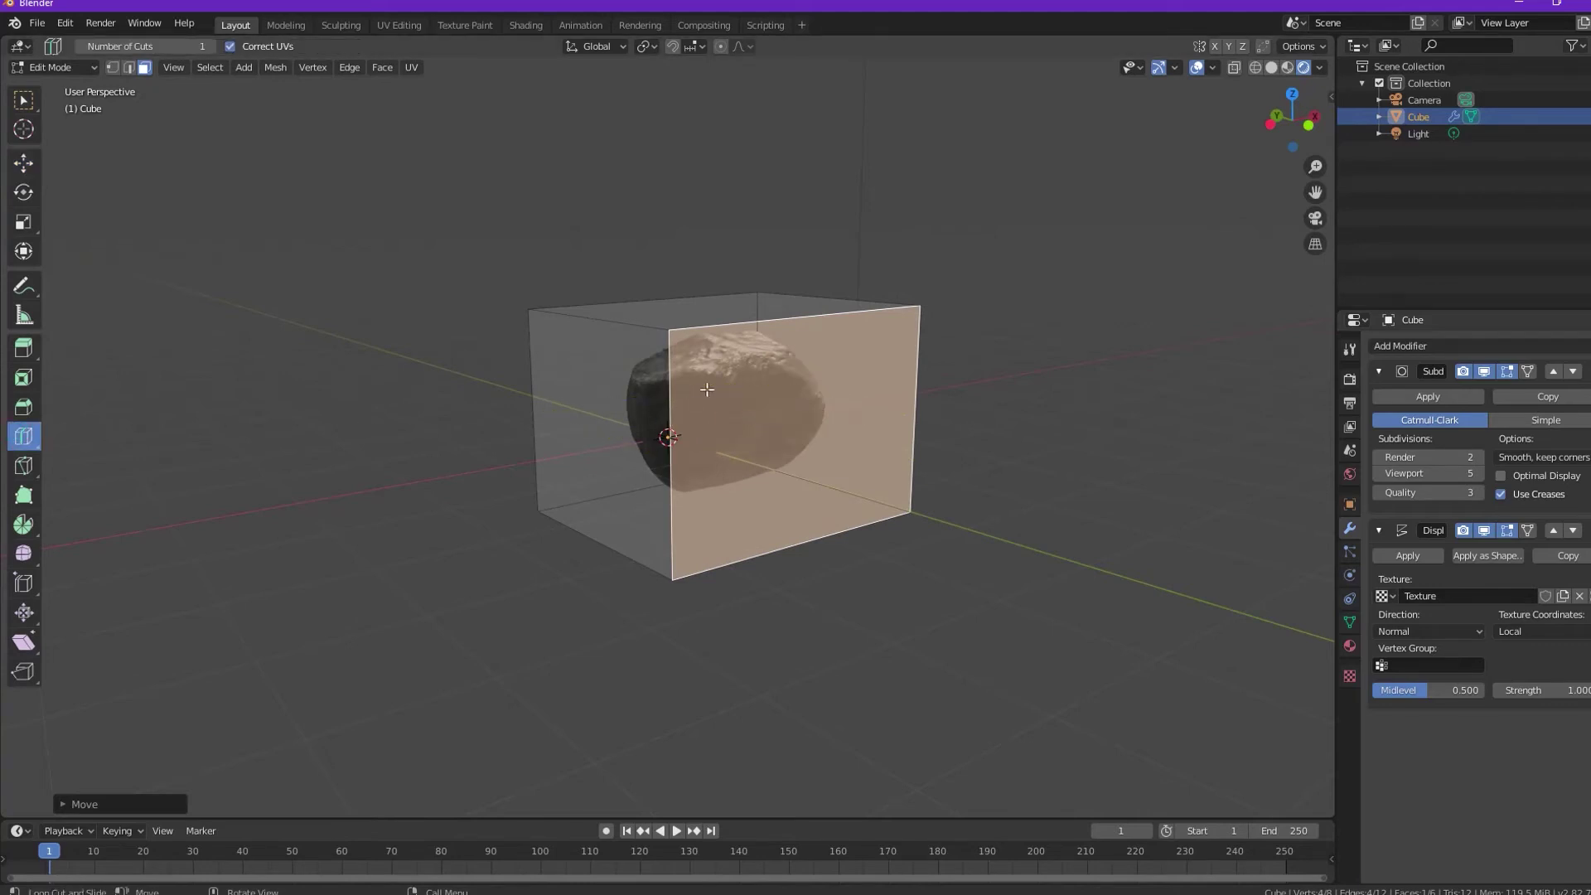
left_click(681, 410)
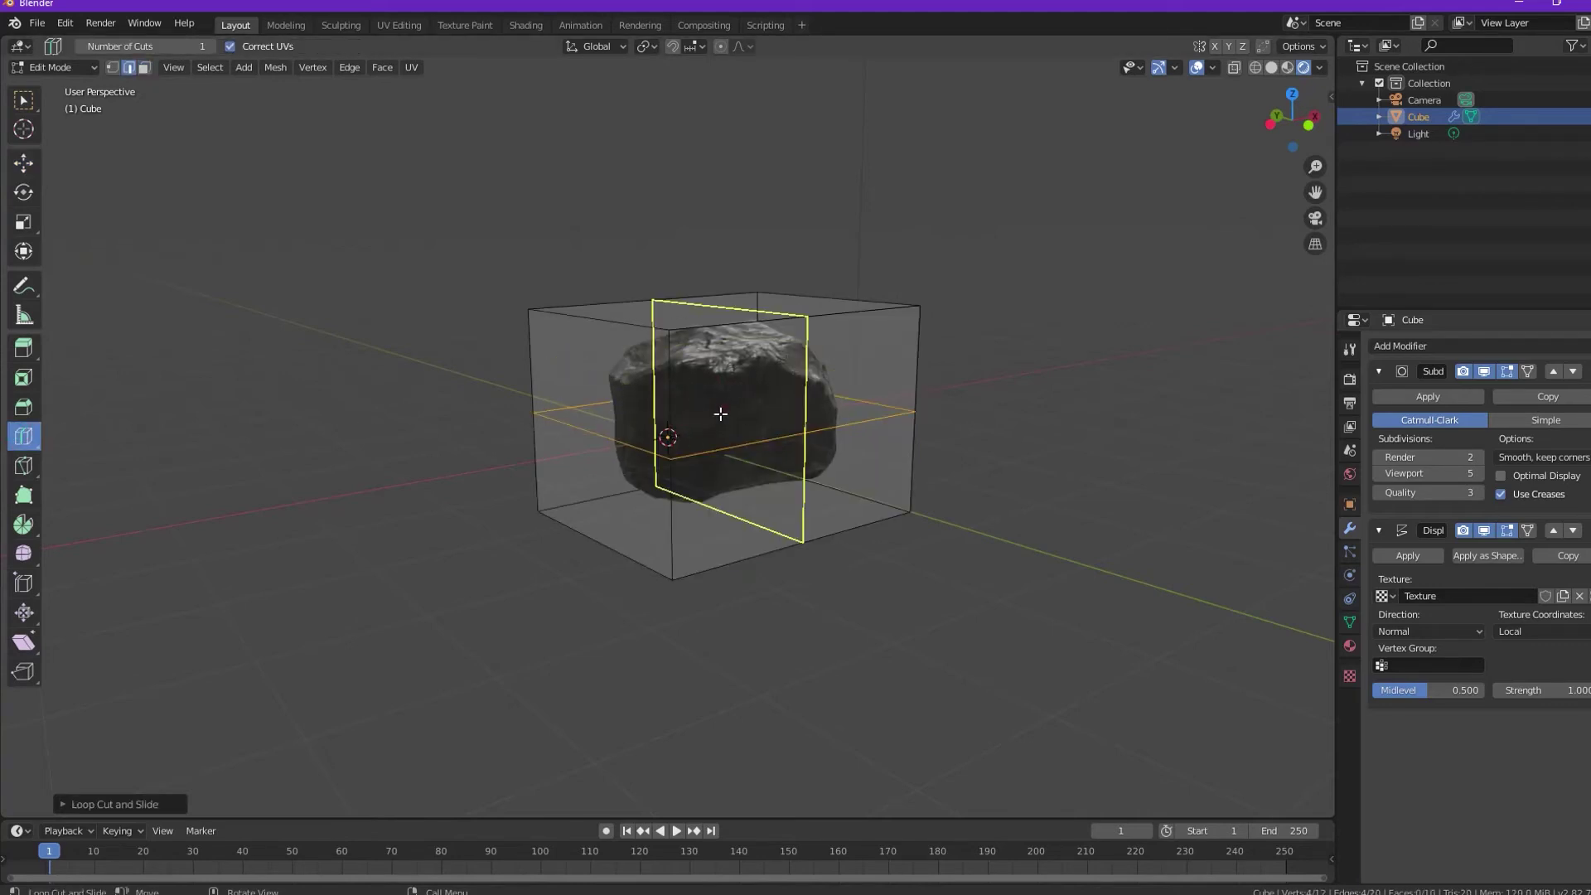
left_click(753, 413)
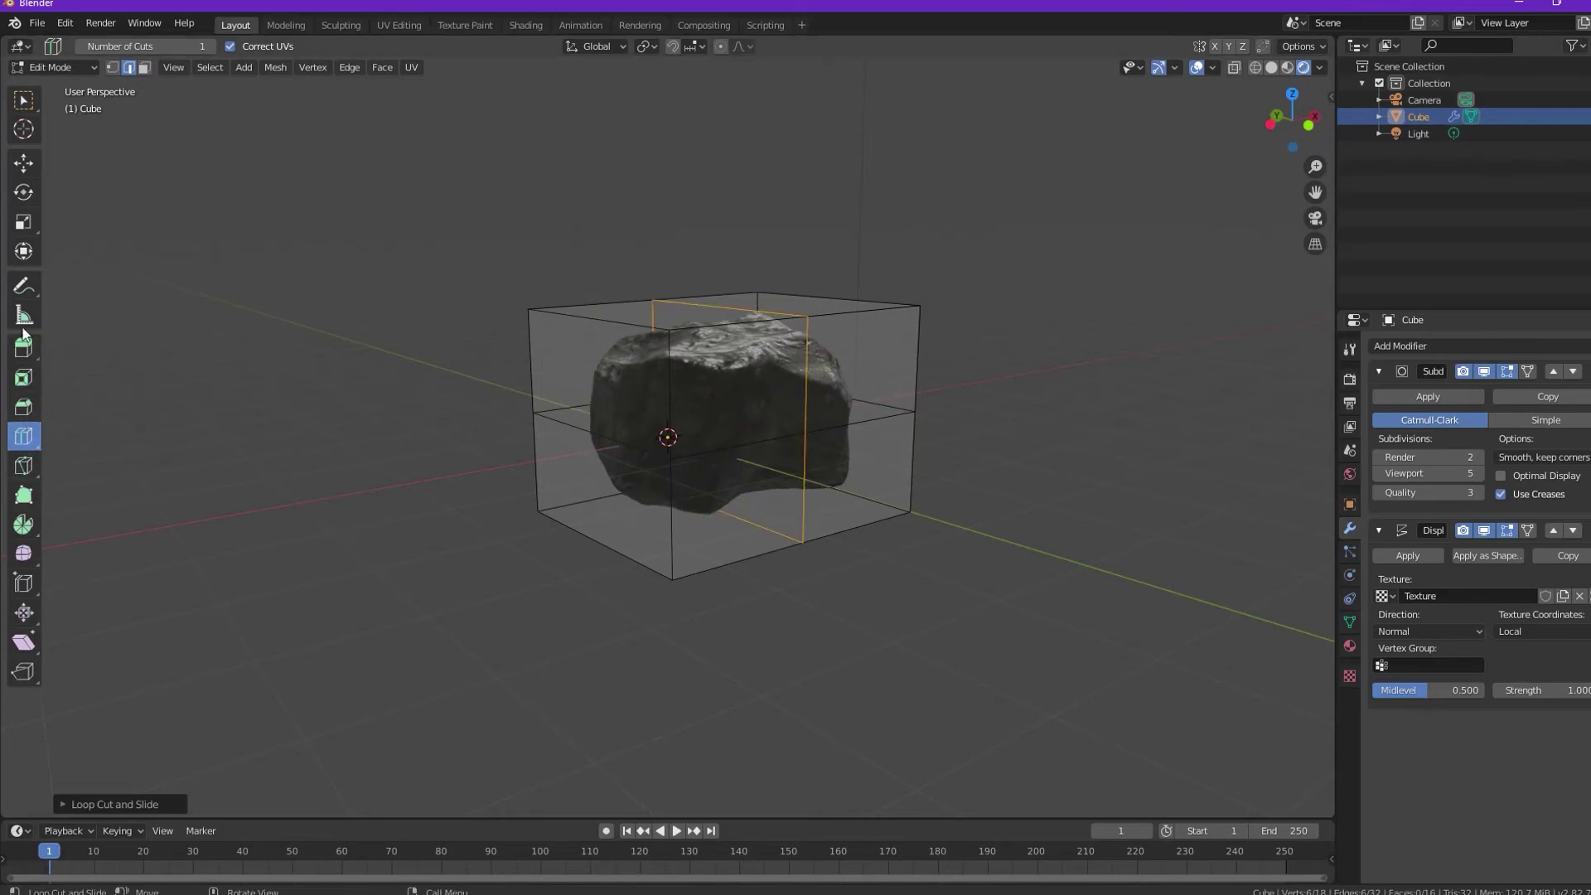
- Raise the top face and pull the lower-left front face outward to enlarge the rock
left_click(23, 166)
left_click(604, 305)
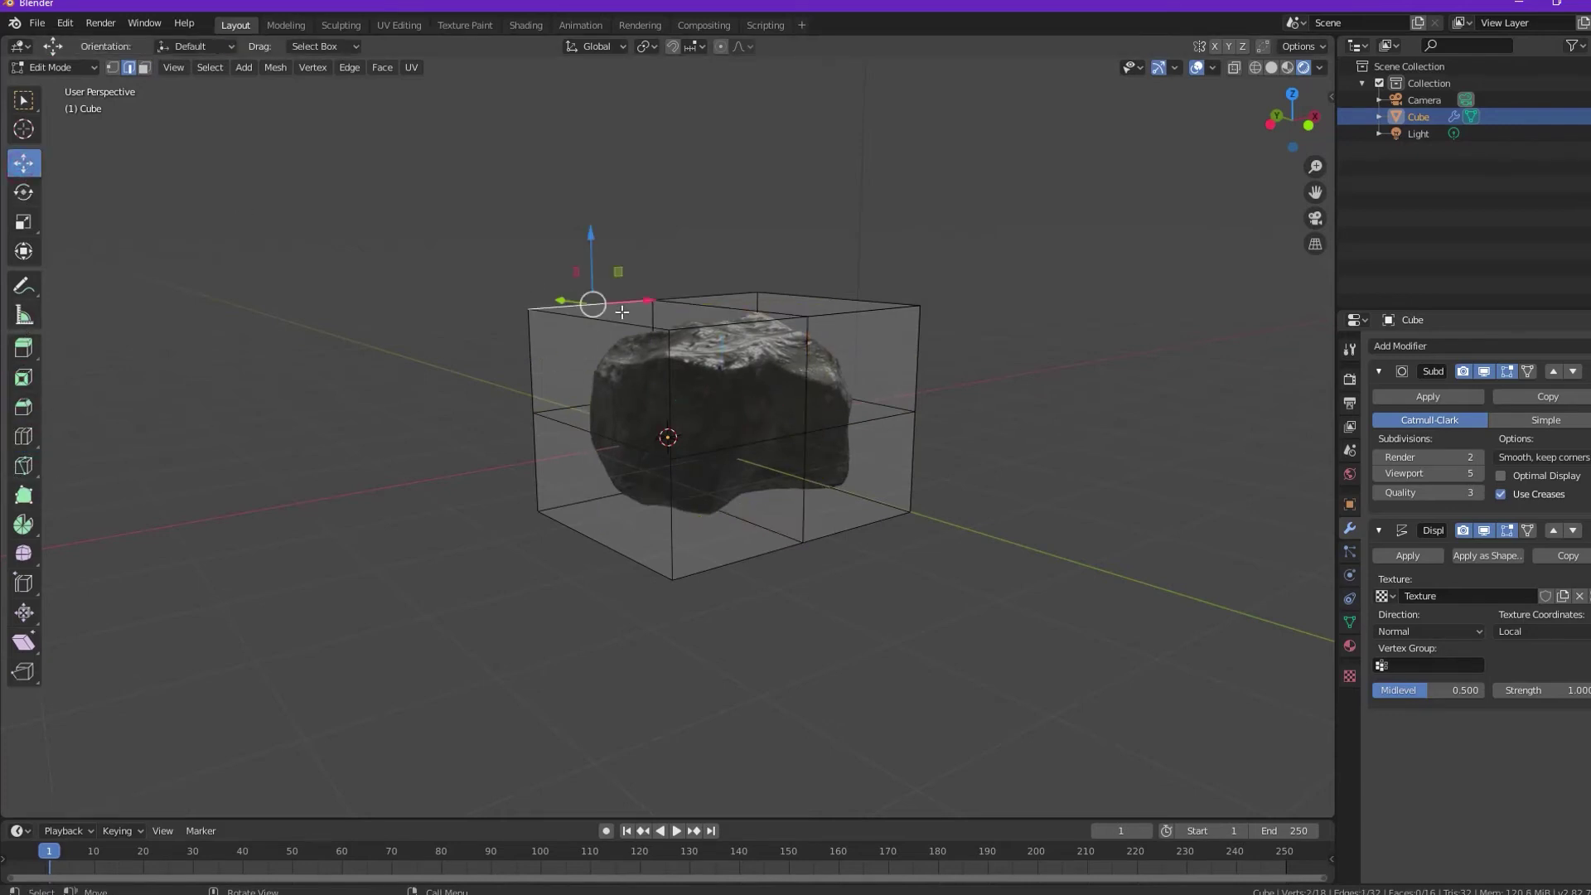
left_click(144, 67)
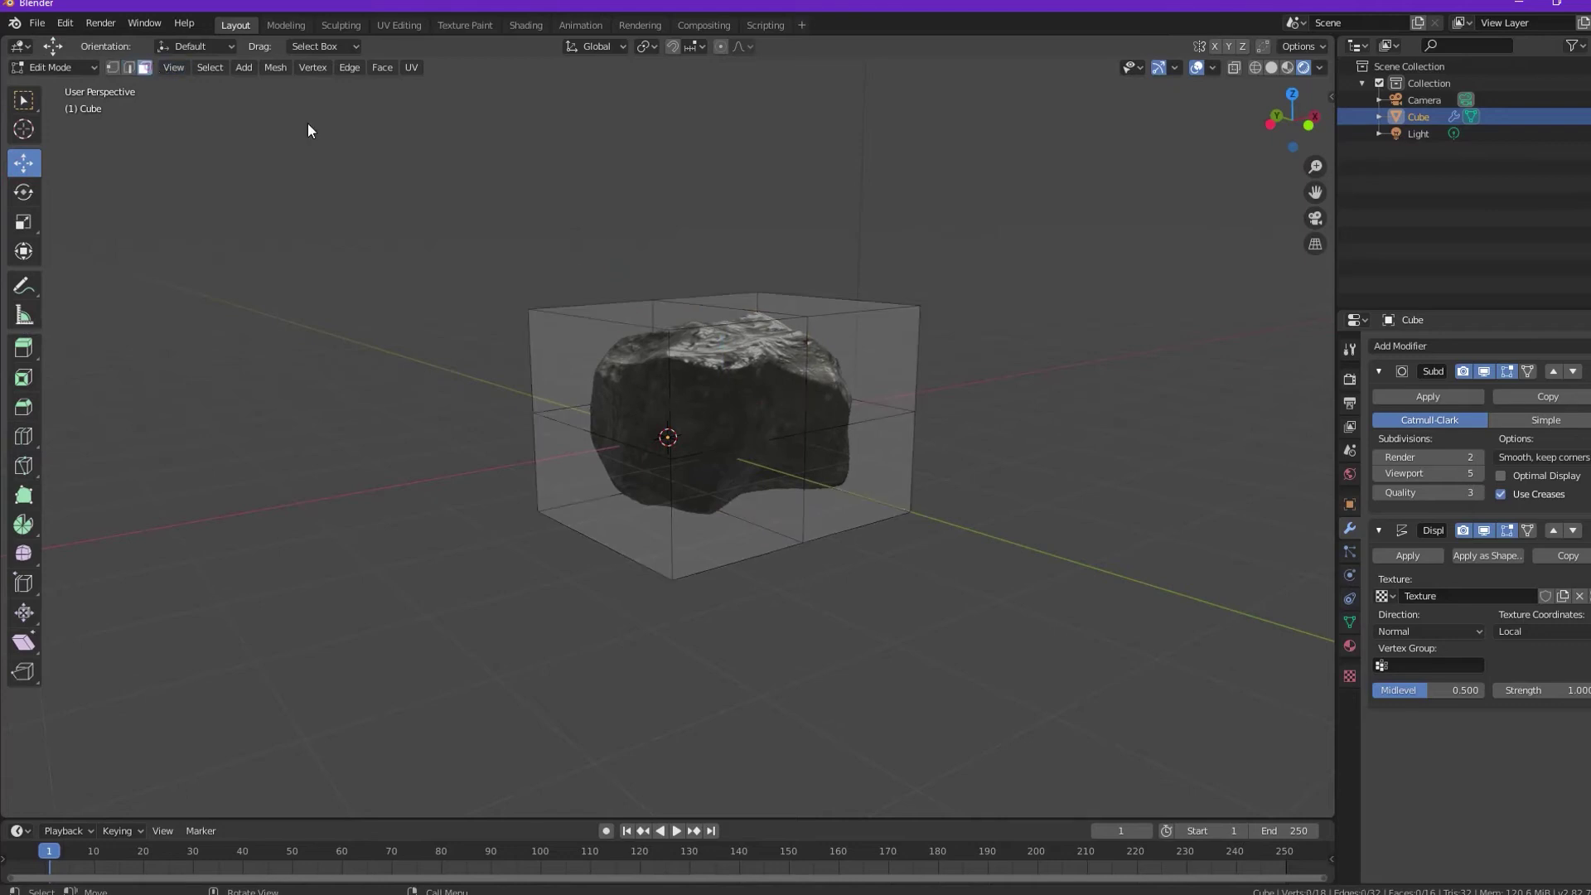
left_click(680, 329)
left_click_drag(658, 242, 661, 142)
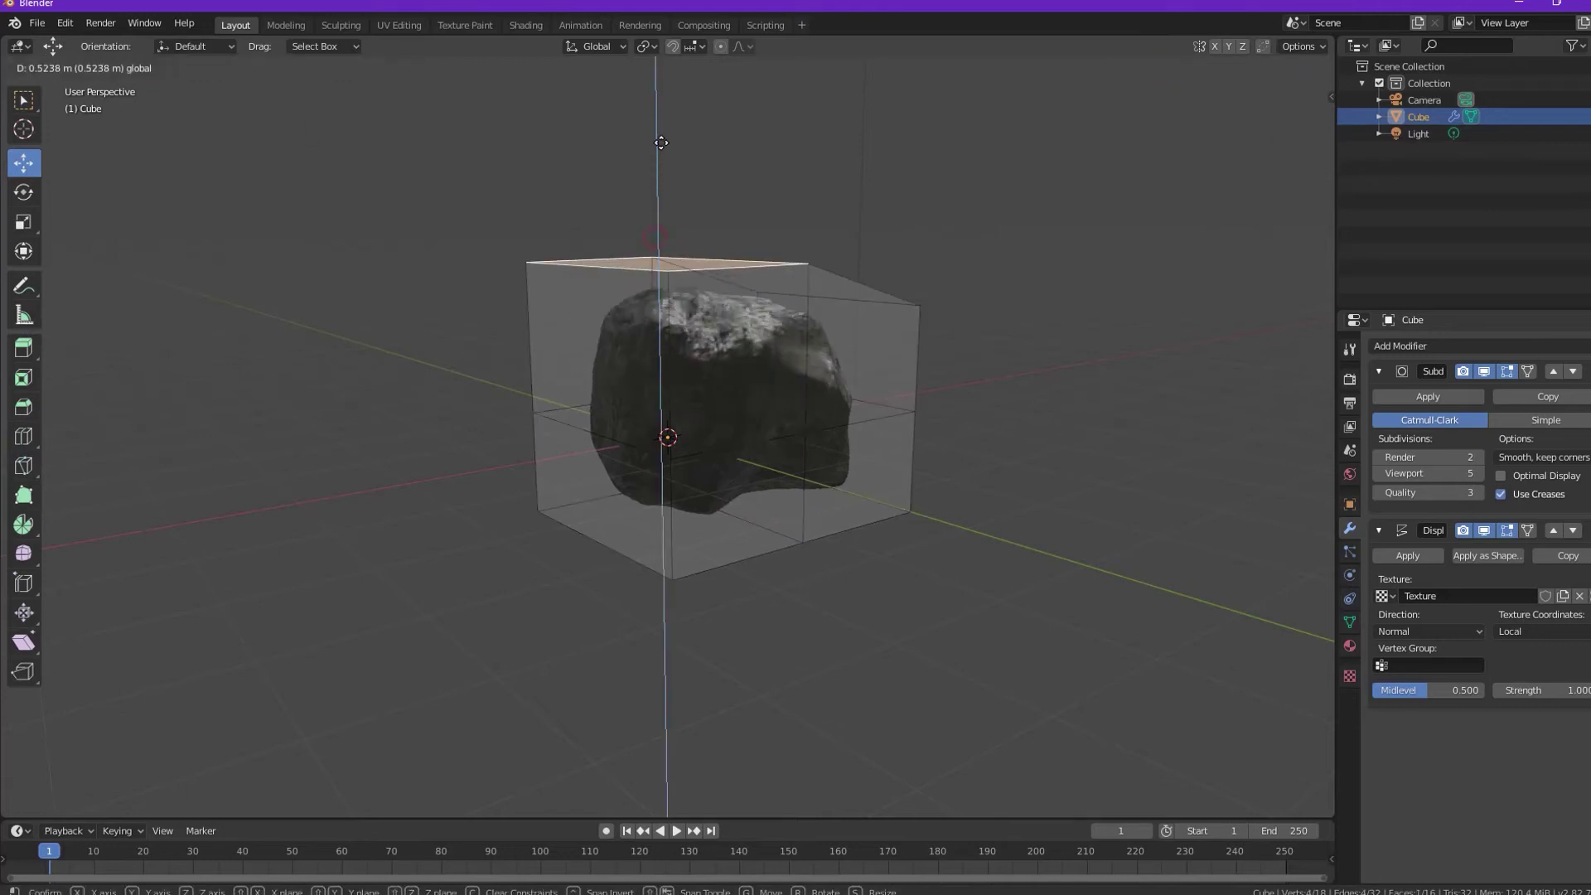
left_click(640, 457)
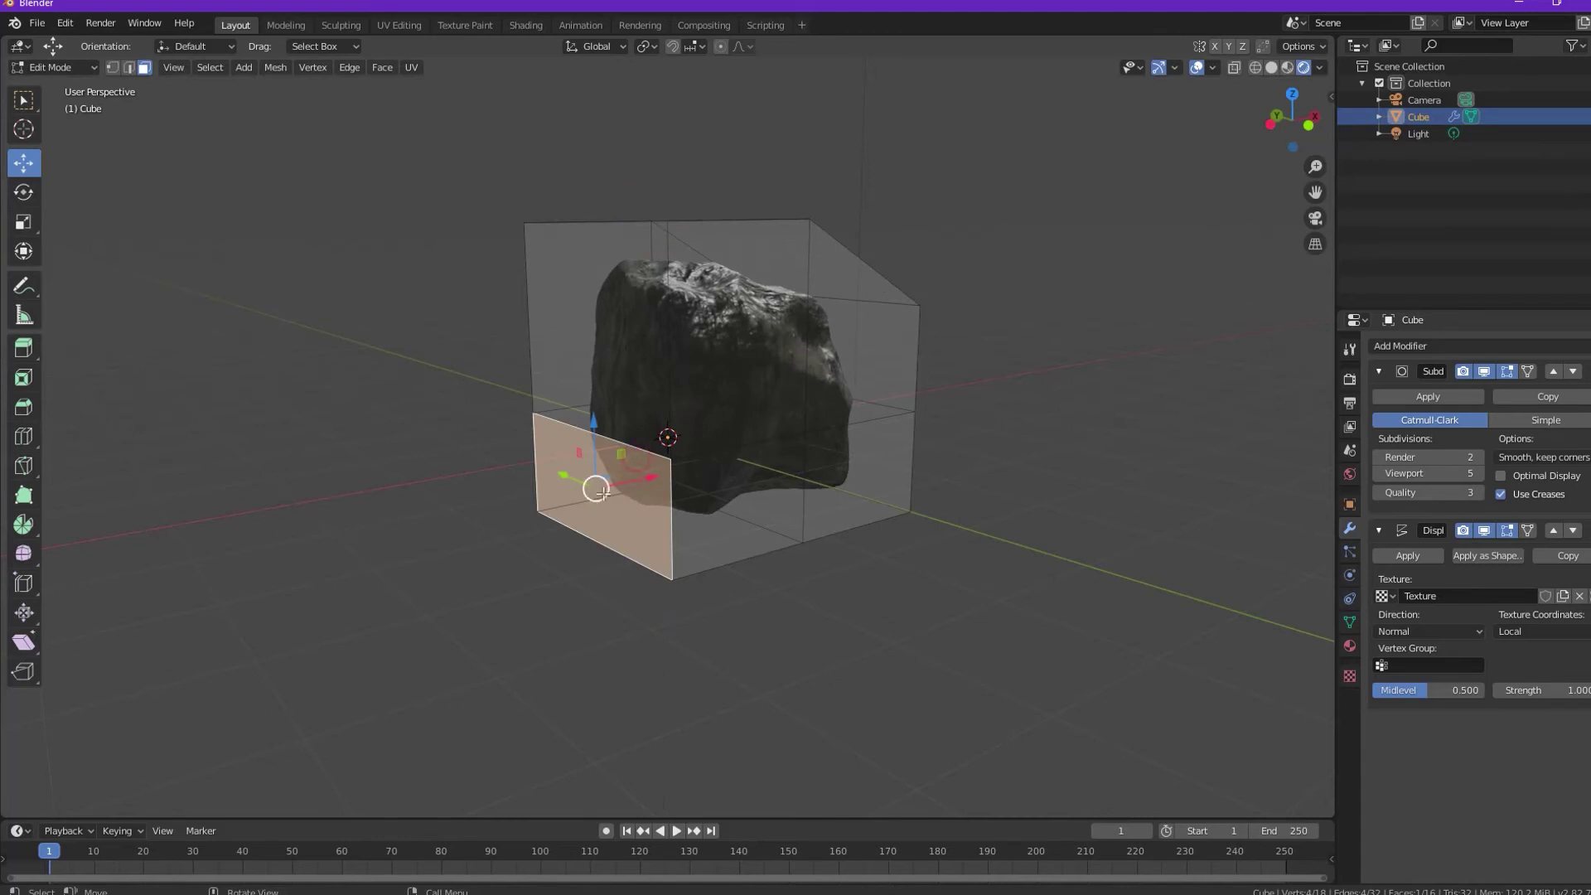
left_click_drag(643, 481, 817, 380)
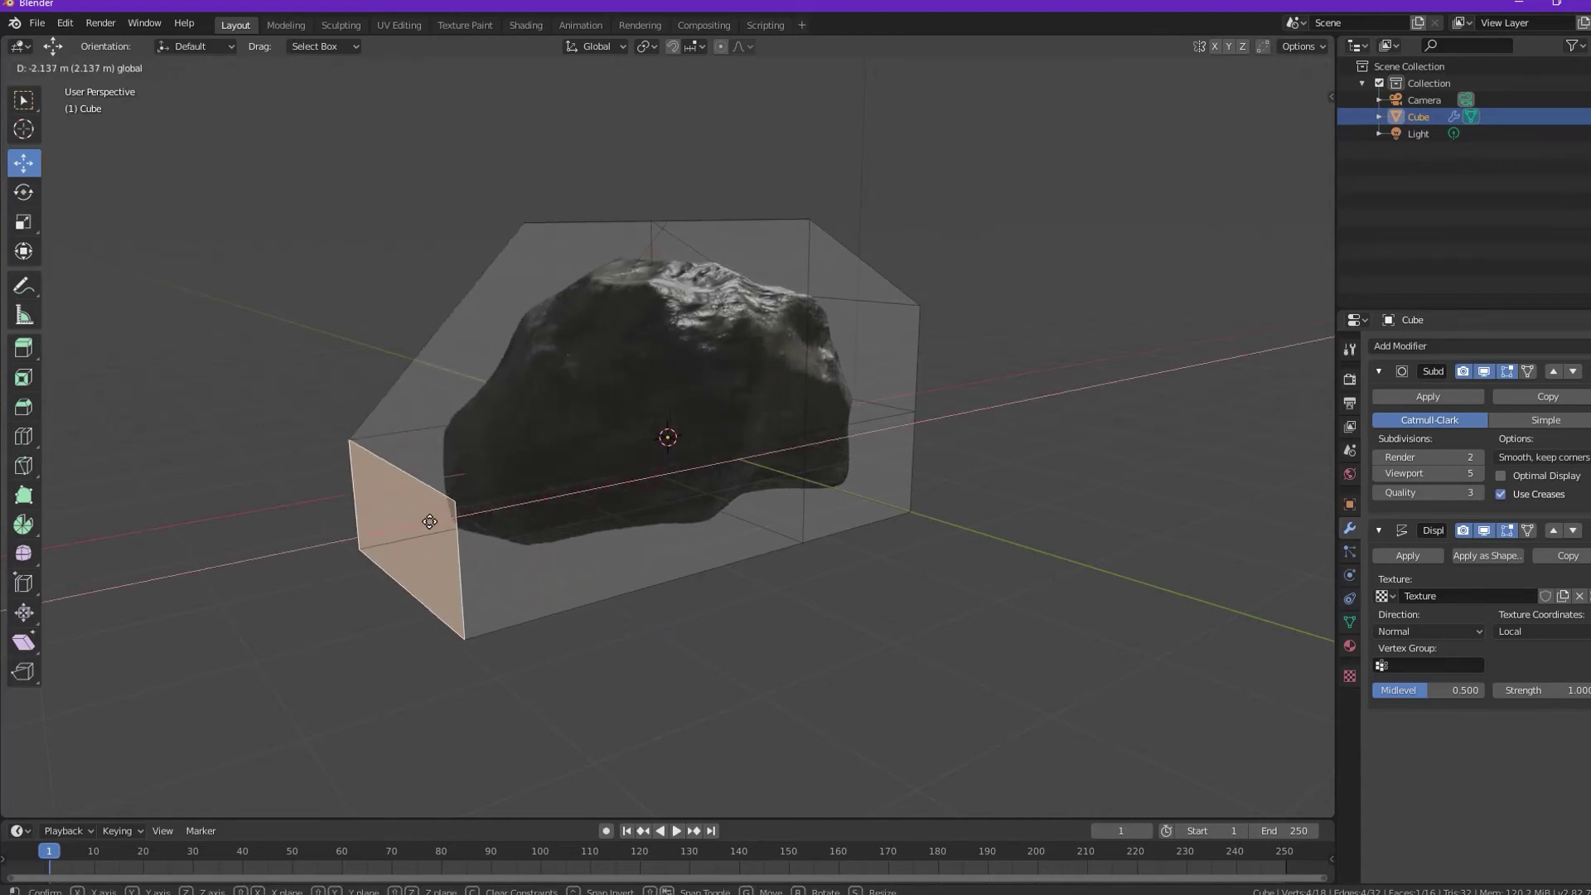
left_click(856, 361)
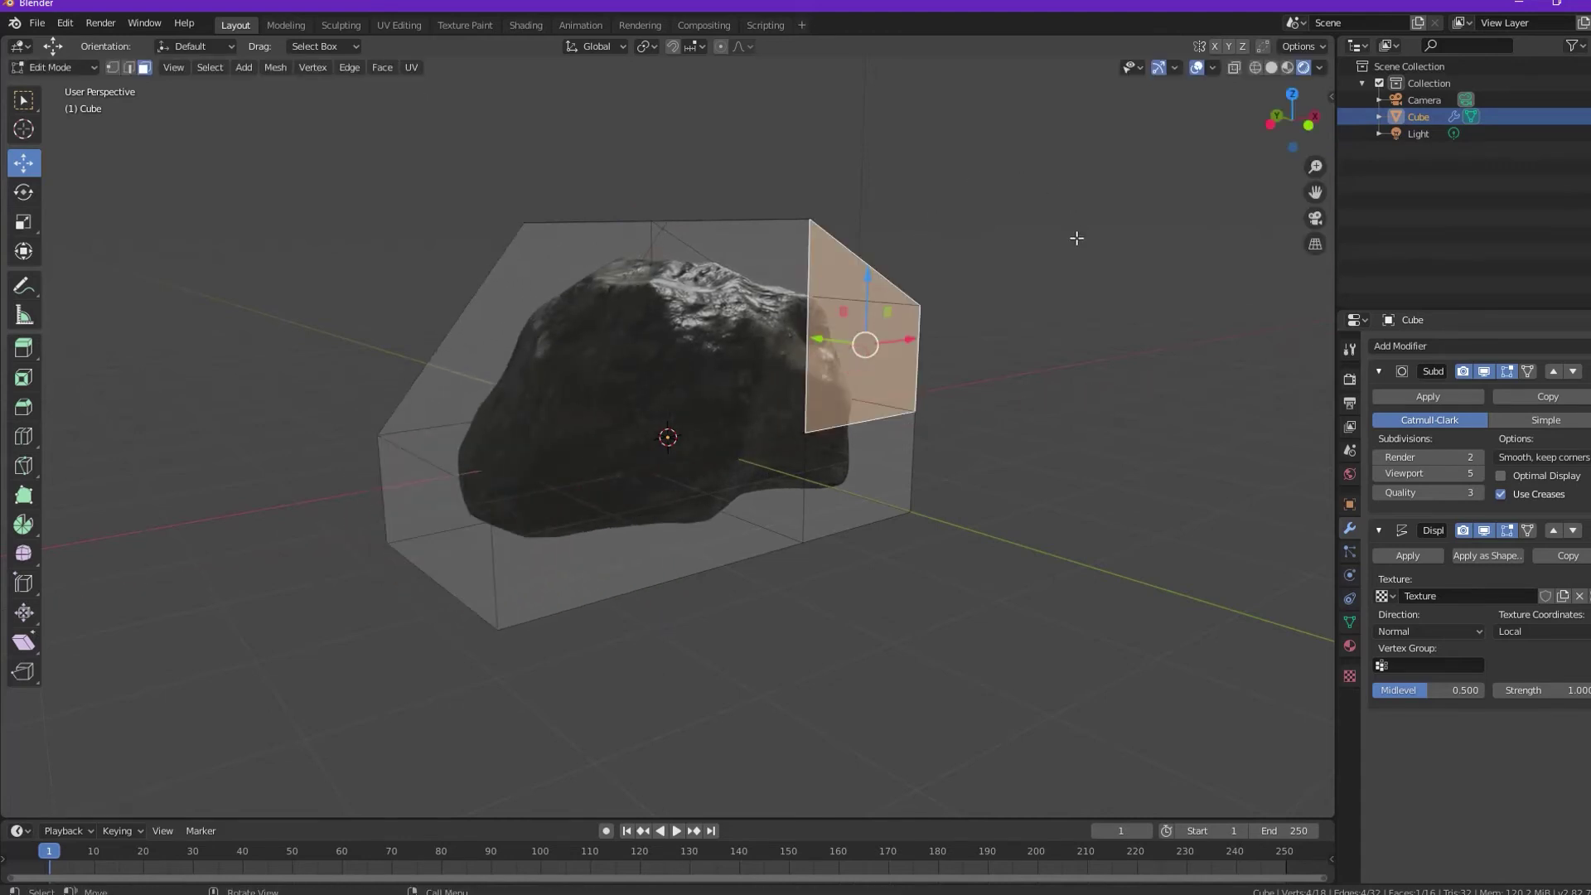
left_click(1266, 438)
left_click(1349, 402)
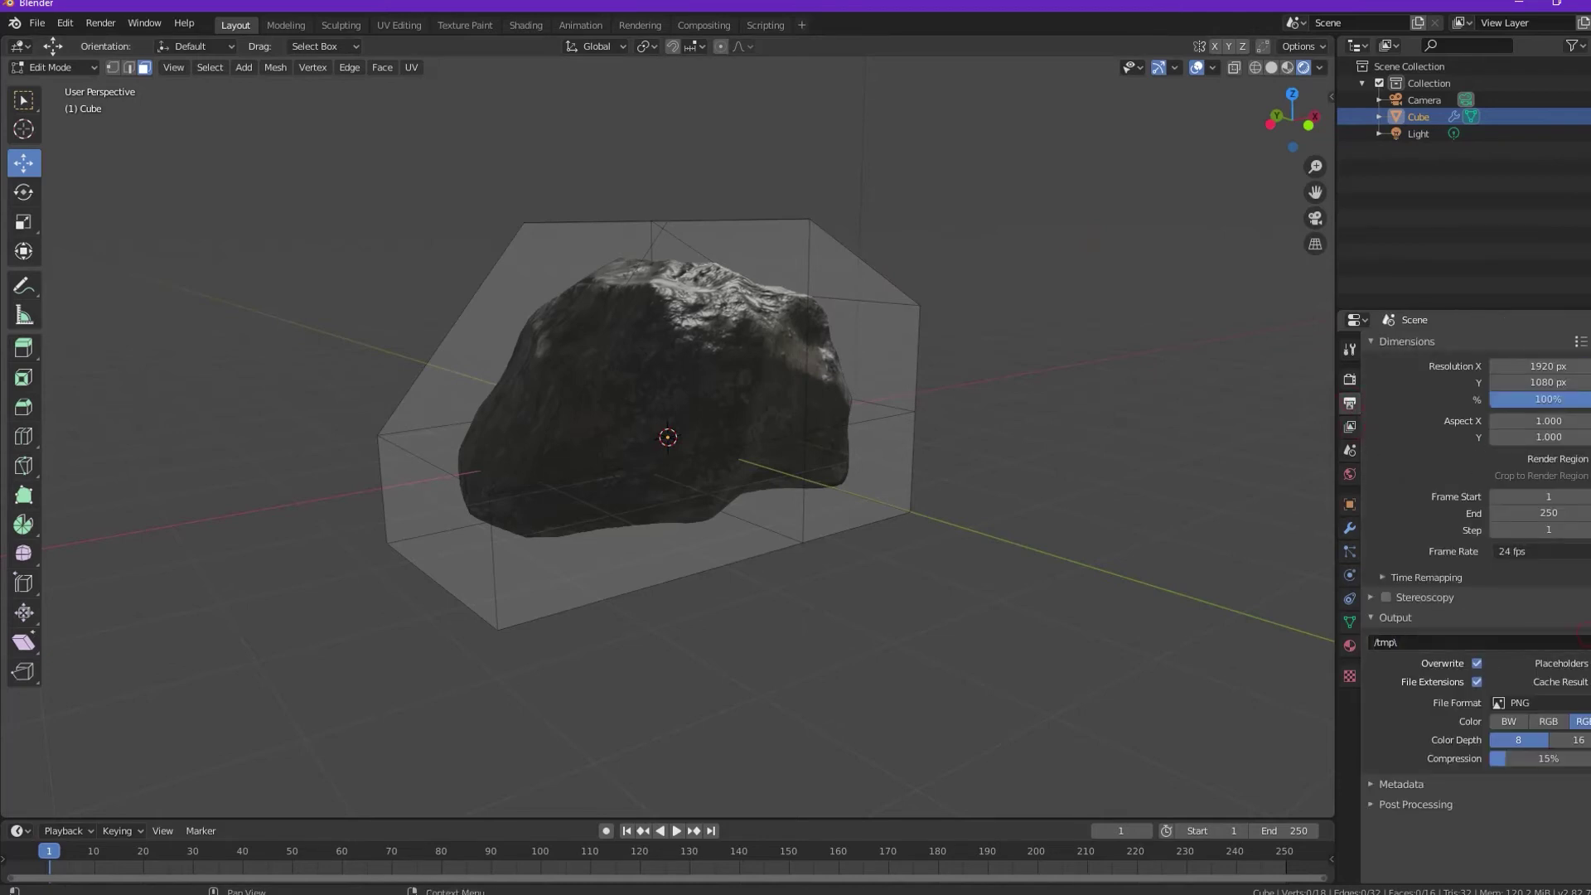
- Set the render output folder to the Desktop
left_click(1585, 642)
left_click(435, 377)
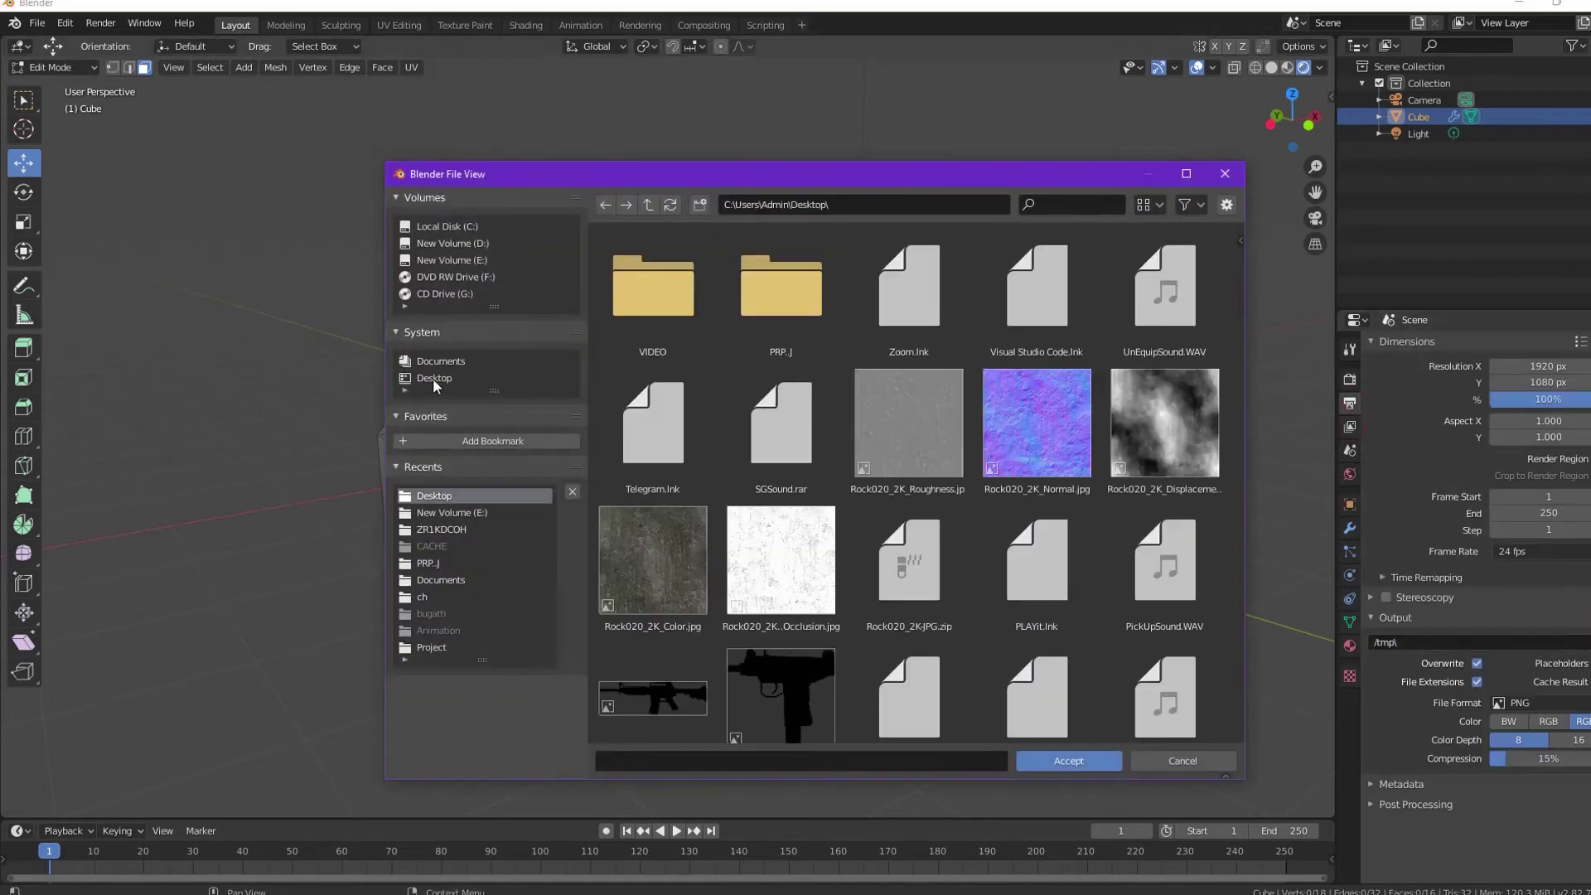
left_click(1056, 758)
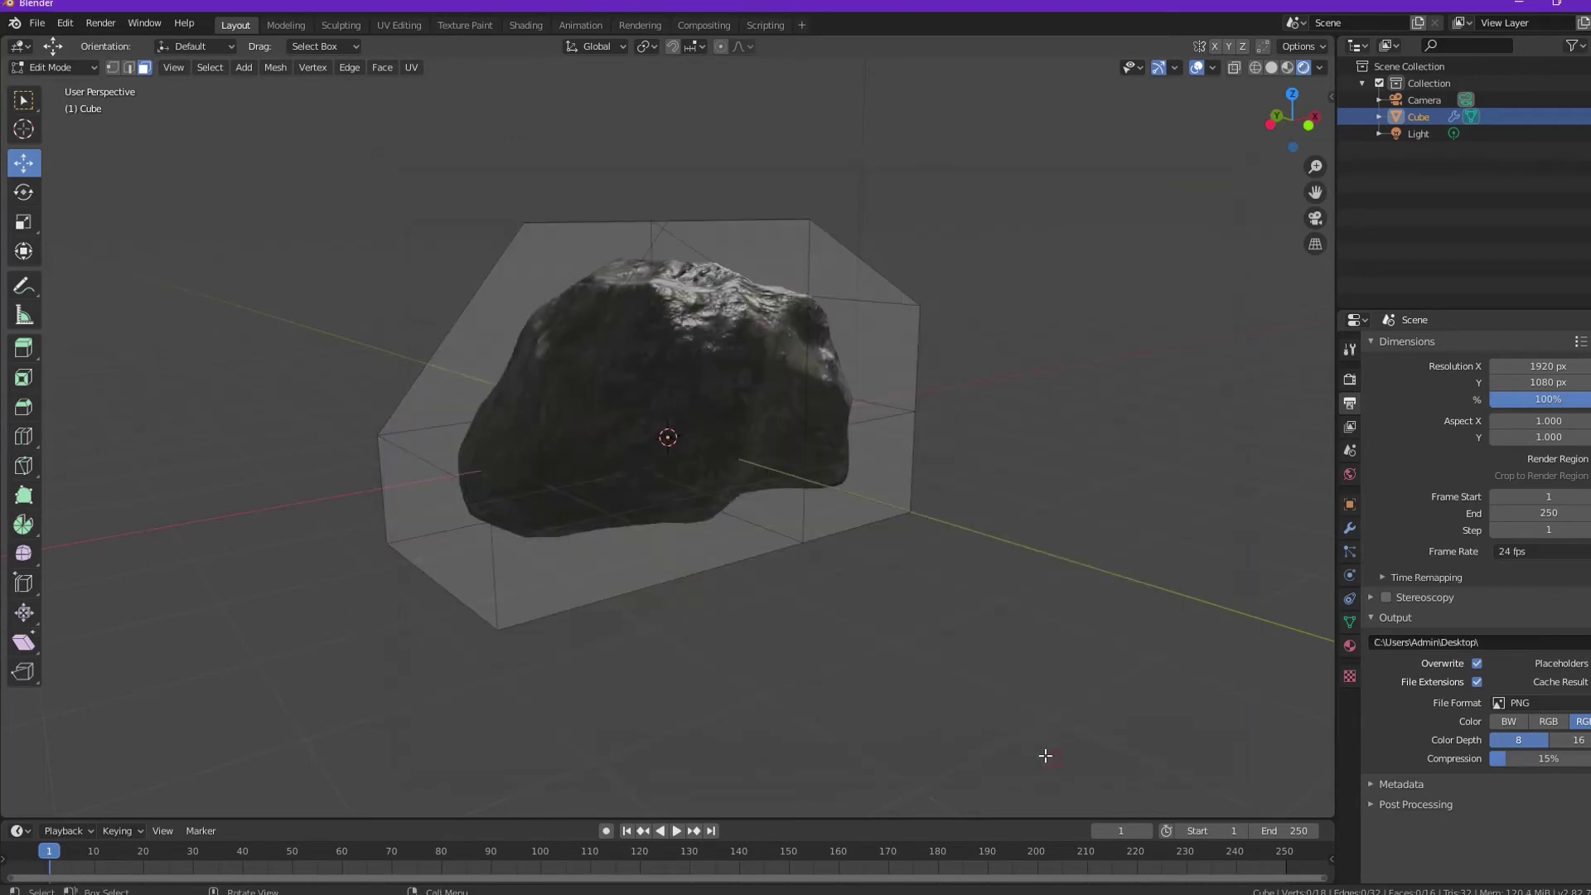
- Review the output file formats and render settings, then open the World background colour picker
left_click(1545, 704)
left_click(1349, 380)
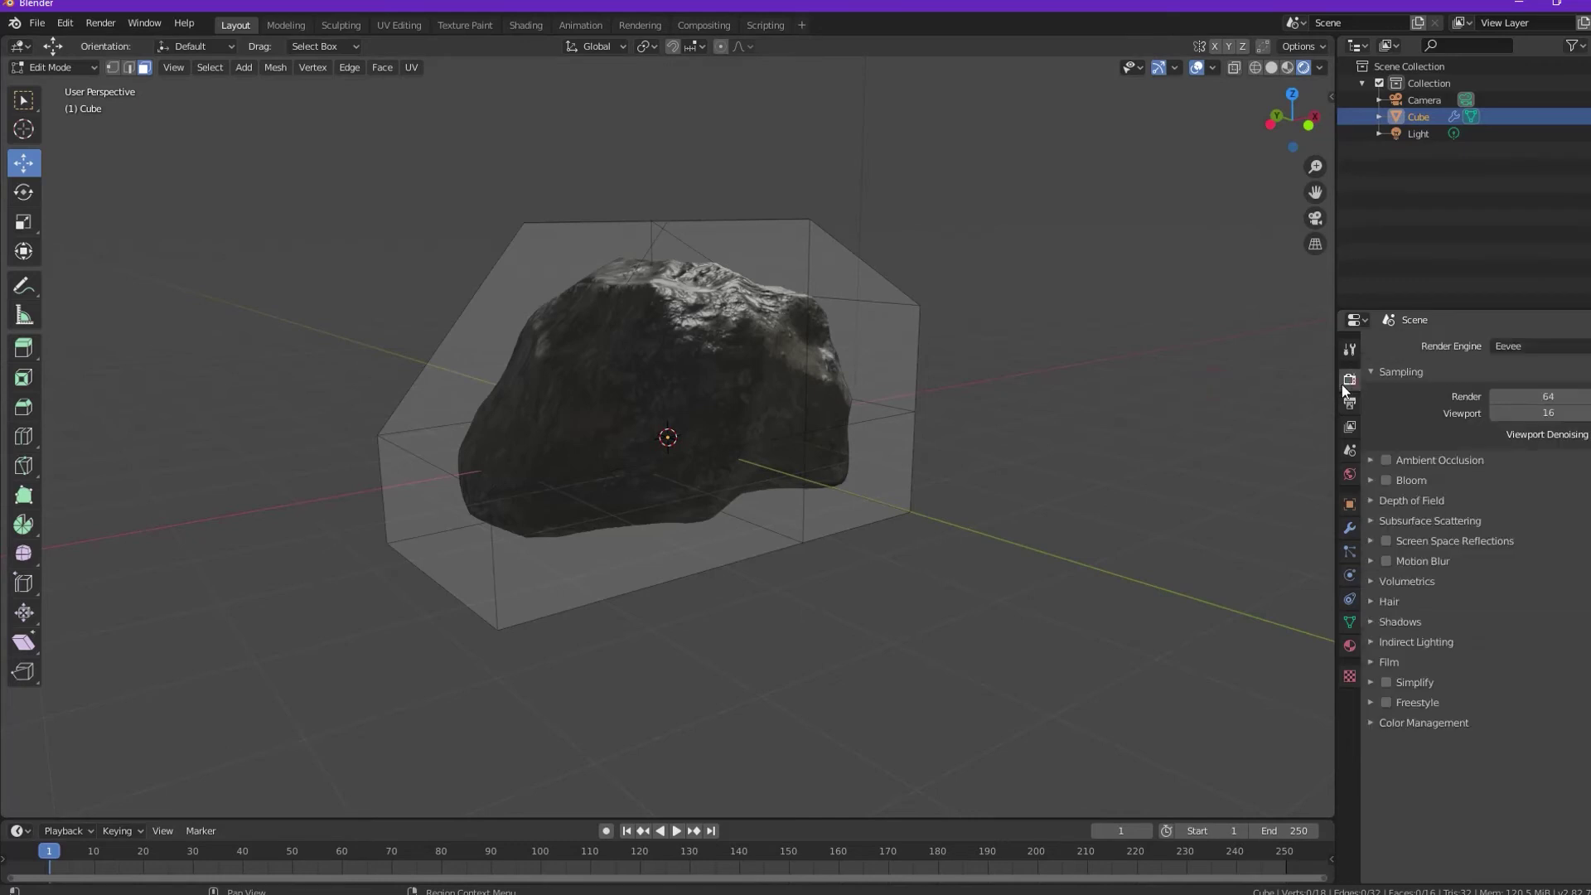
left_click(1349, 404)
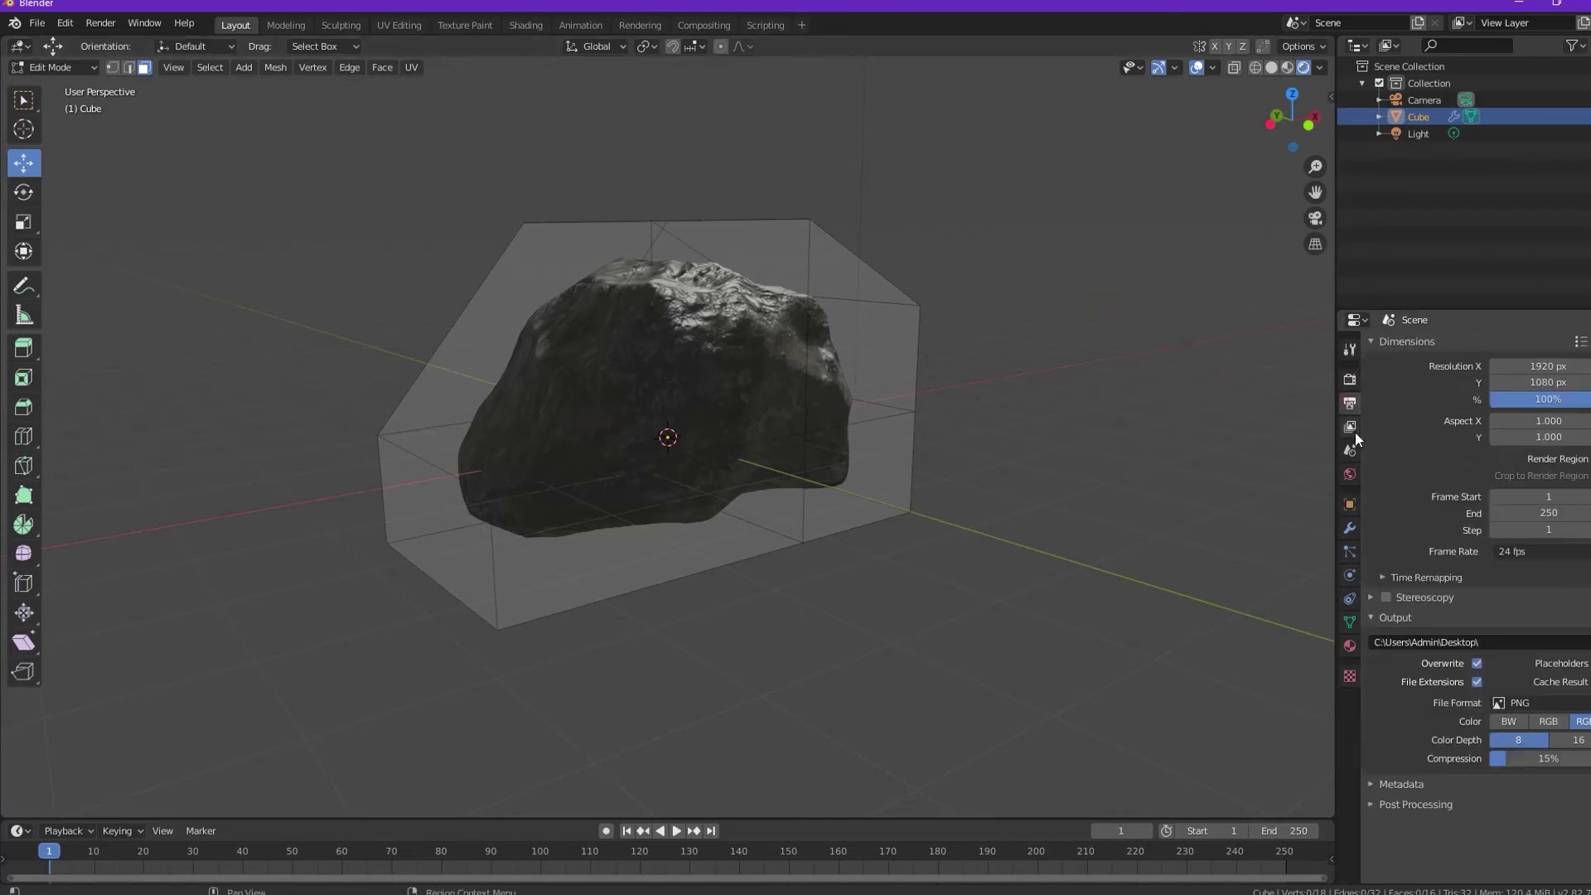
left_click(1349, 475)
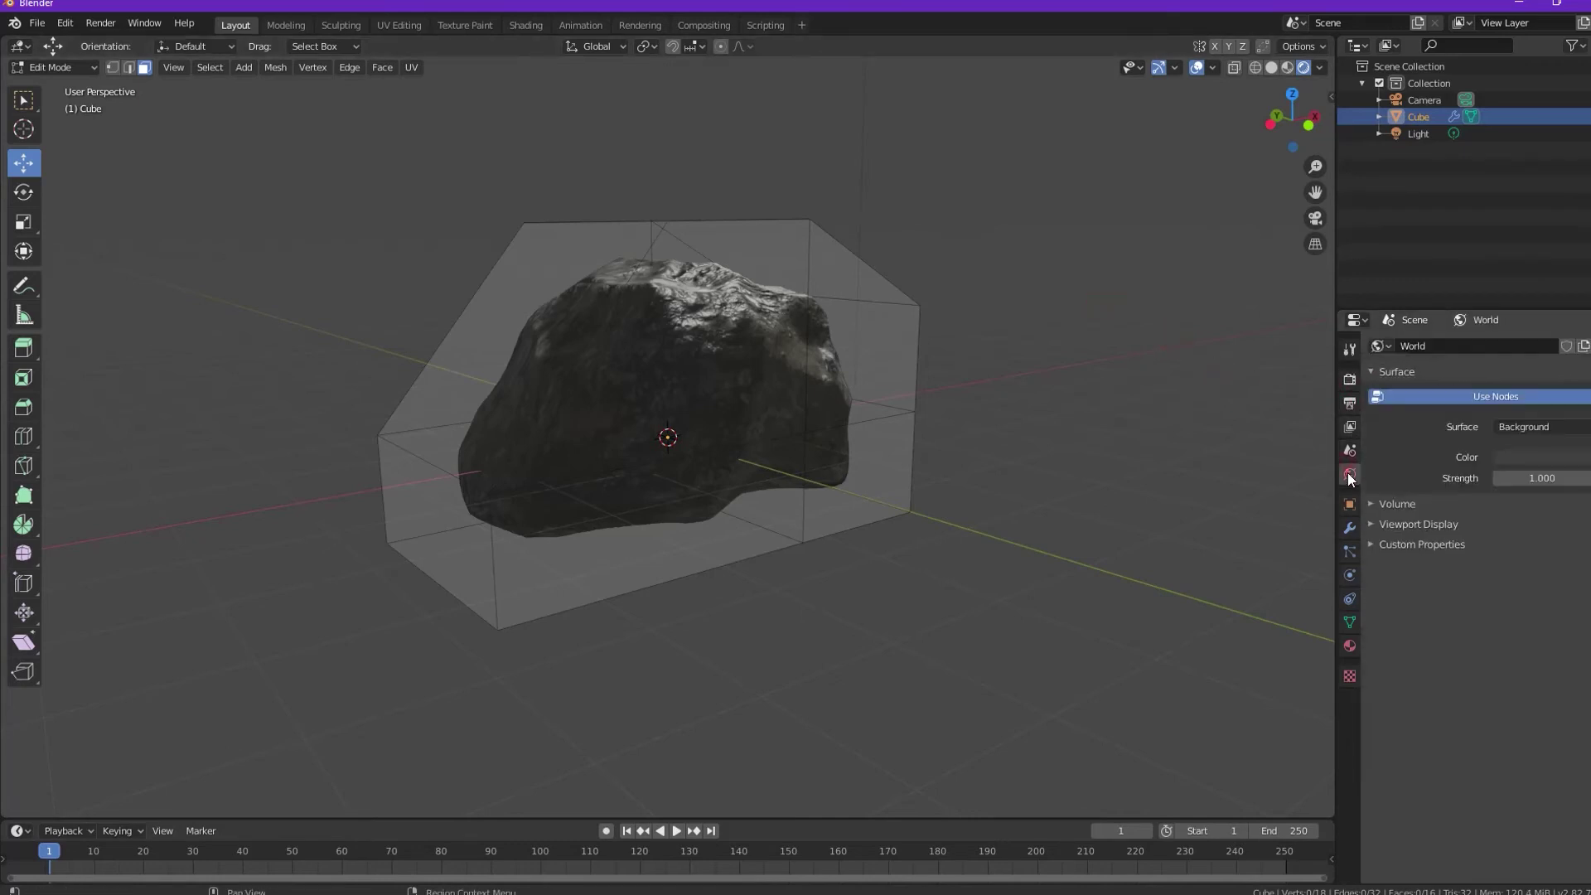
left_click(1513, 455)
- Make the world background pure white
left_click(1515, 456)
left_click_drag(1579, 312, 1577, 222)
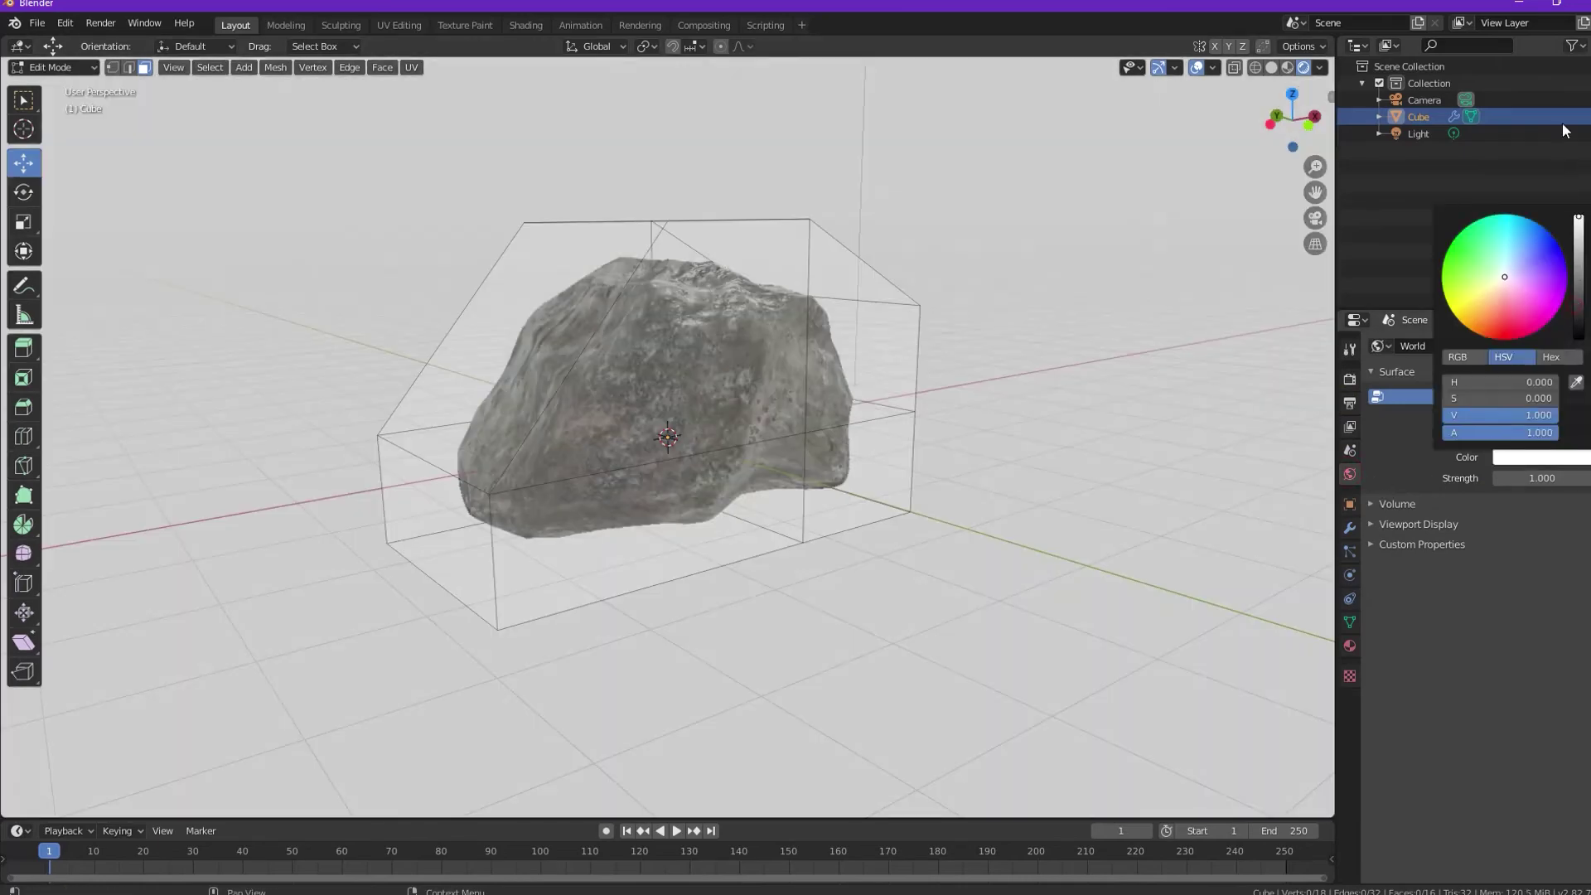
mouse_move(1090, 476)
middle_mouse_down()
mouse_move(939, 493)
mouse_move(818, 480)
middle_mouse_up()
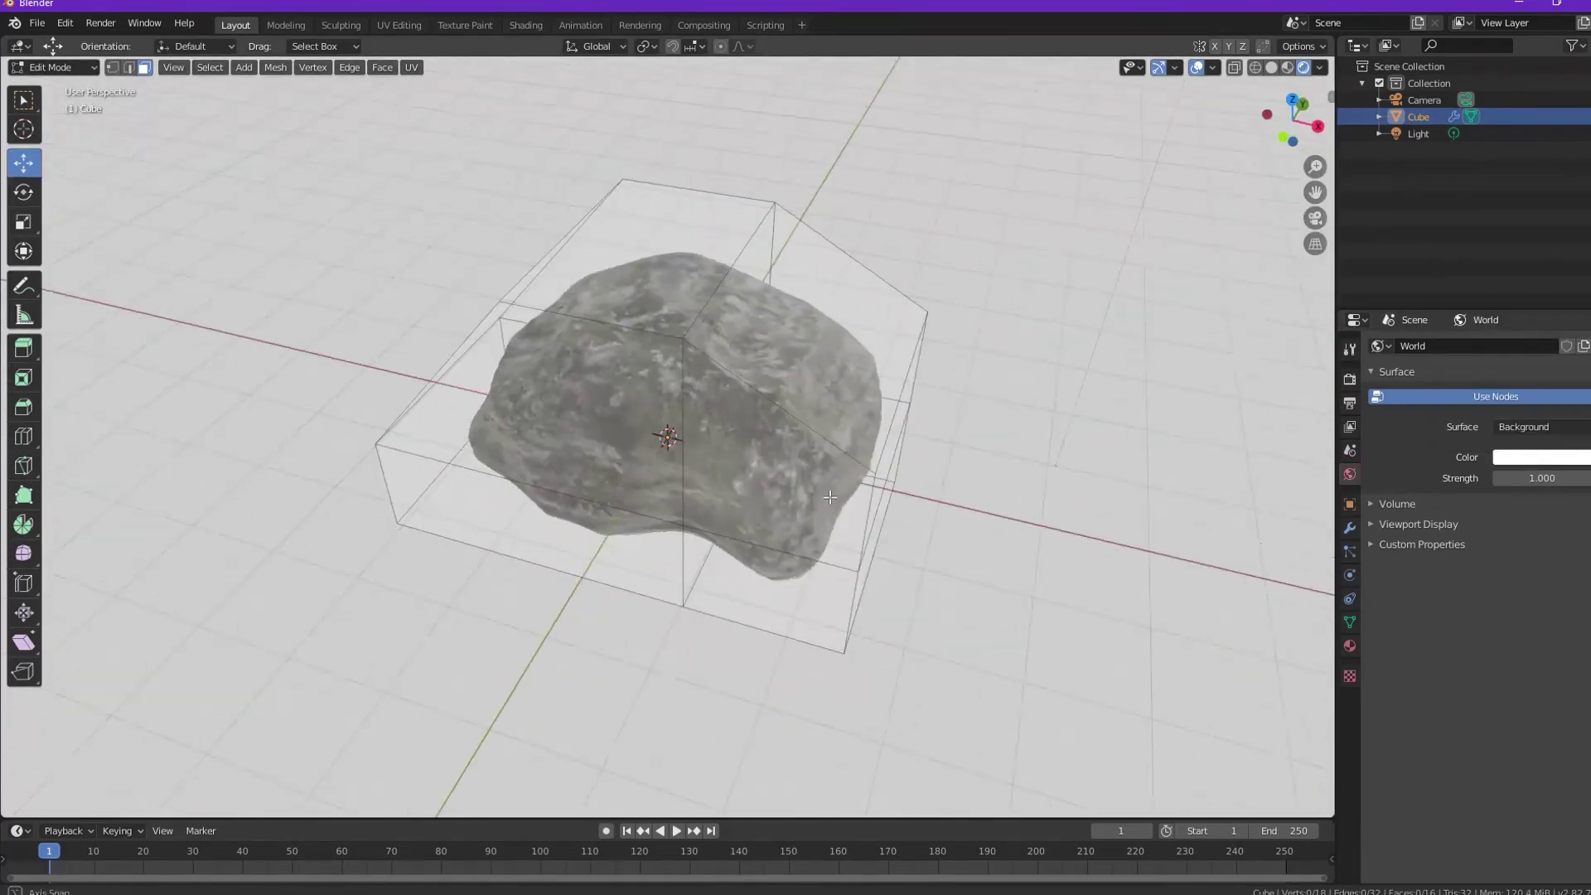
- Move one cage face outward about 0.65 m to stretch the rock, then view through the camera
left_click(826, 435)
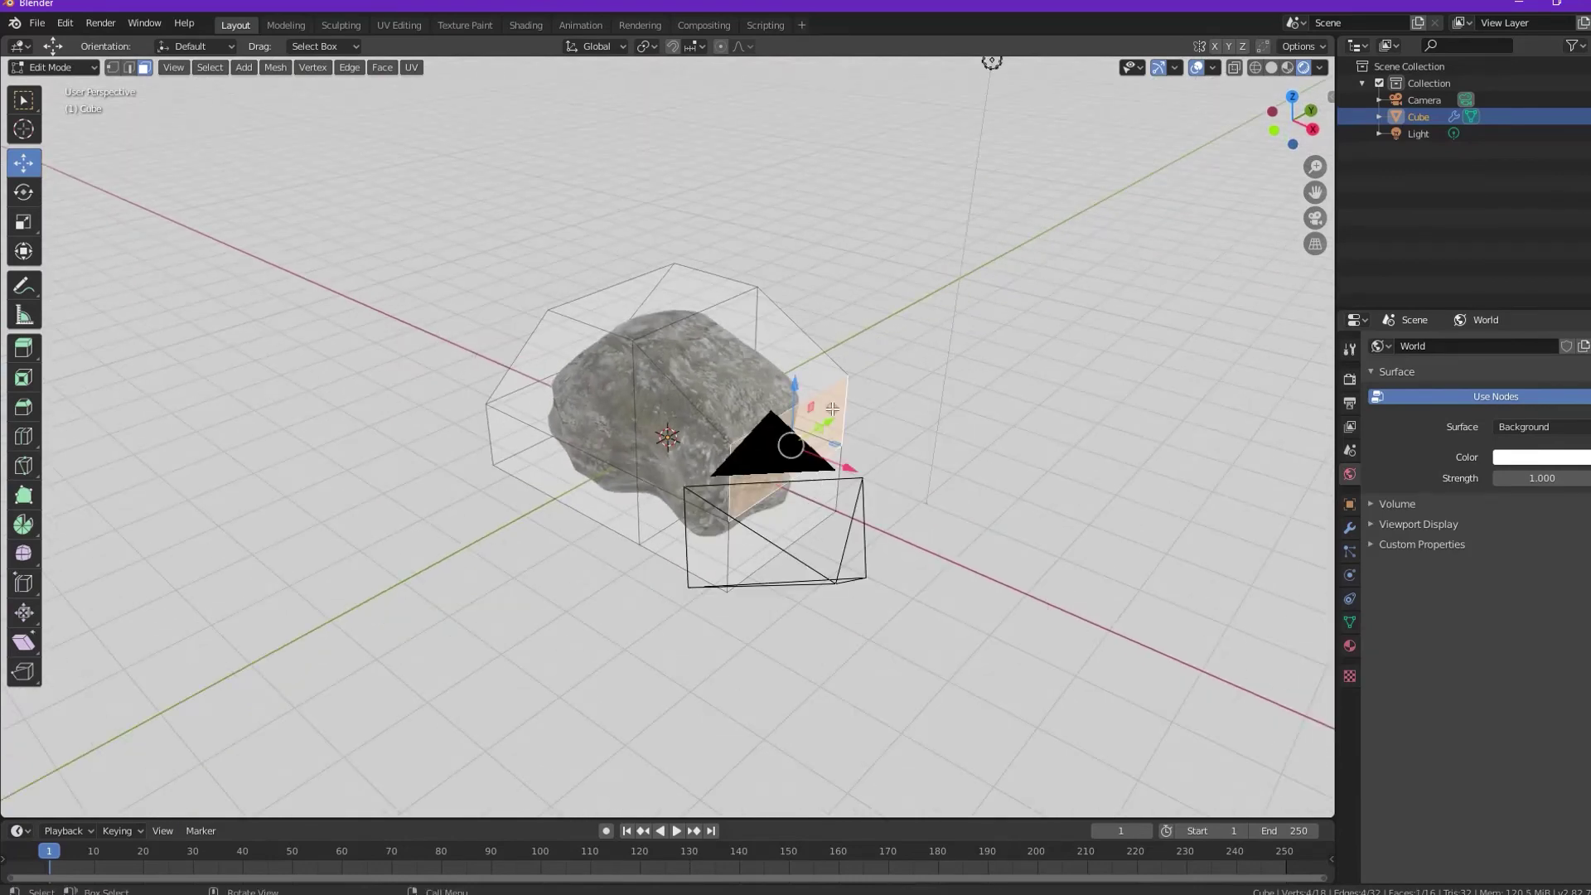
key("g")
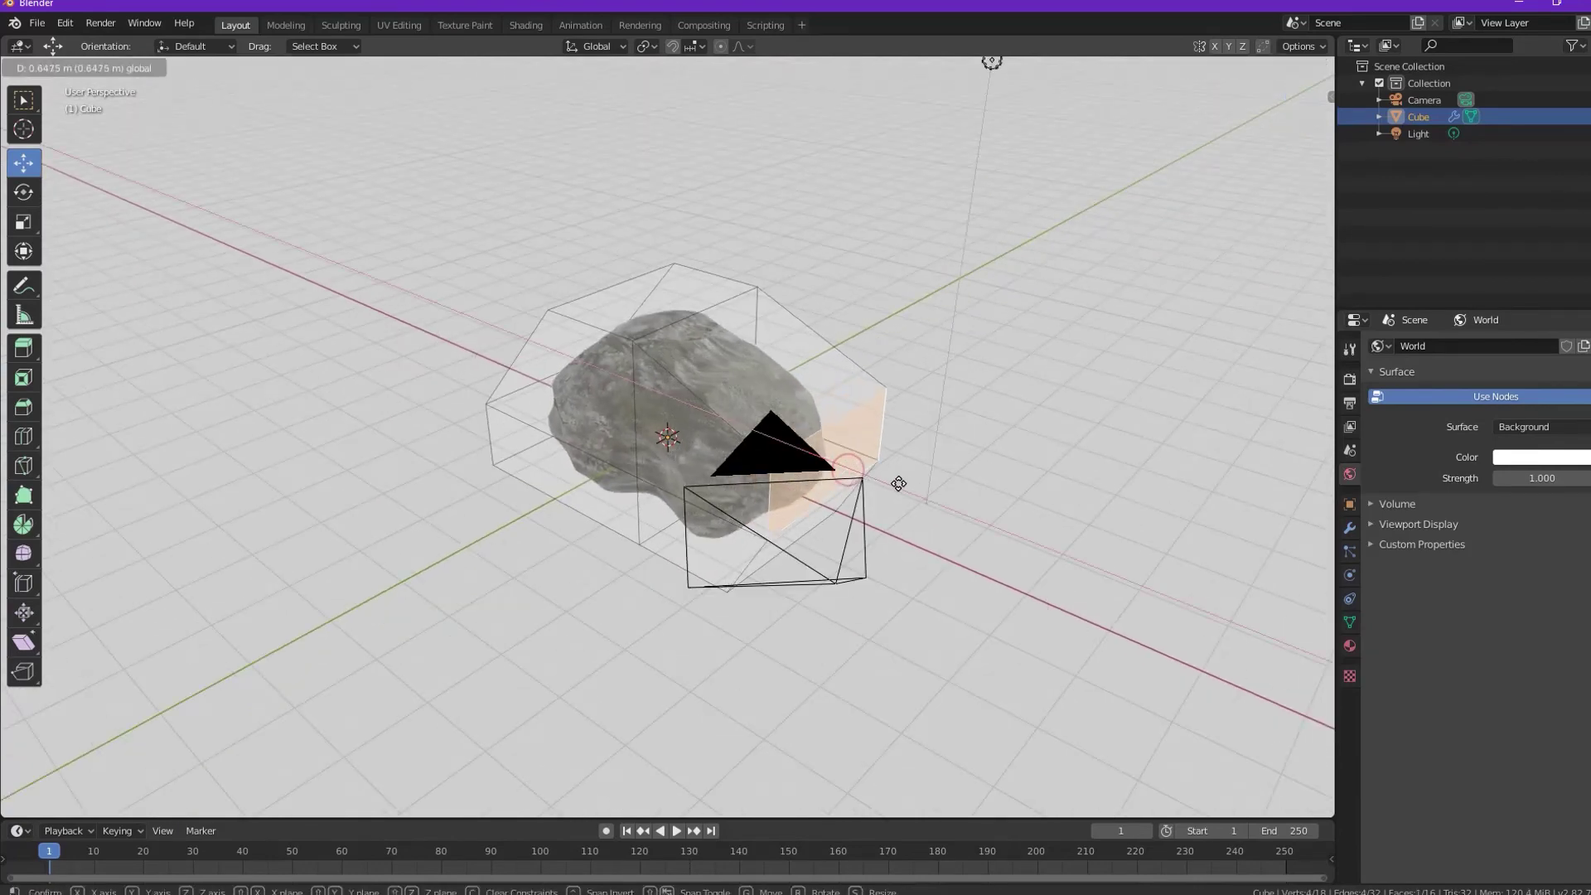
left_click(906, 487)
mouse_move(907, 487)
middle_mouse_down()
mouse_move(969, 498)
mouse_move(723, 554)
middle_mouse_up()
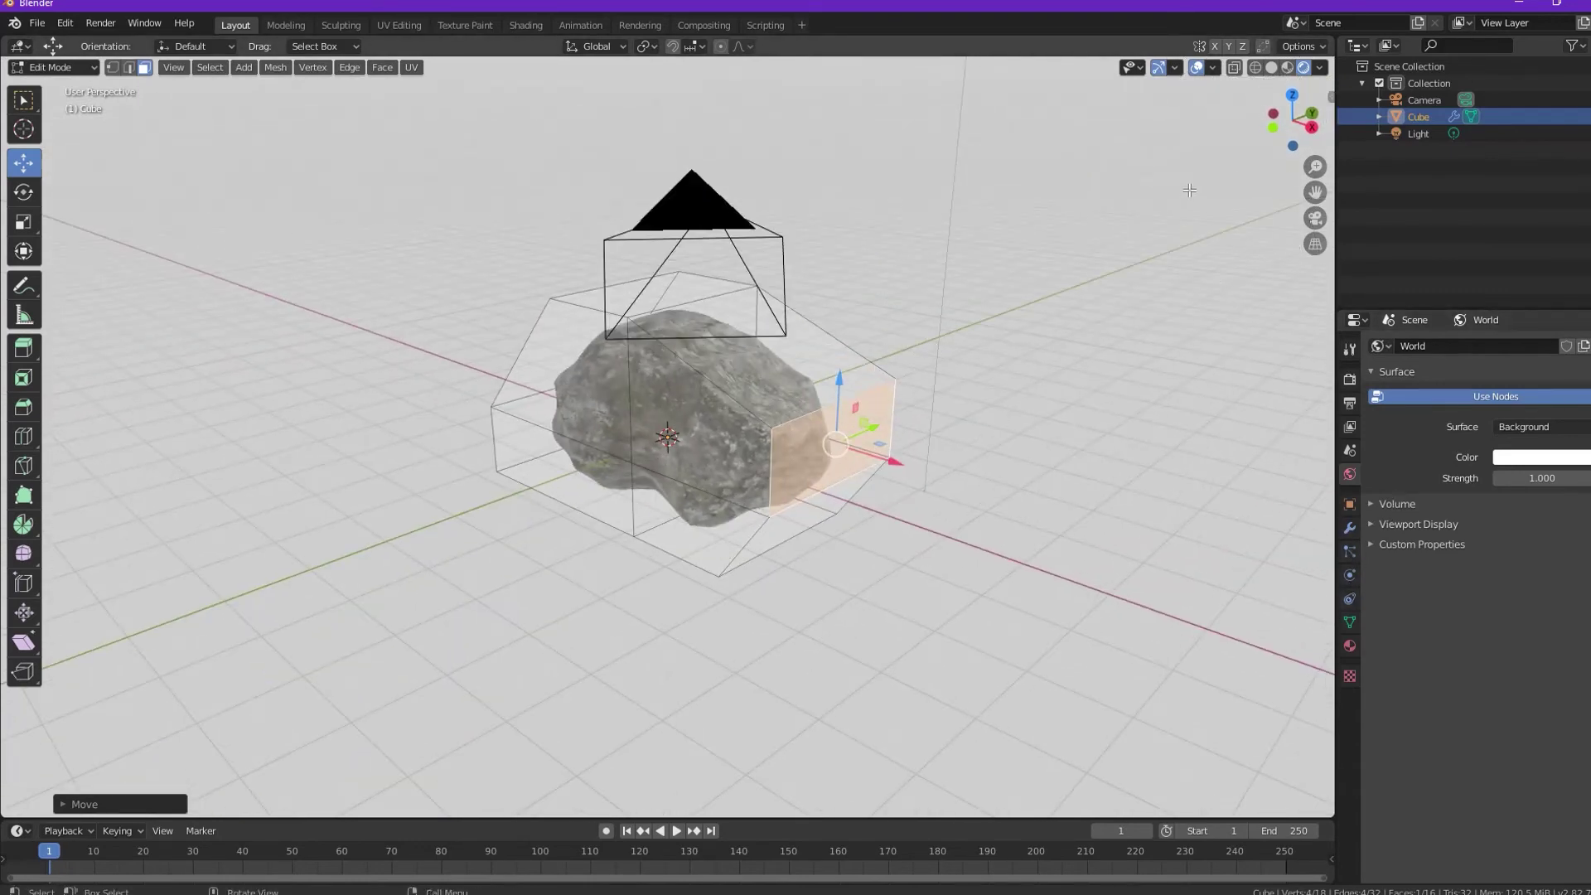
key("KP_0")
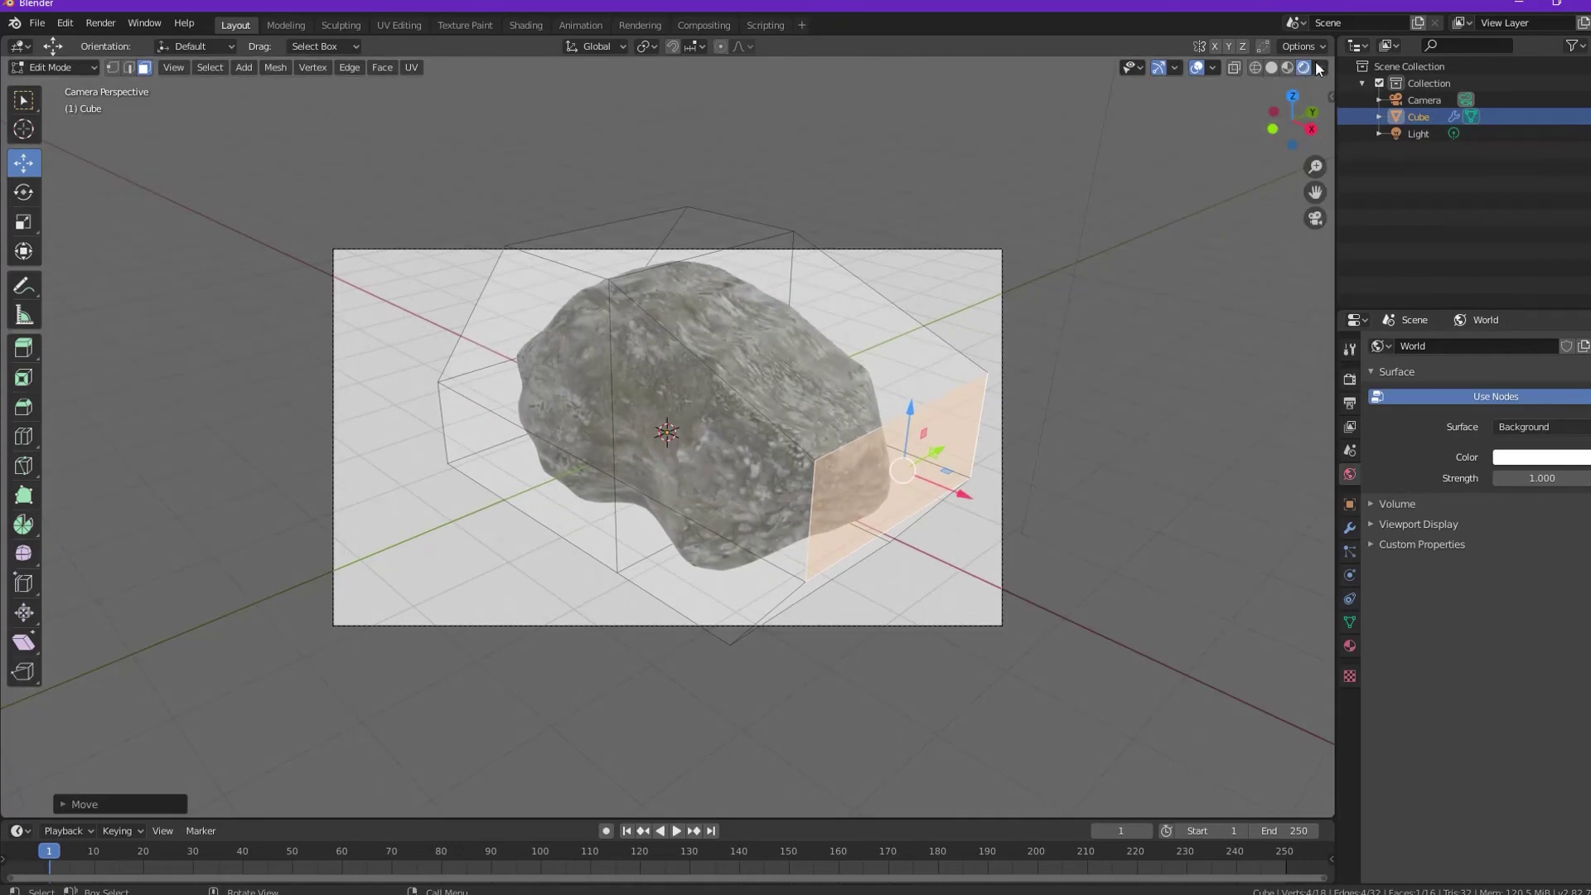
- Turn on Lock Camera to View in the sidebar's View tab
left_click(1329, 99)
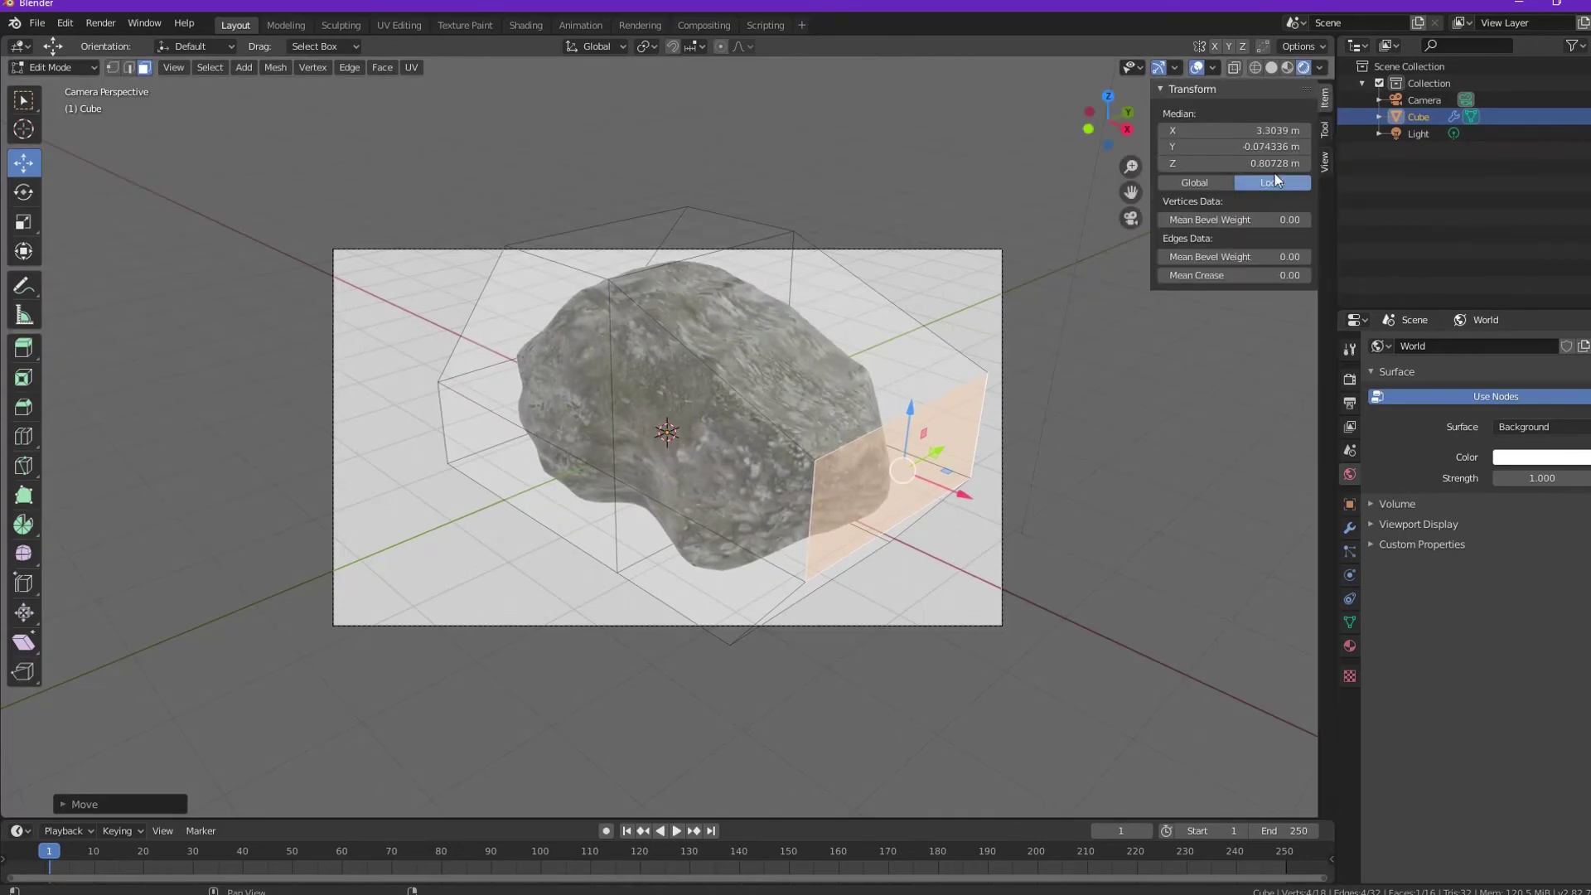
left_click(1324, 127)
left_click(1325, 160)
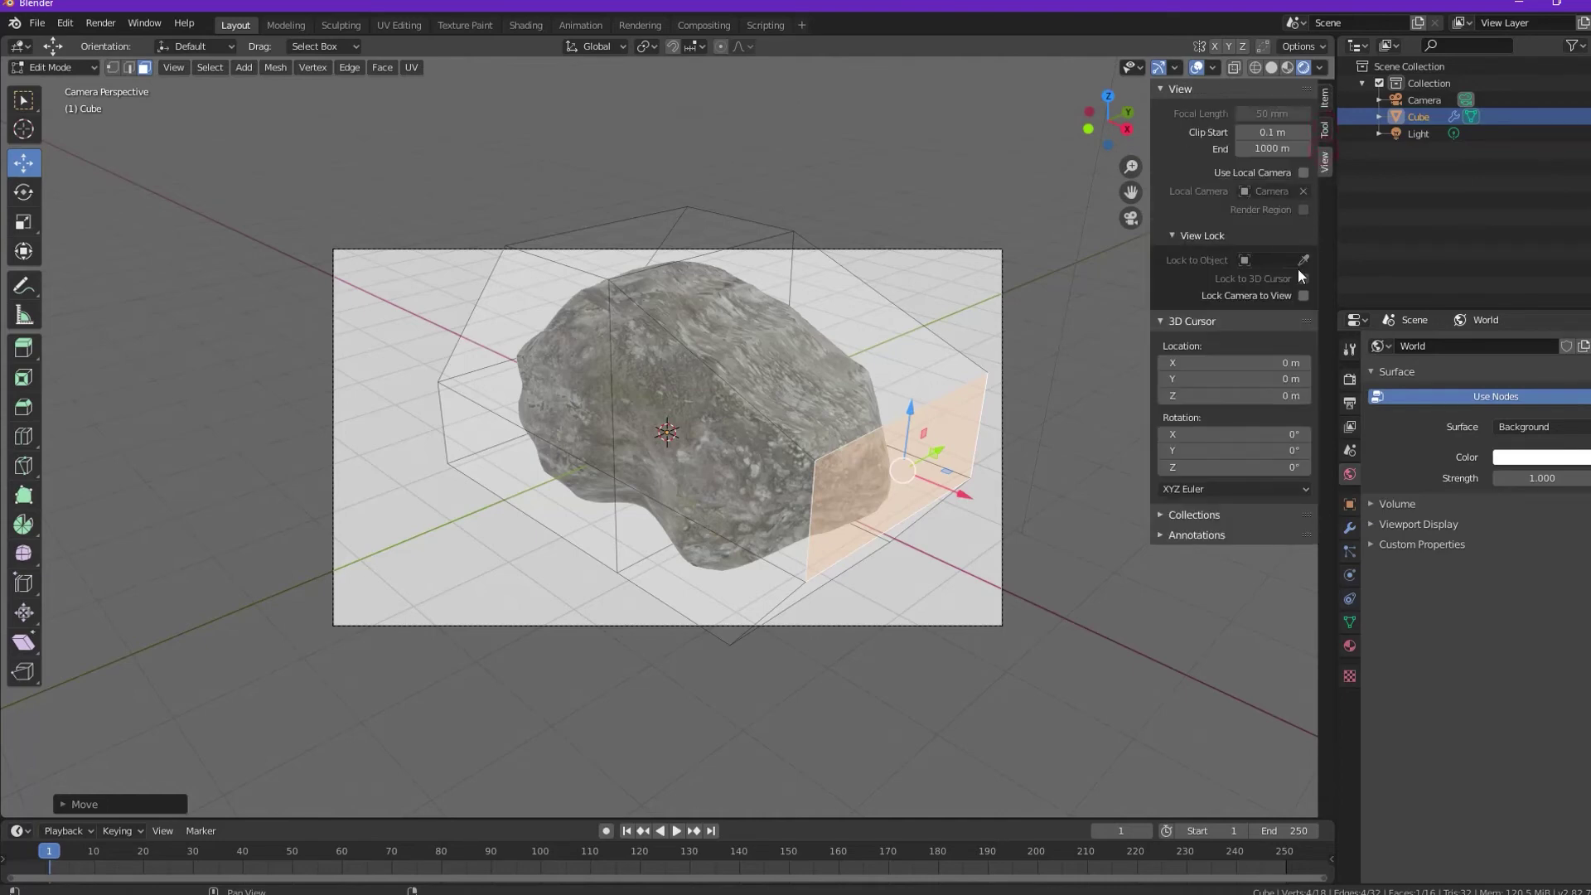
left_click(1303, 296)
- Orbit the locked camera to reframe the rock from a new angle
middle_click_drag(722, 429, 749, 403)
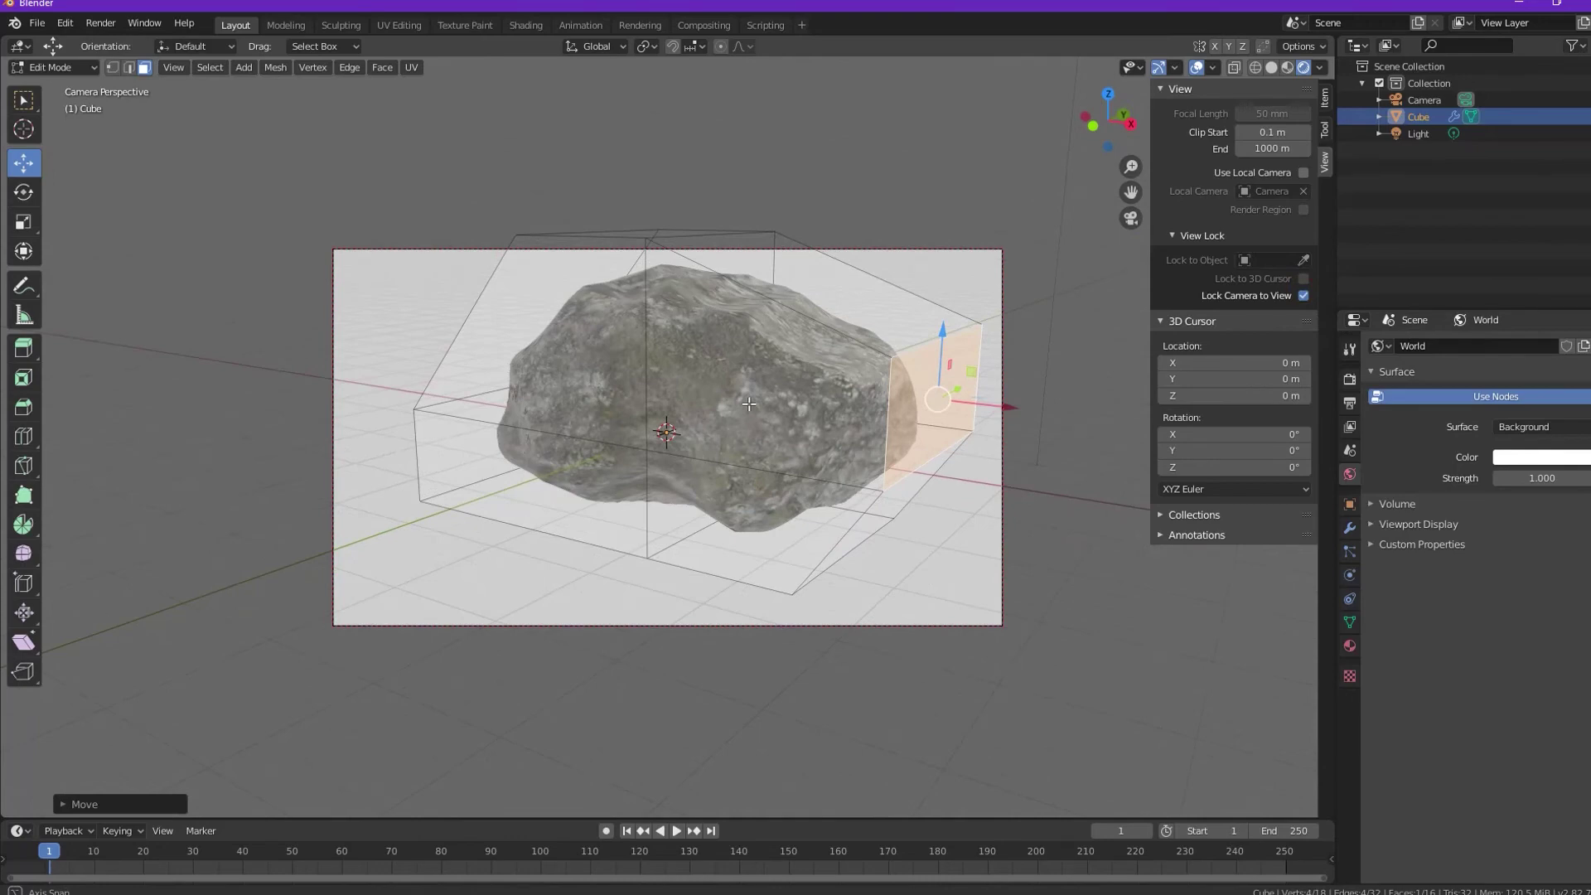
middle_click_drag(749, 403, 749, 404)
mouse_move(843, 377)
middle_mouse_down()
mouse_move(780, 382)
mouse_move(928, 22)
middle_mouse_up()
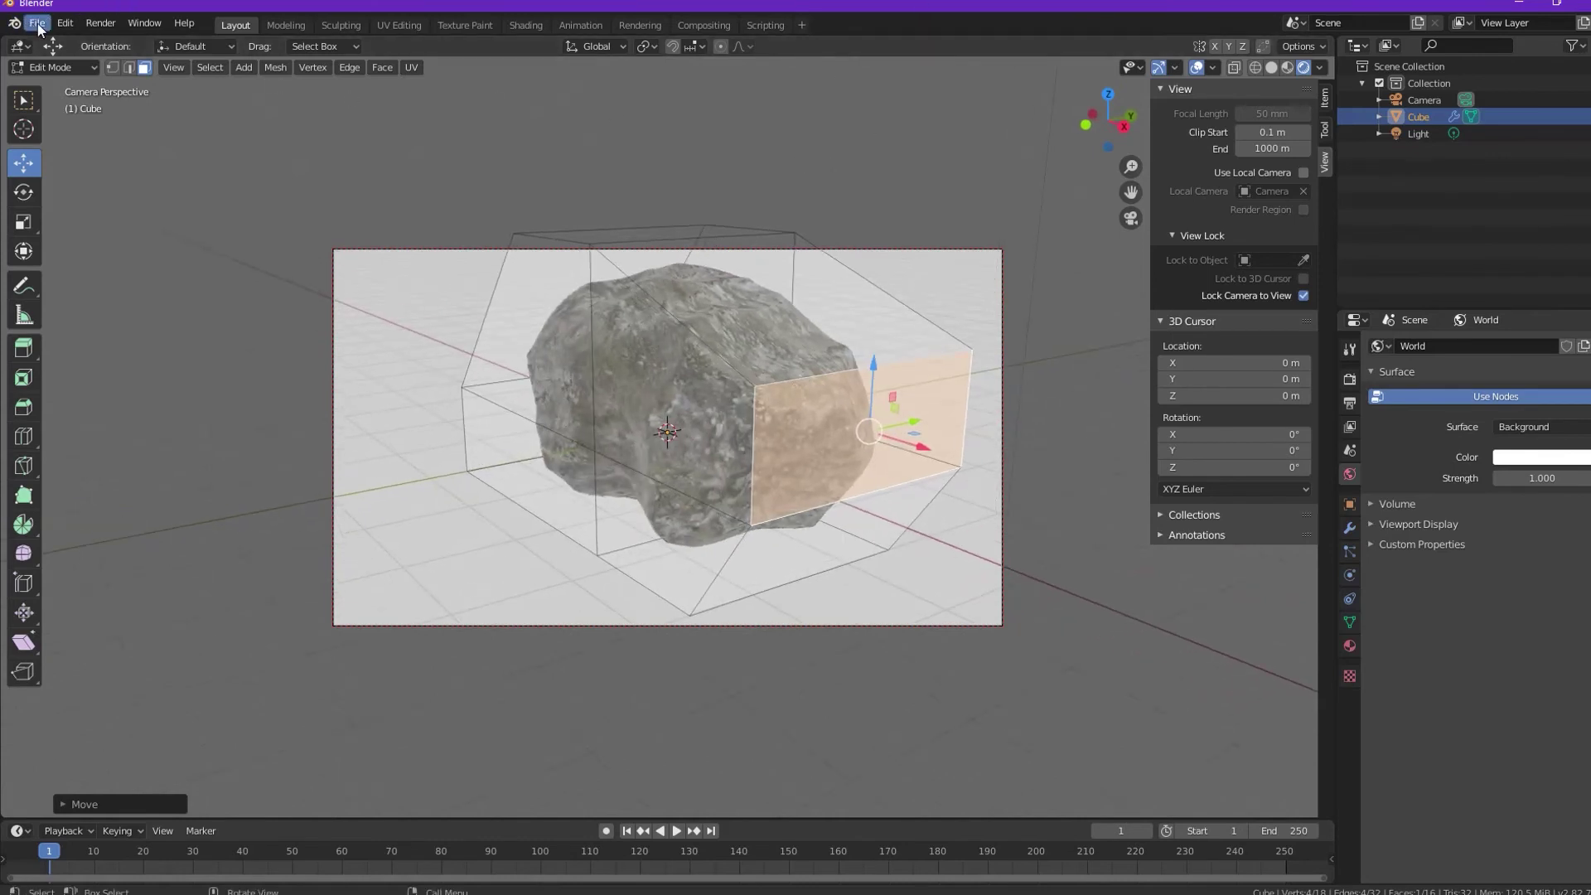
- Render the camera's view of the rock with Render Animation, then close the render window
left_click(100, 23)
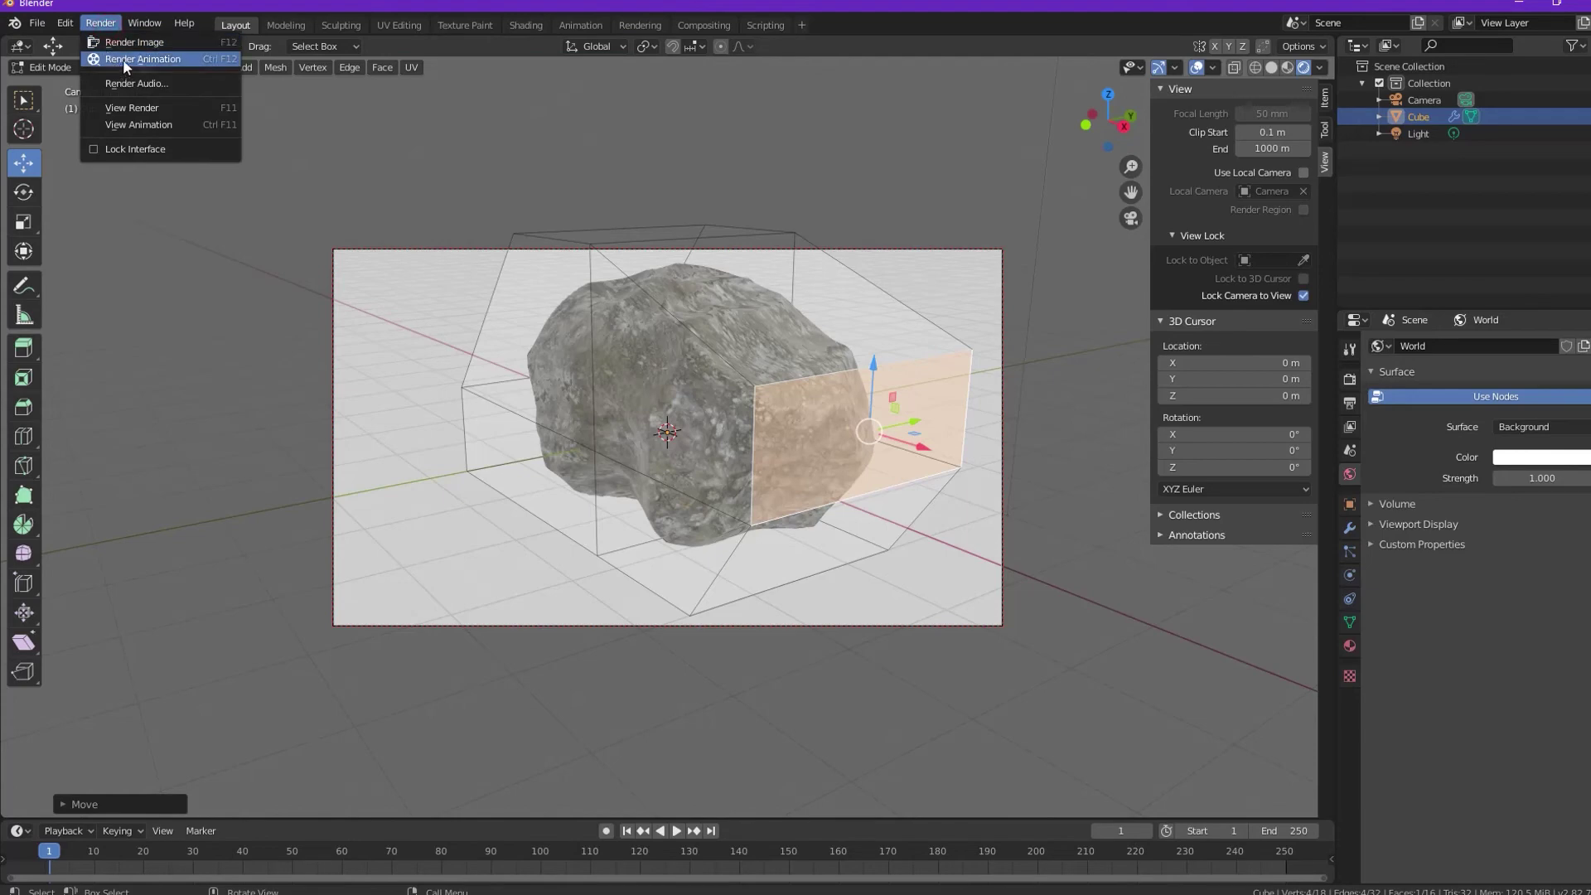
left_click(122, 58)
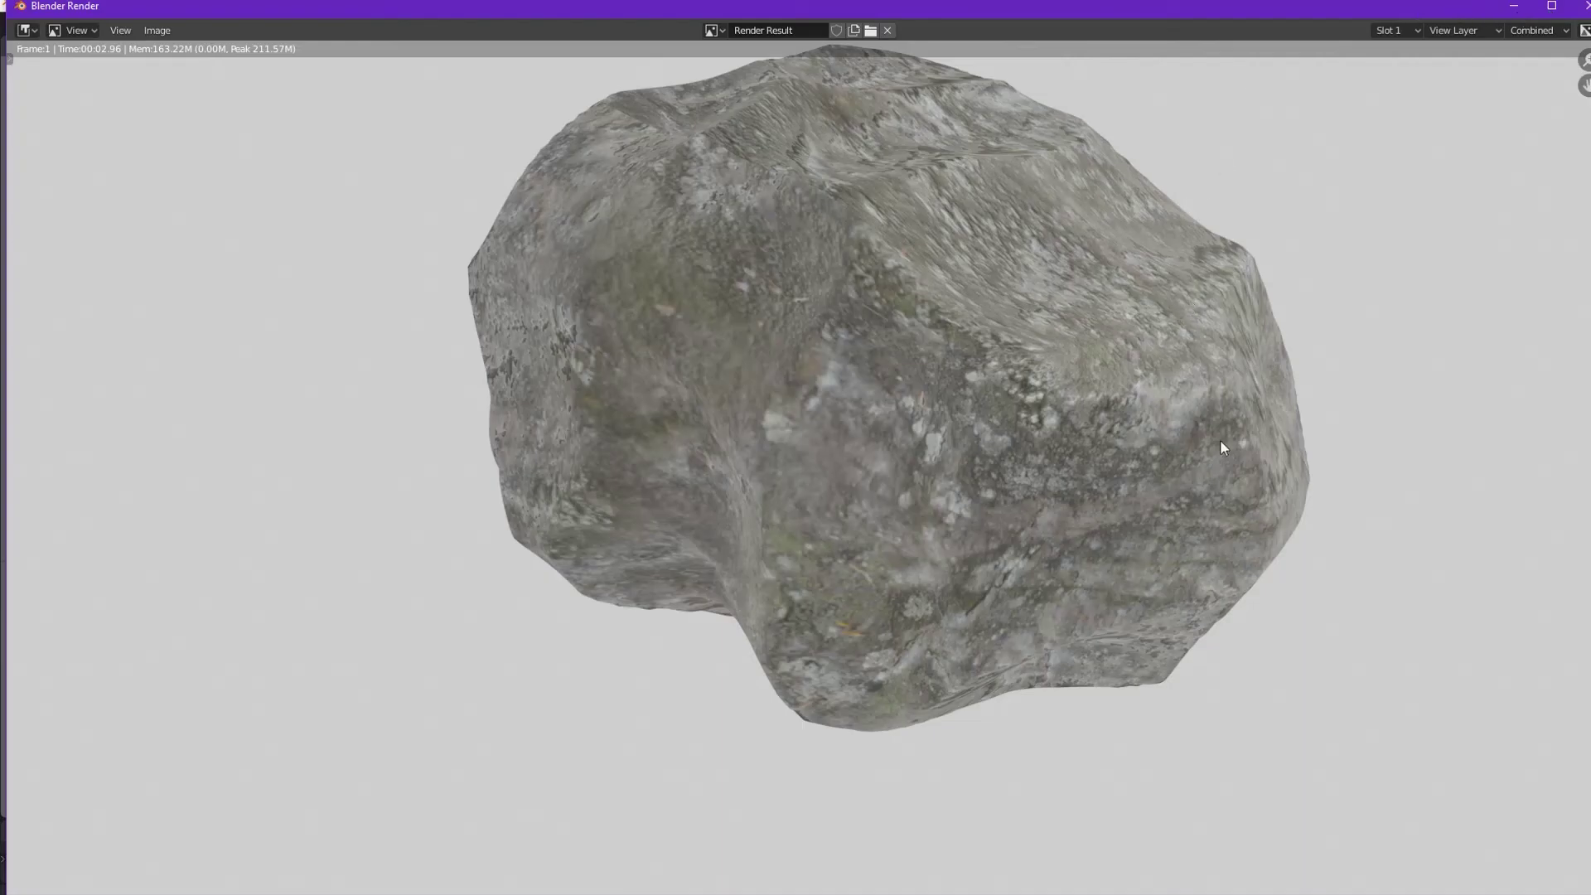
left_click(1584, 7)
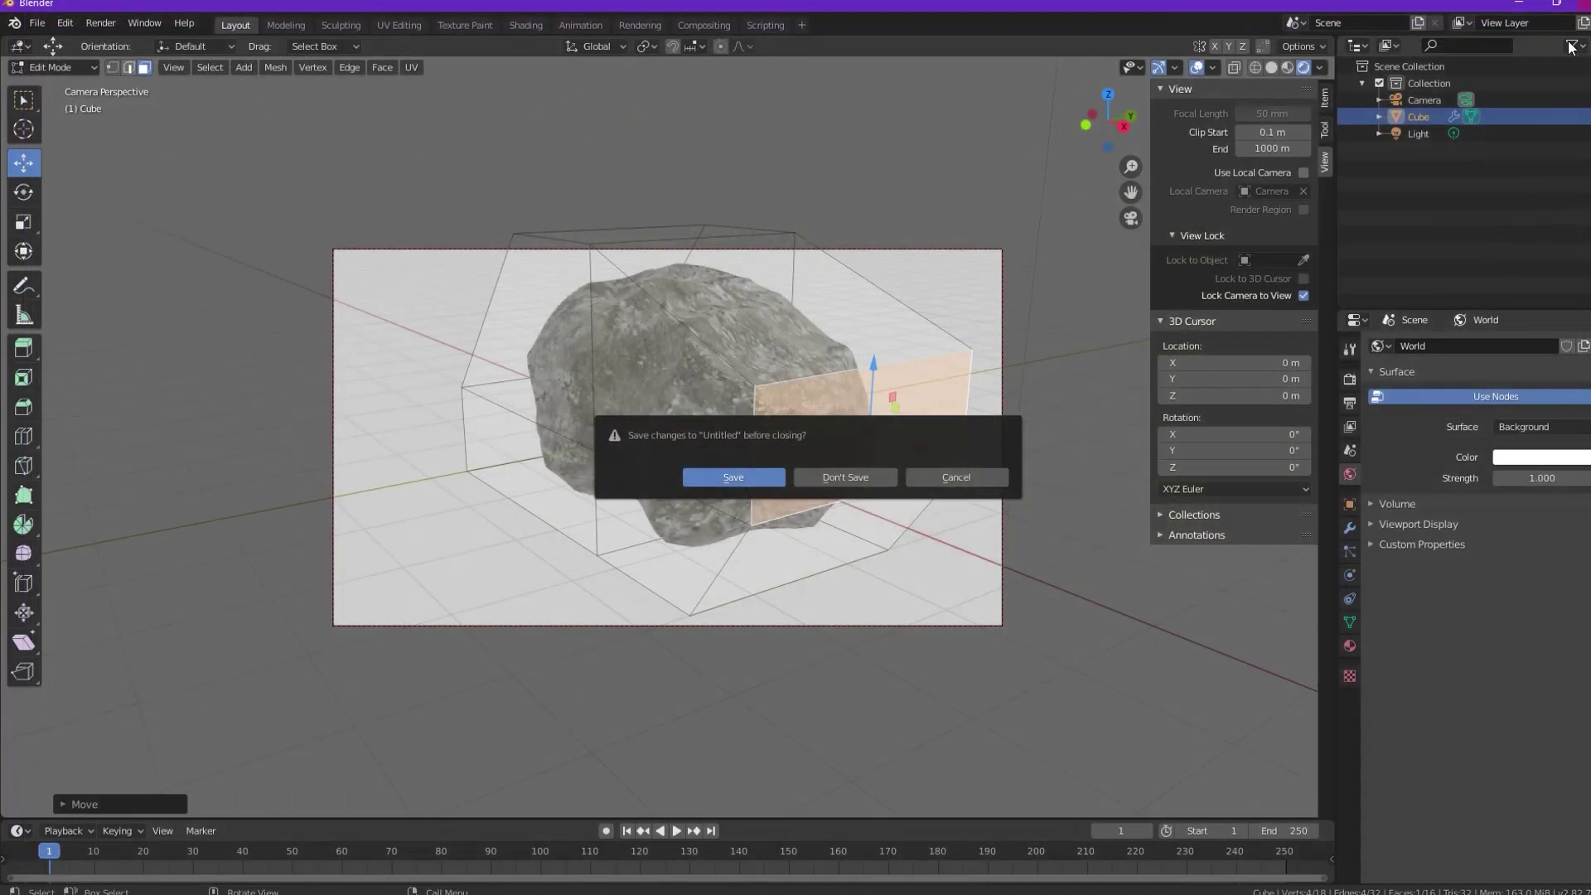
- Keep the project open, switch the render engine to Cycles, and render the camera view again
left_click(973, 479)
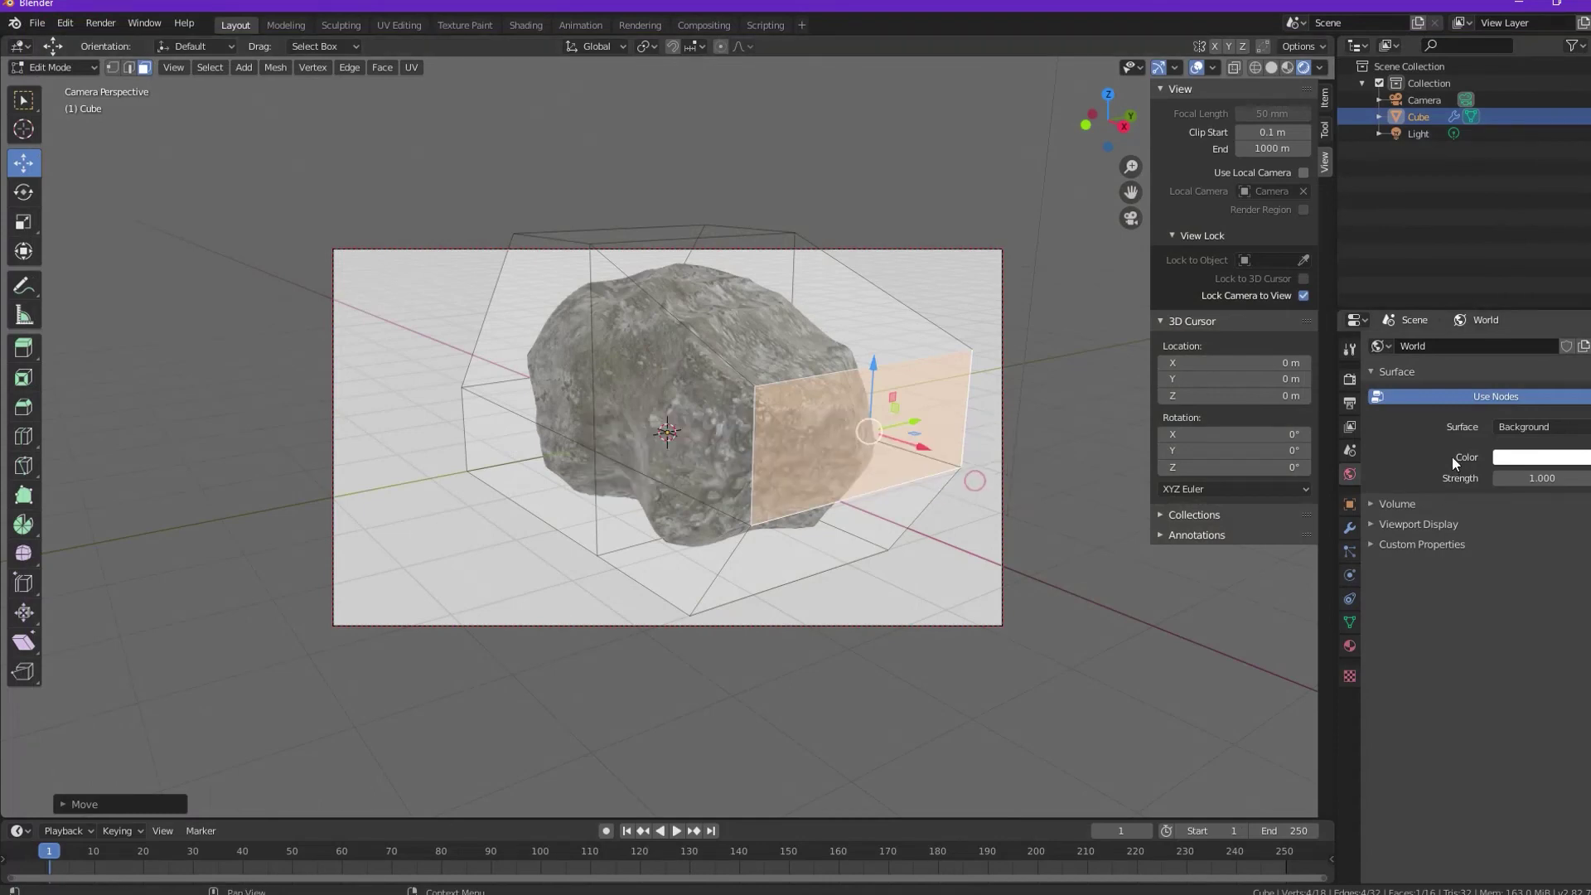
left_click(1350, 379)
left_click(1503, 345)
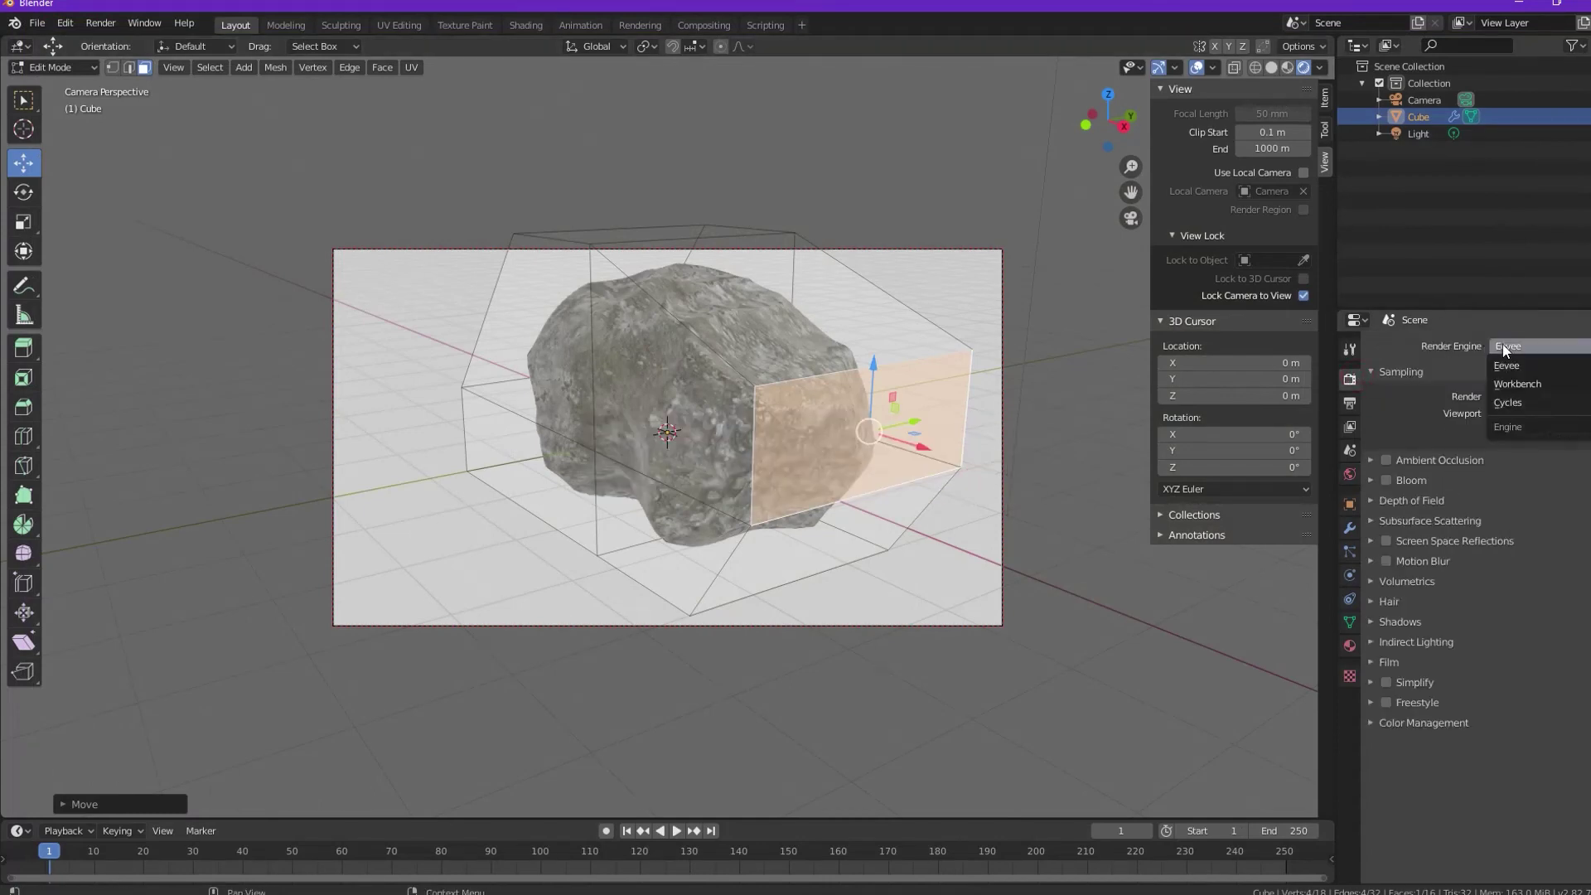
left_click(1503, 398)
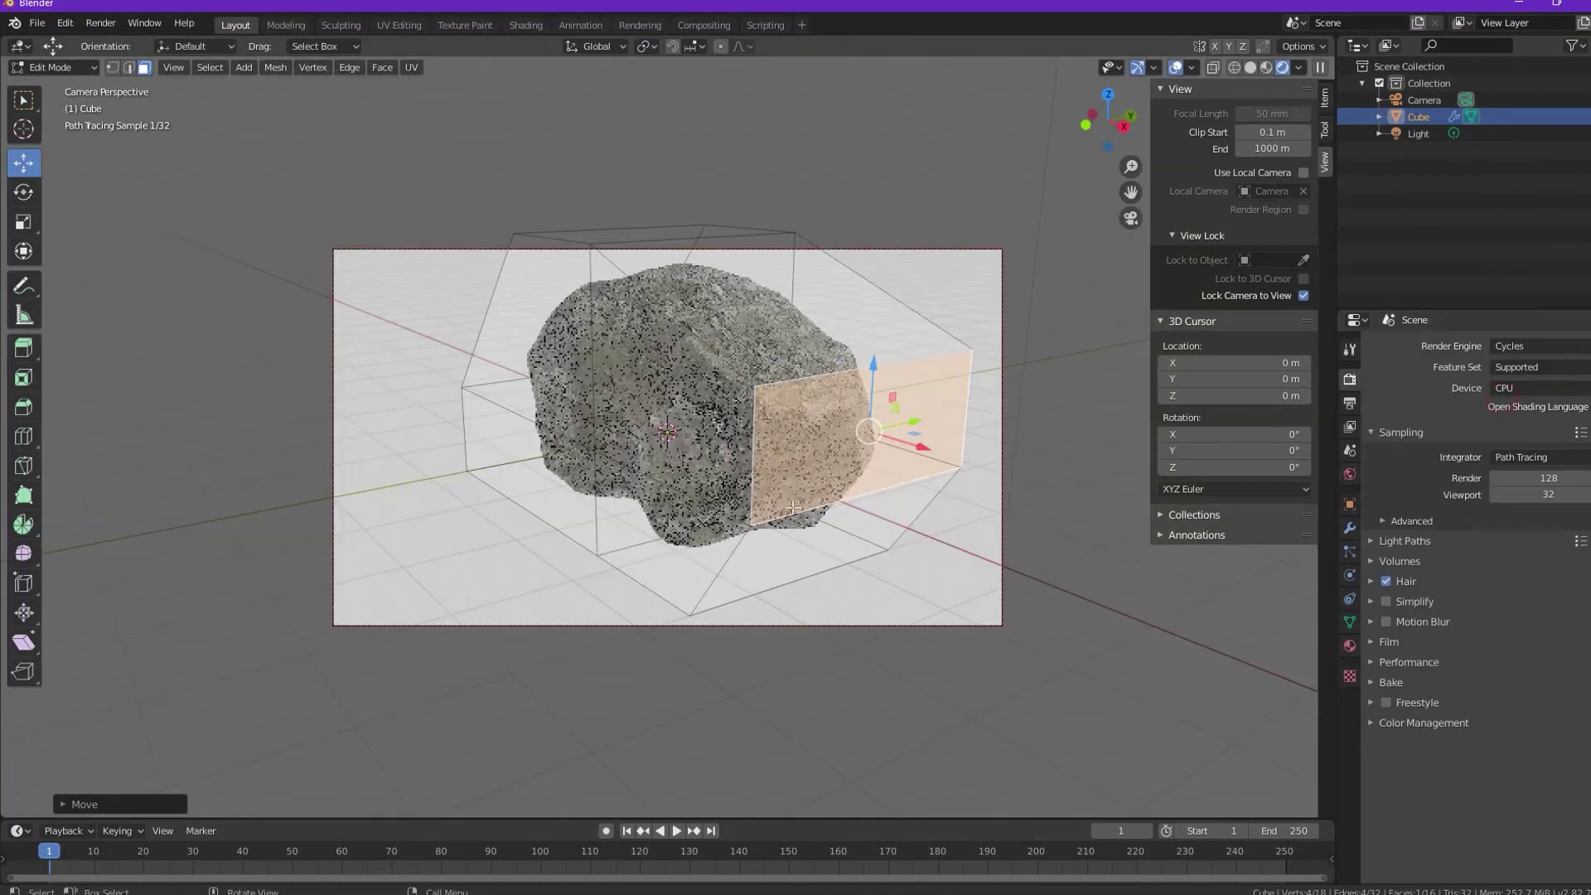
left_click(100, 23)
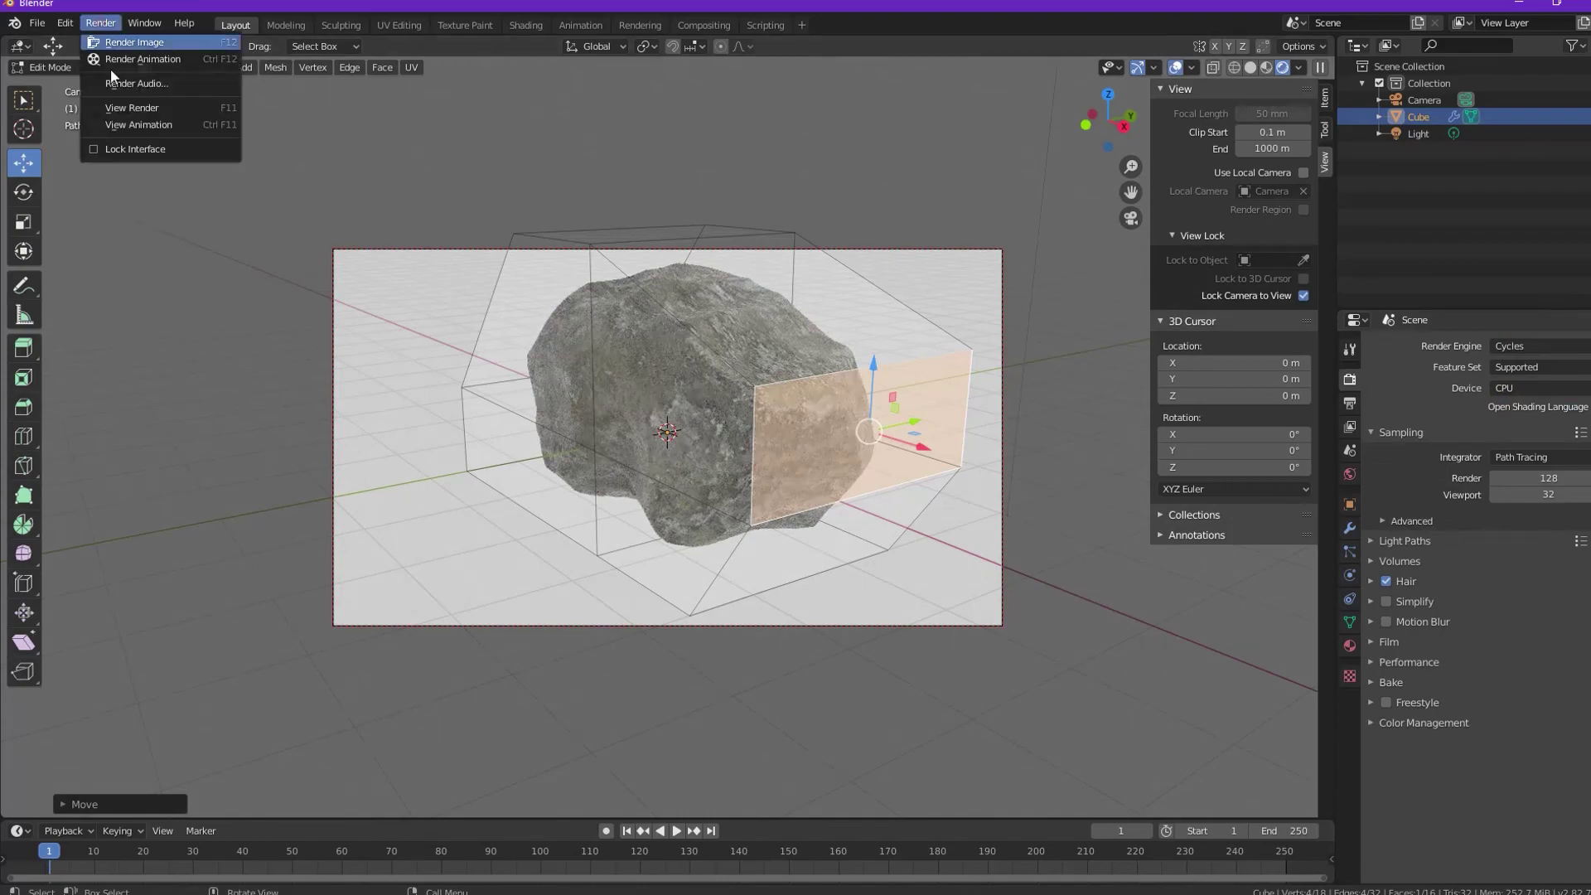
left_click(121, 62)
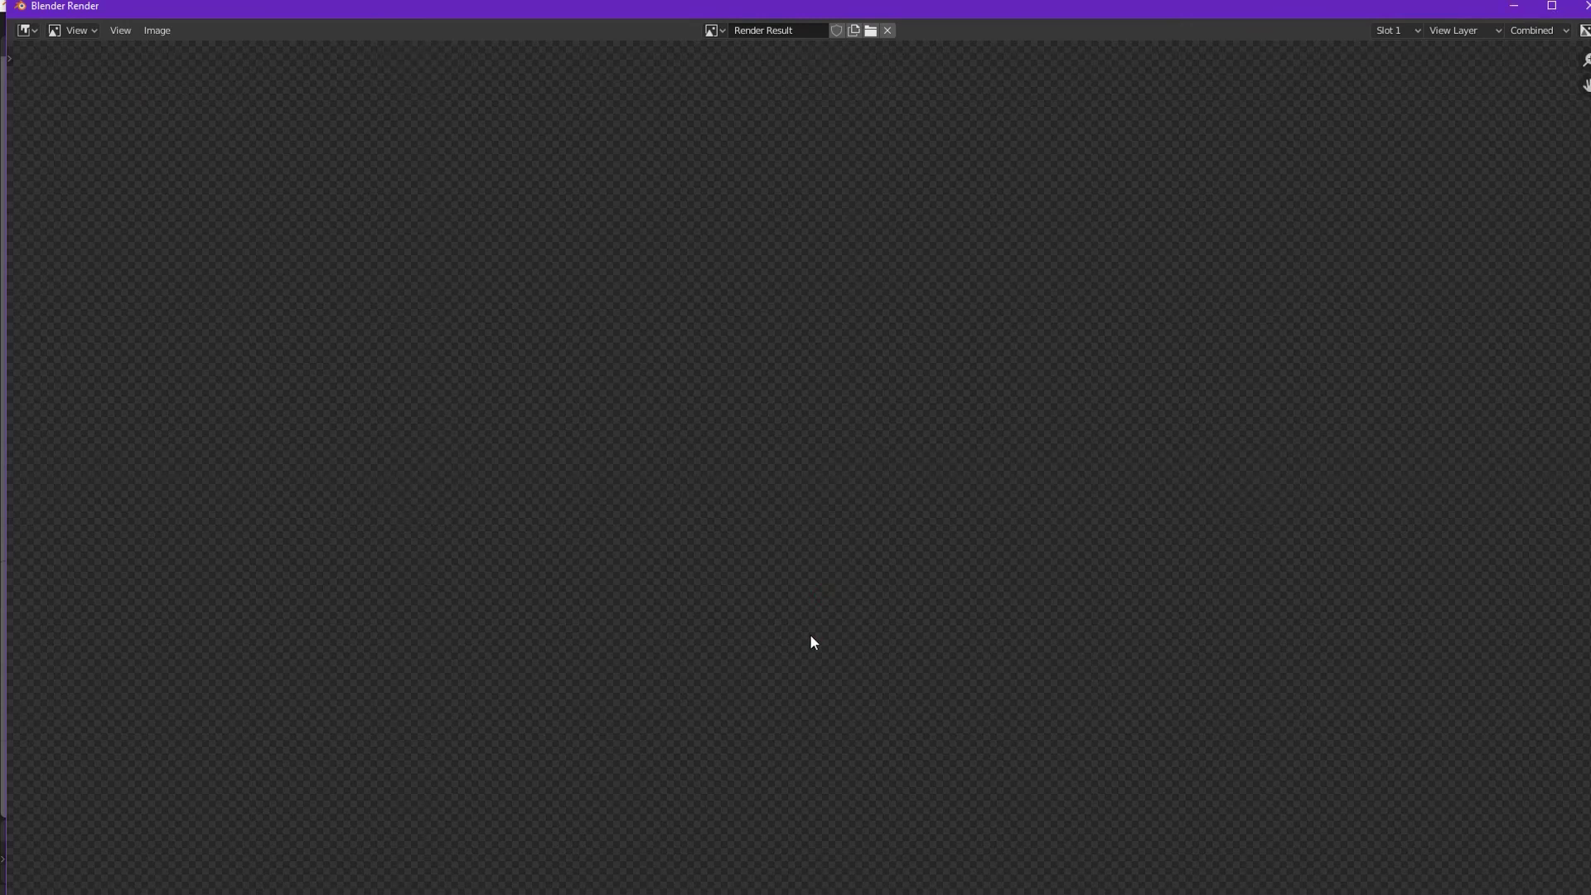
- Show the Windows desktop and open the rendered 0001 image
key("super")
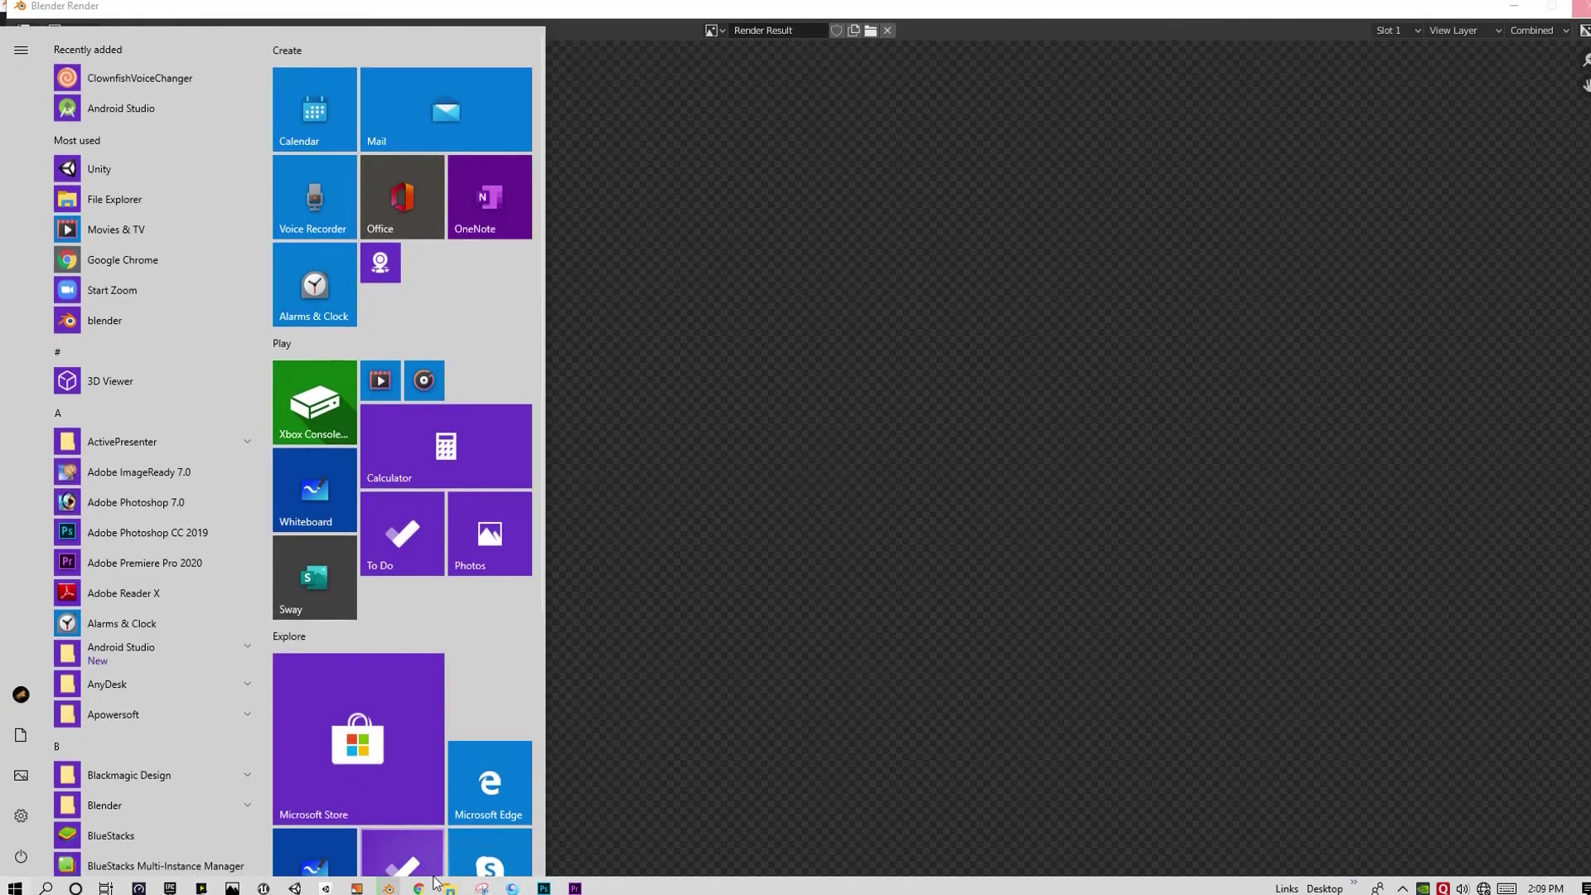
key("super+d")
left_click(834, 533)
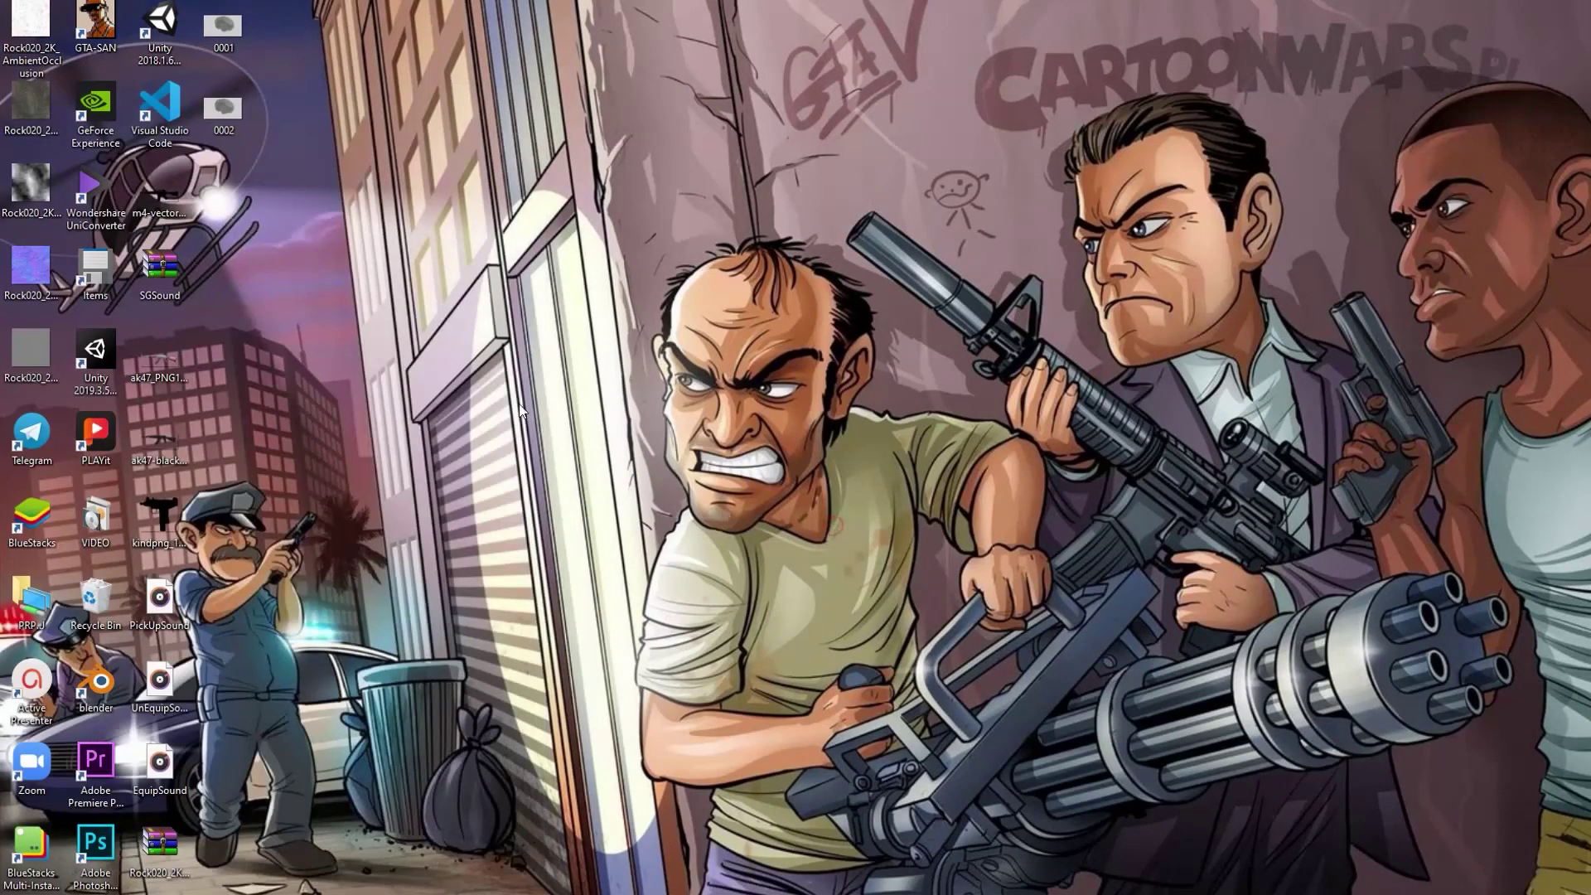
mouse_move(222, 32)
double_click(230, 47)
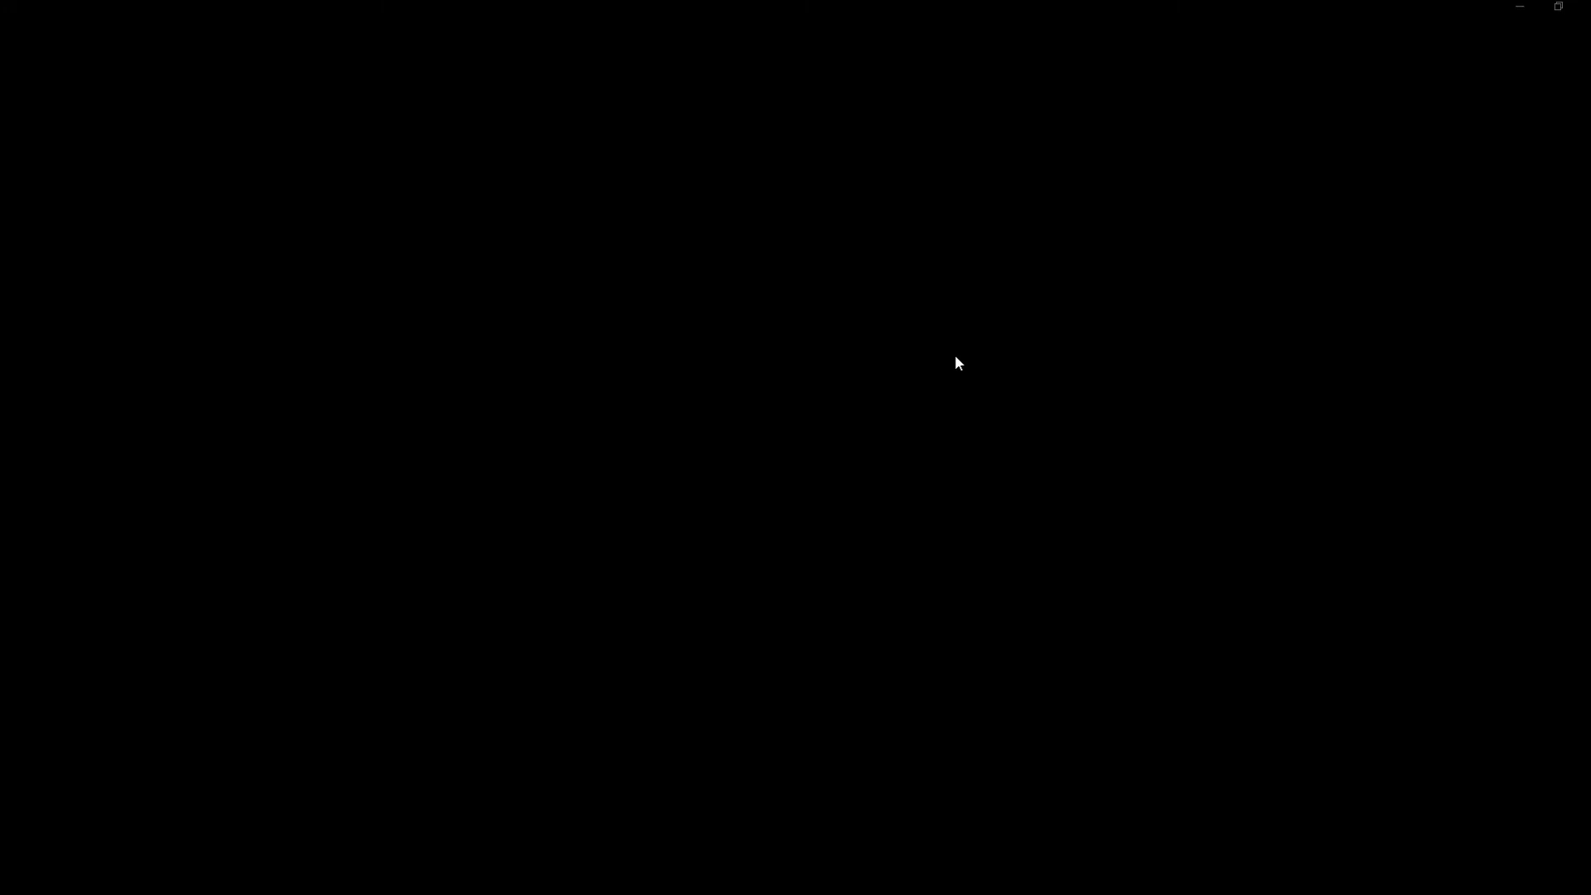
- Restore and reposition the Photos window showing 0001.png, then return to the main Blender window
double_click(877, 2)
left_click_drag(865, 60, 1253, 58)
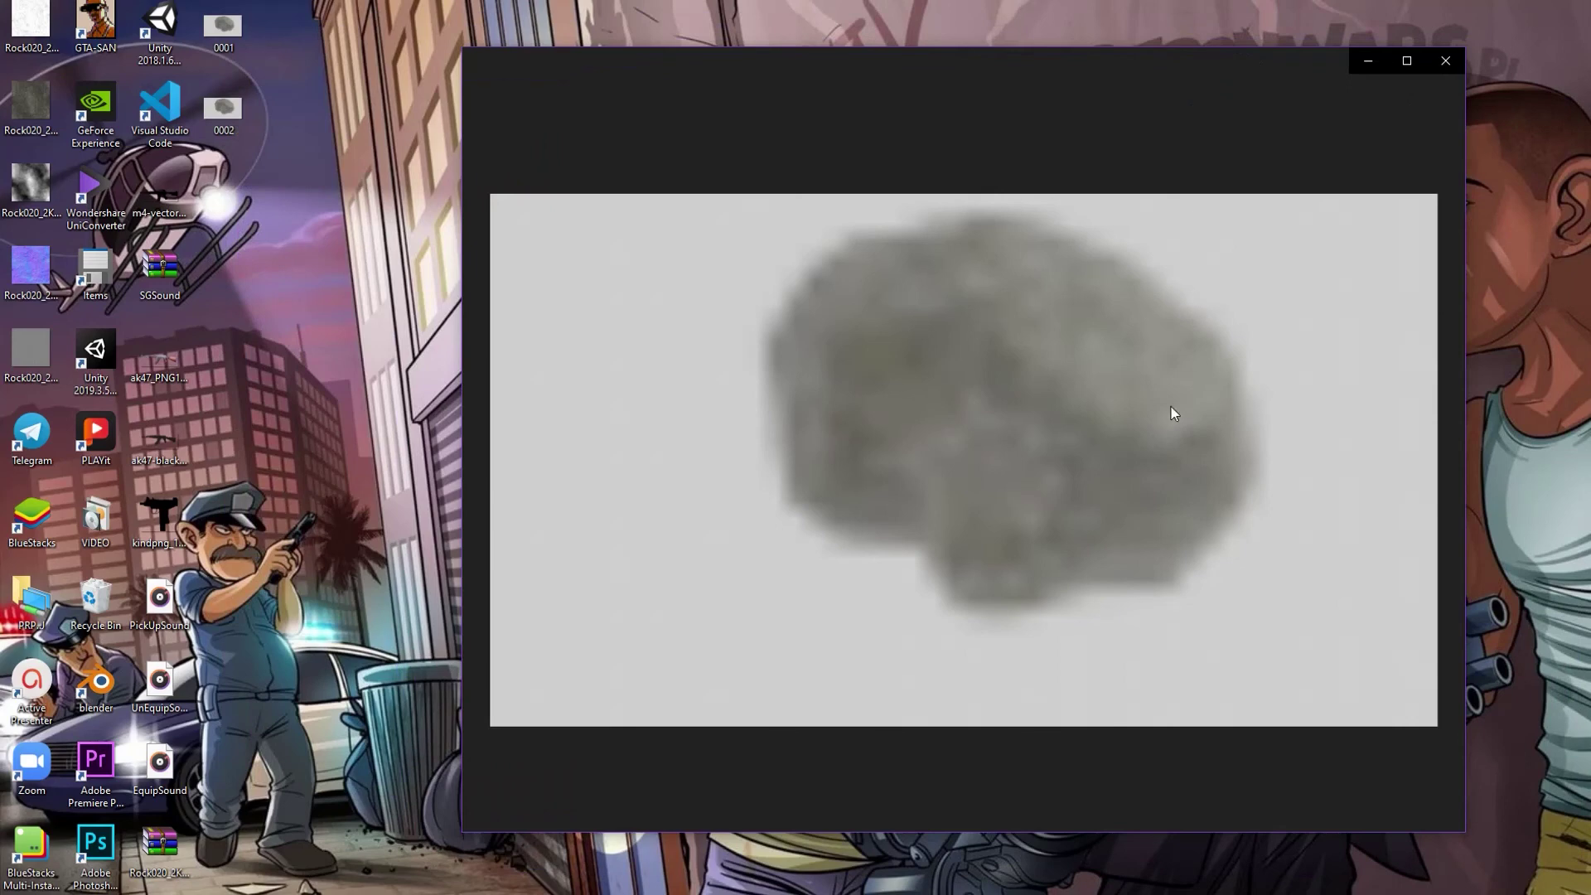
left_click_drag(1226, 67, 1171, 86)
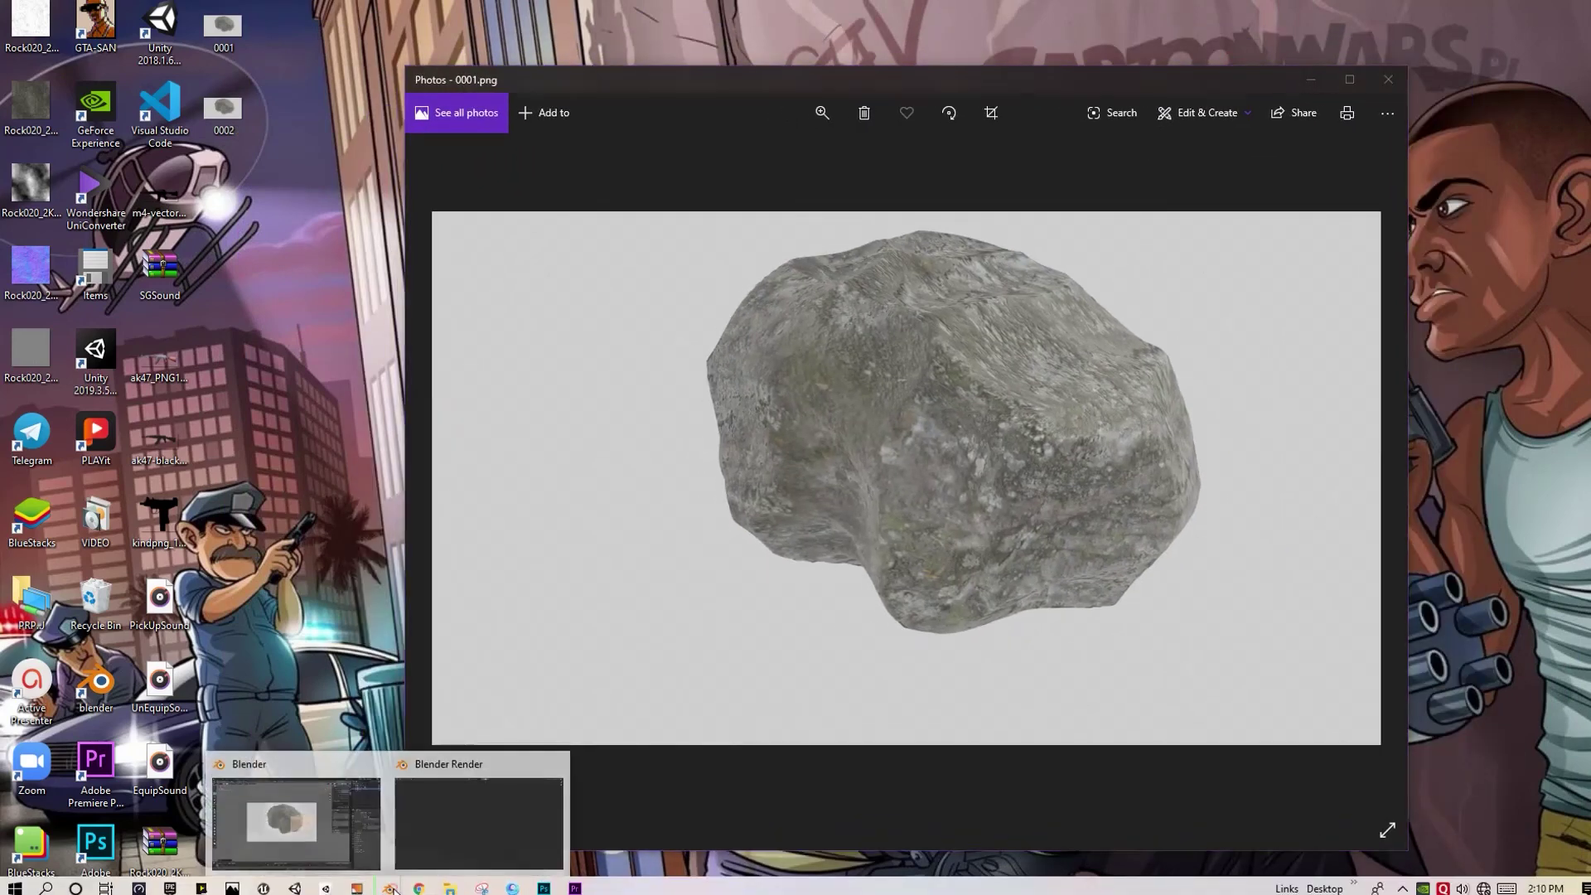
left_click(387, 888)
left_click(333, 819)
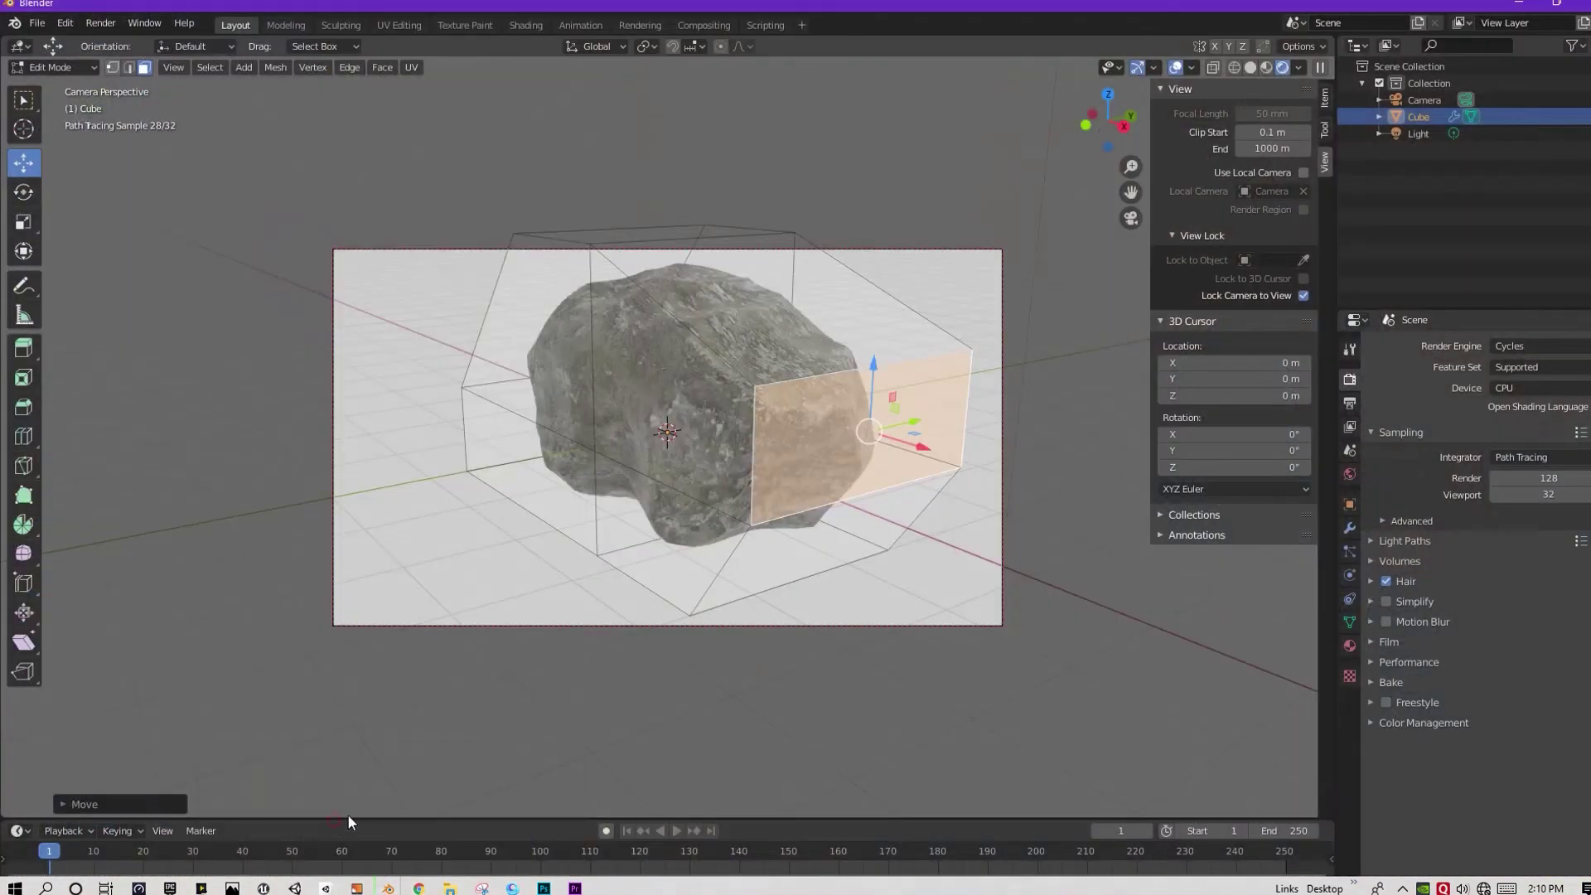
- Click in the Blender viewport, then show the hidden taskbar tray icons
left_click(578, 718)
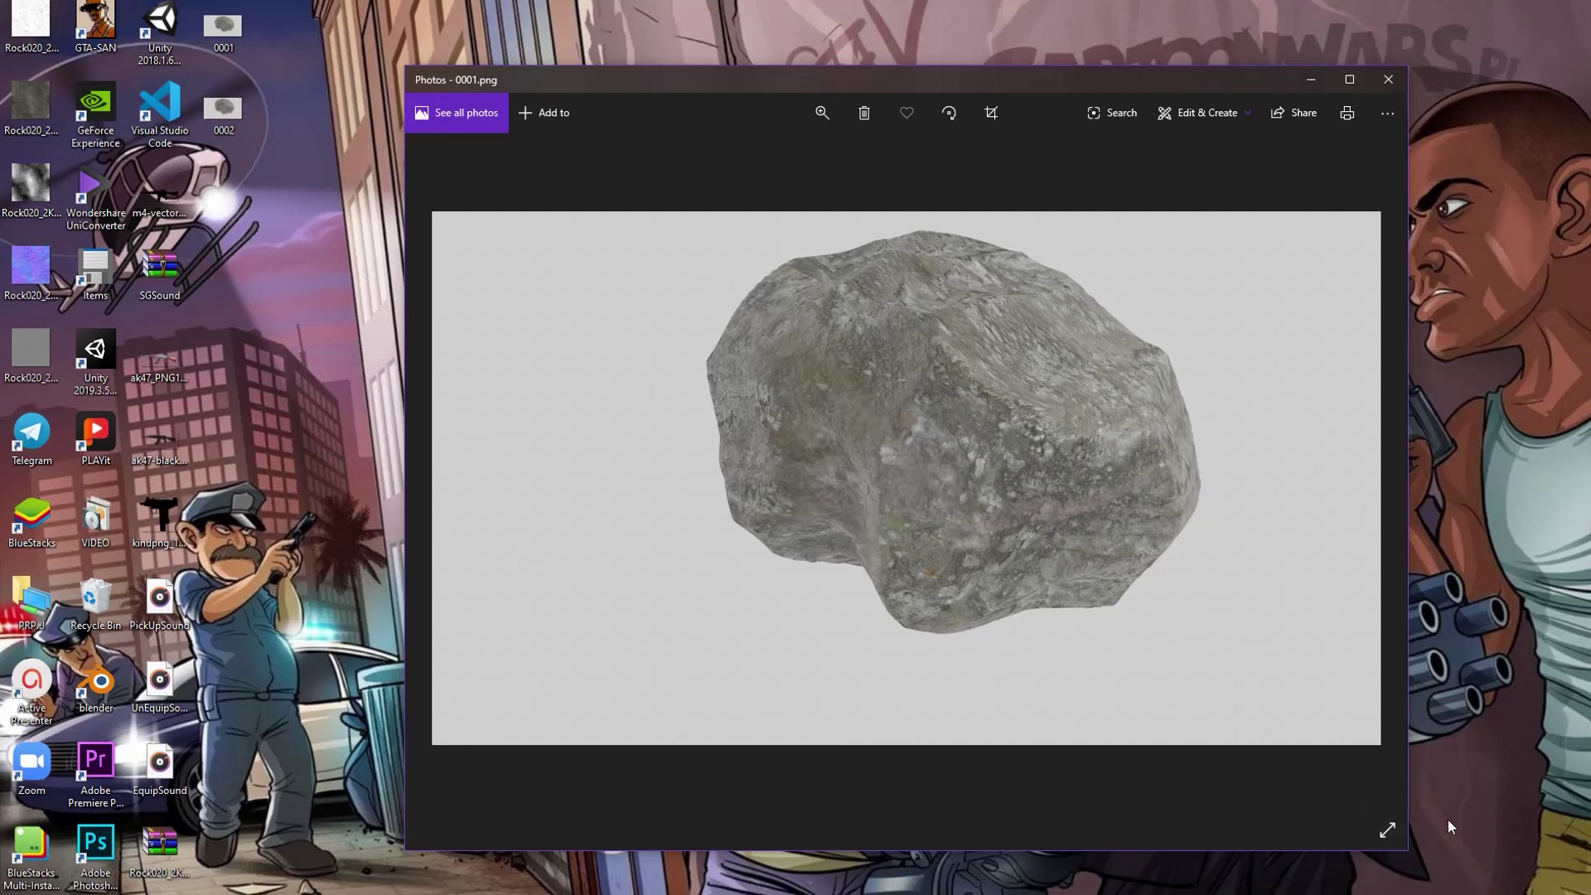
mouse_move(1417, 887)
left_click(1407, 885)
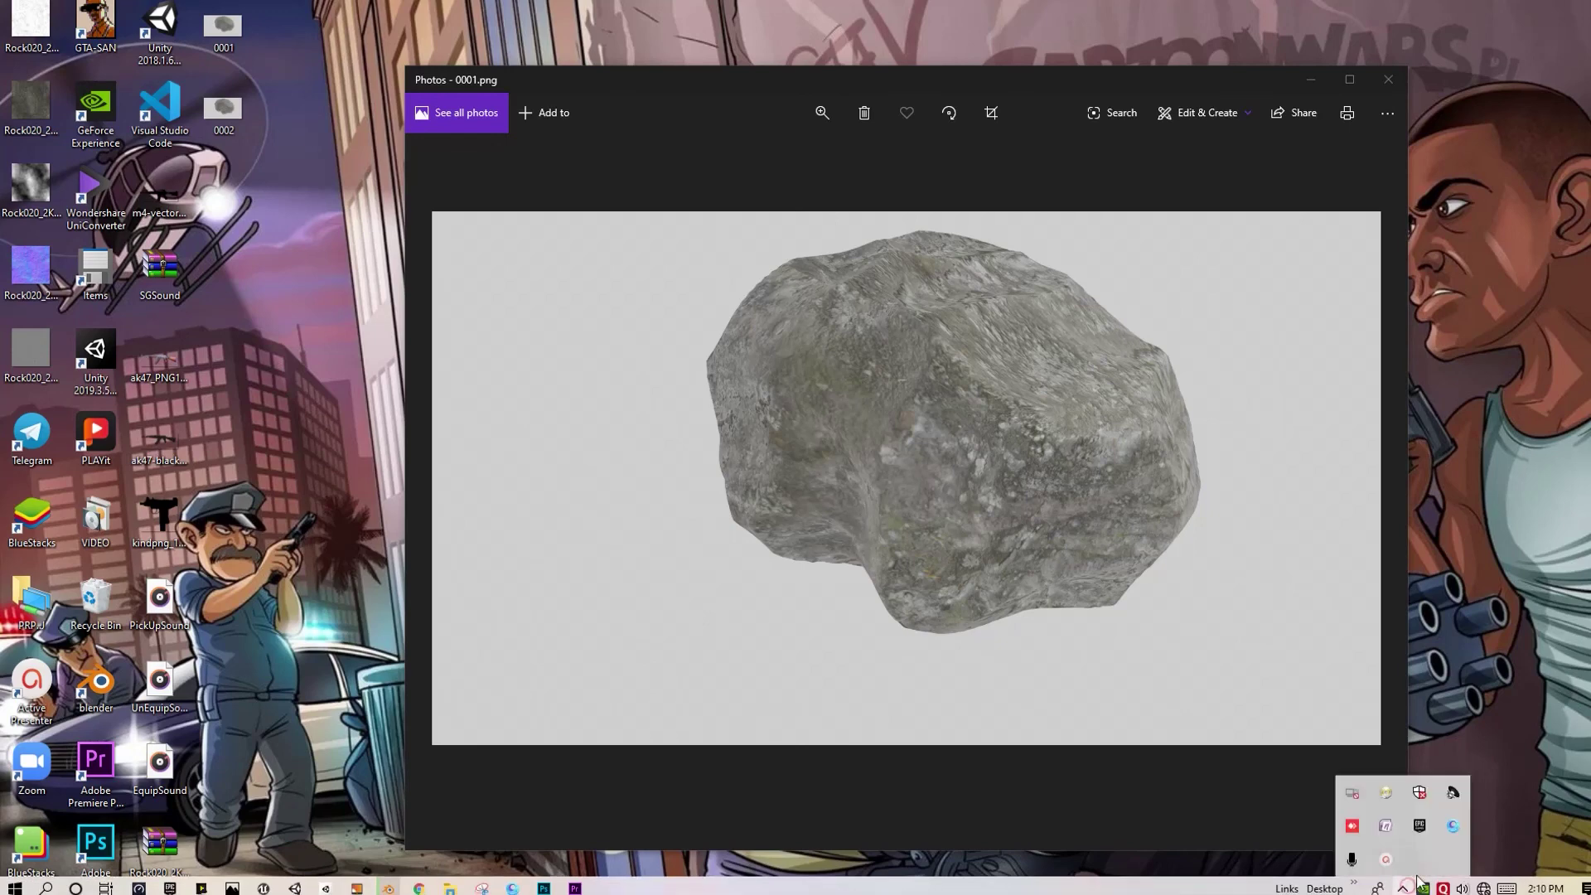